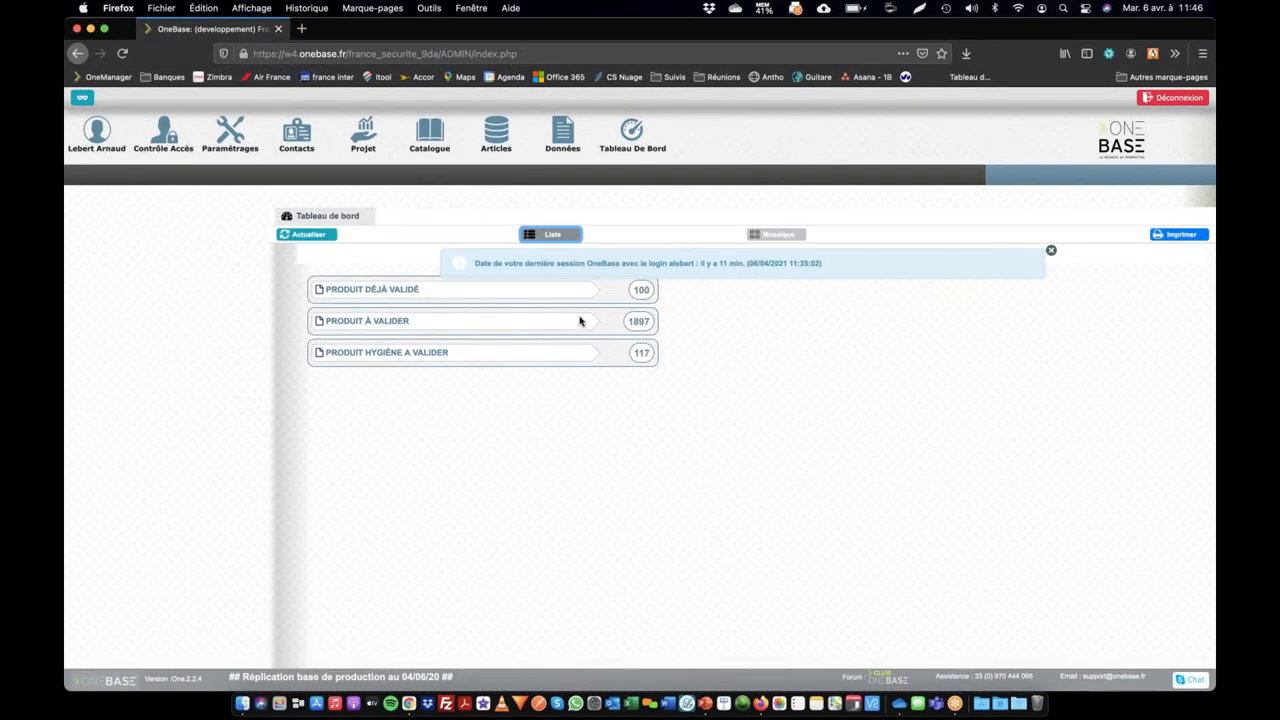
Switch to Chrome and log the test account out of its OneBase session
double_click(678, 264)
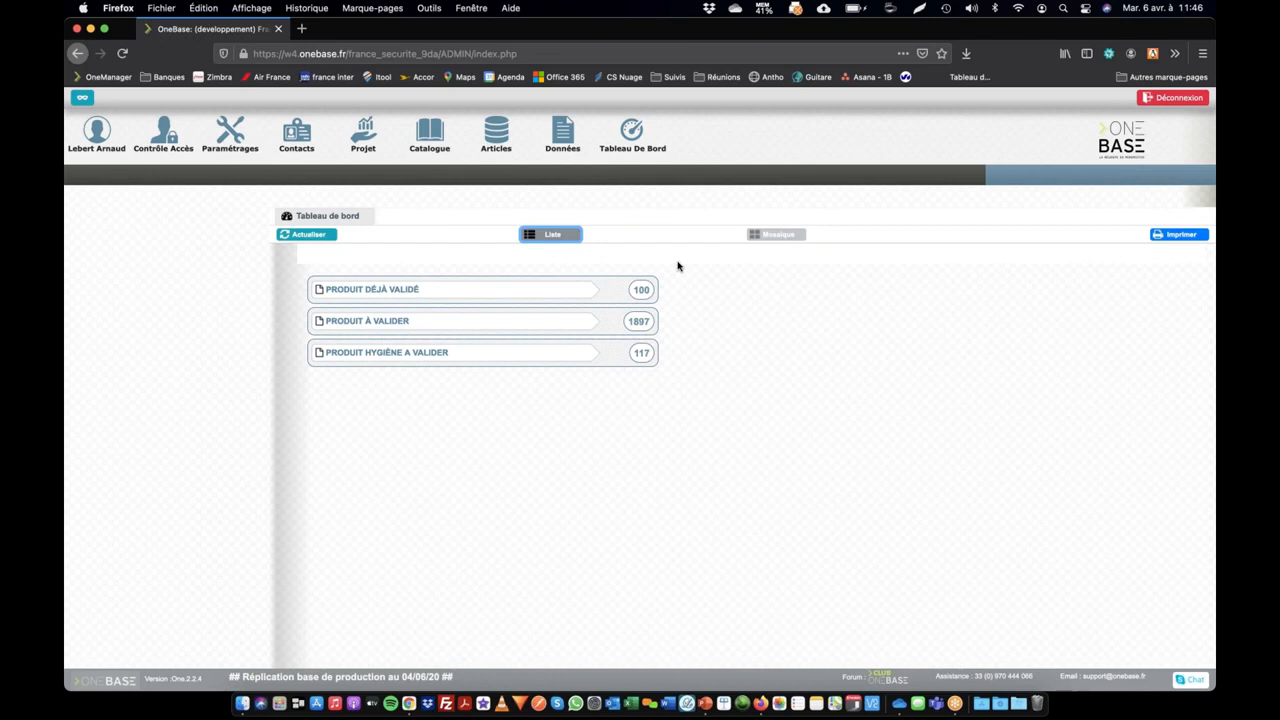
key(super+Tab)
key(super+Tab)
key(super+Tab)
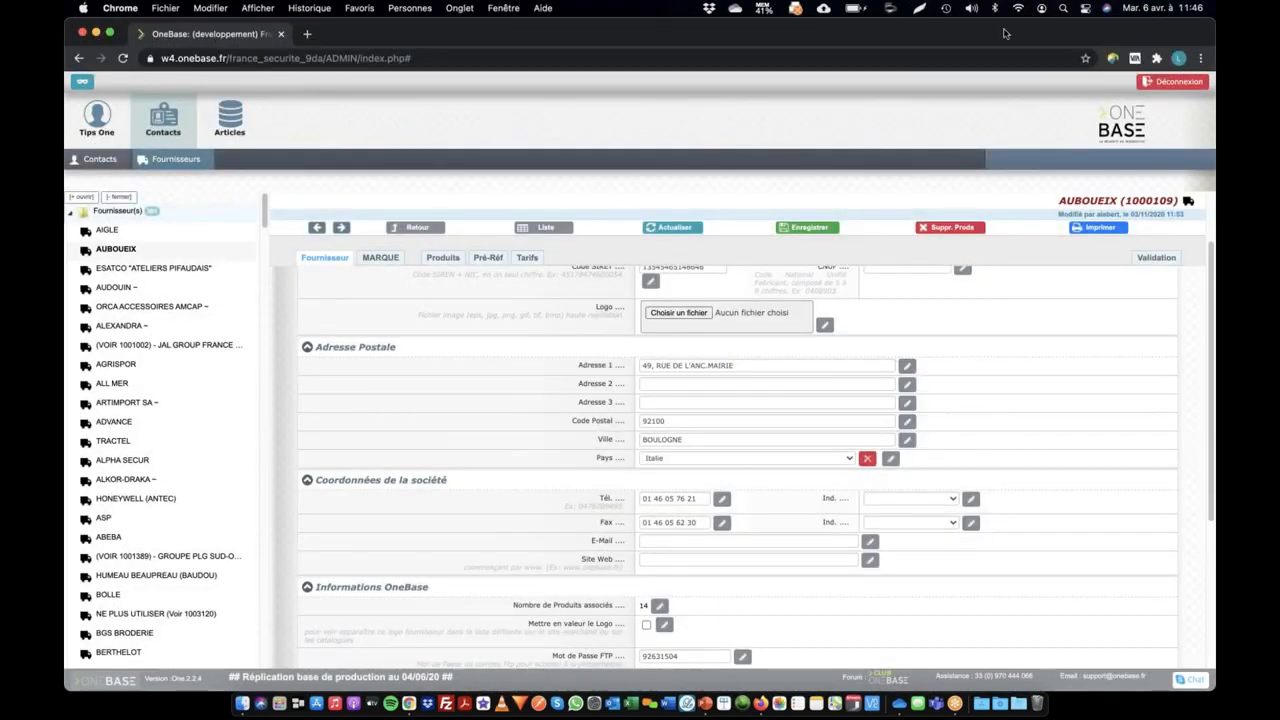
click(1172, 82)
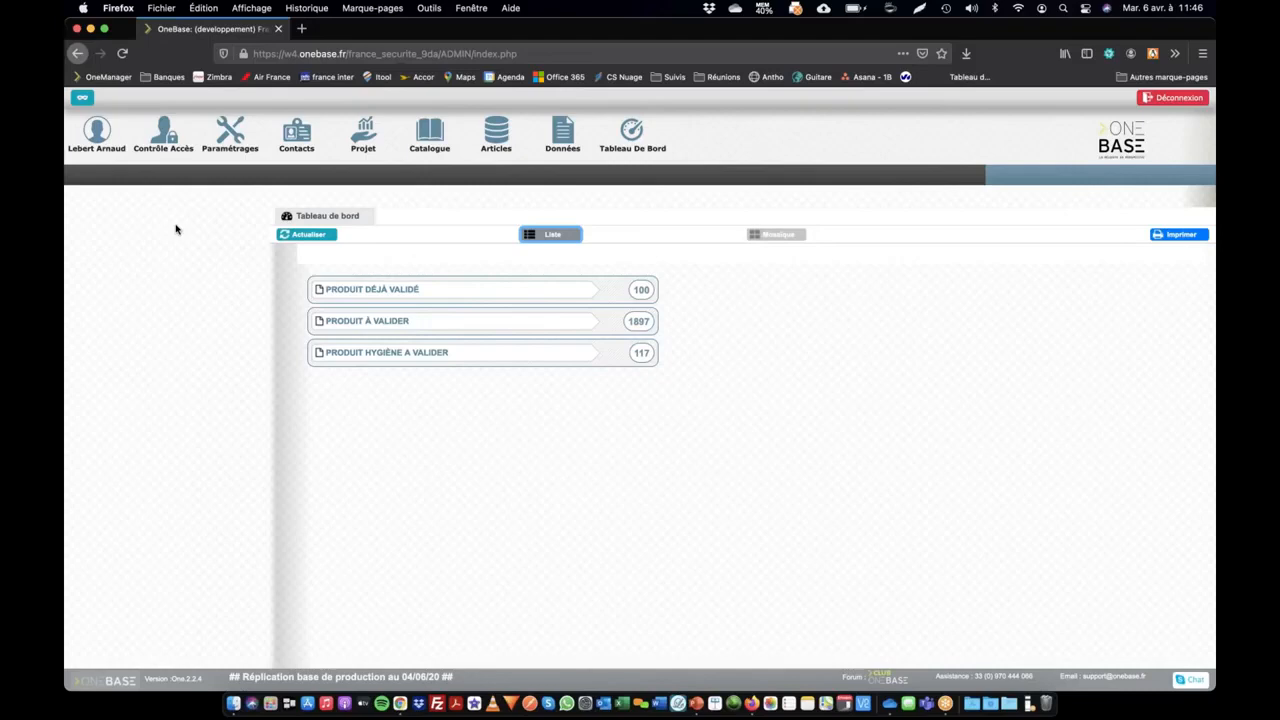
In Firefox, open the roles administration, filter the roles by "one" and open the Test OneTips role
click(172, 135)
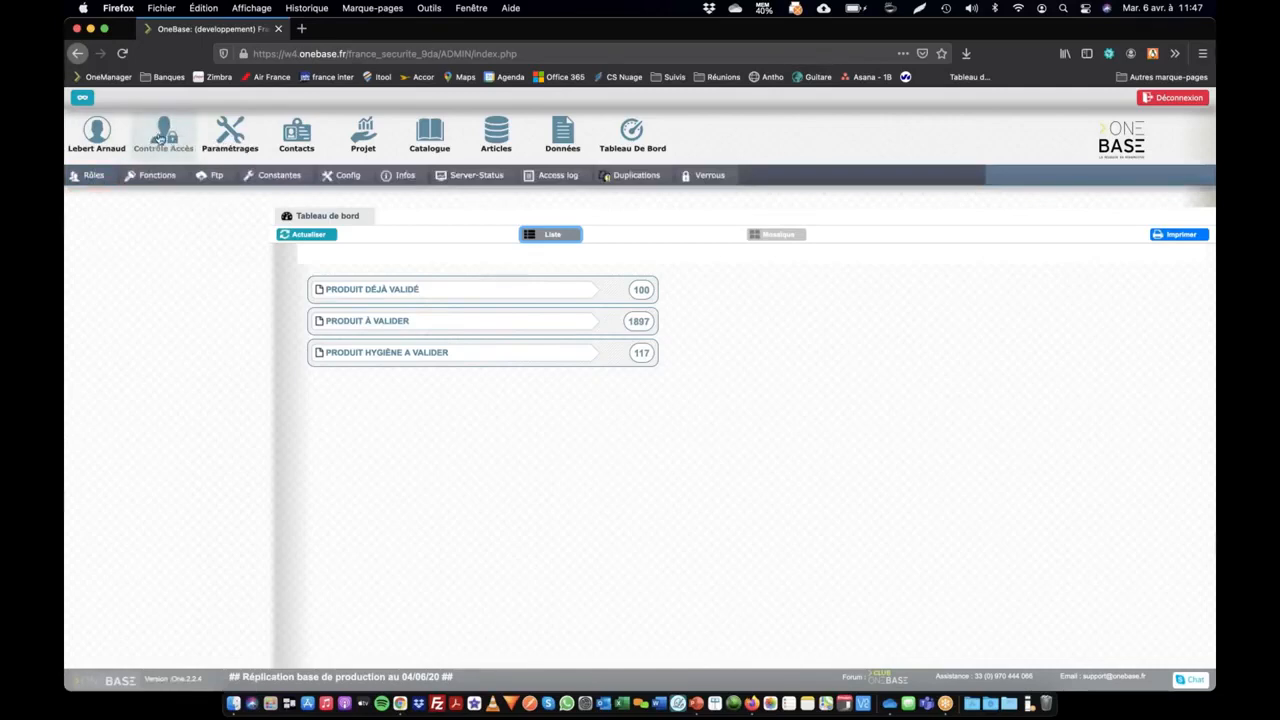
click(88, 175)
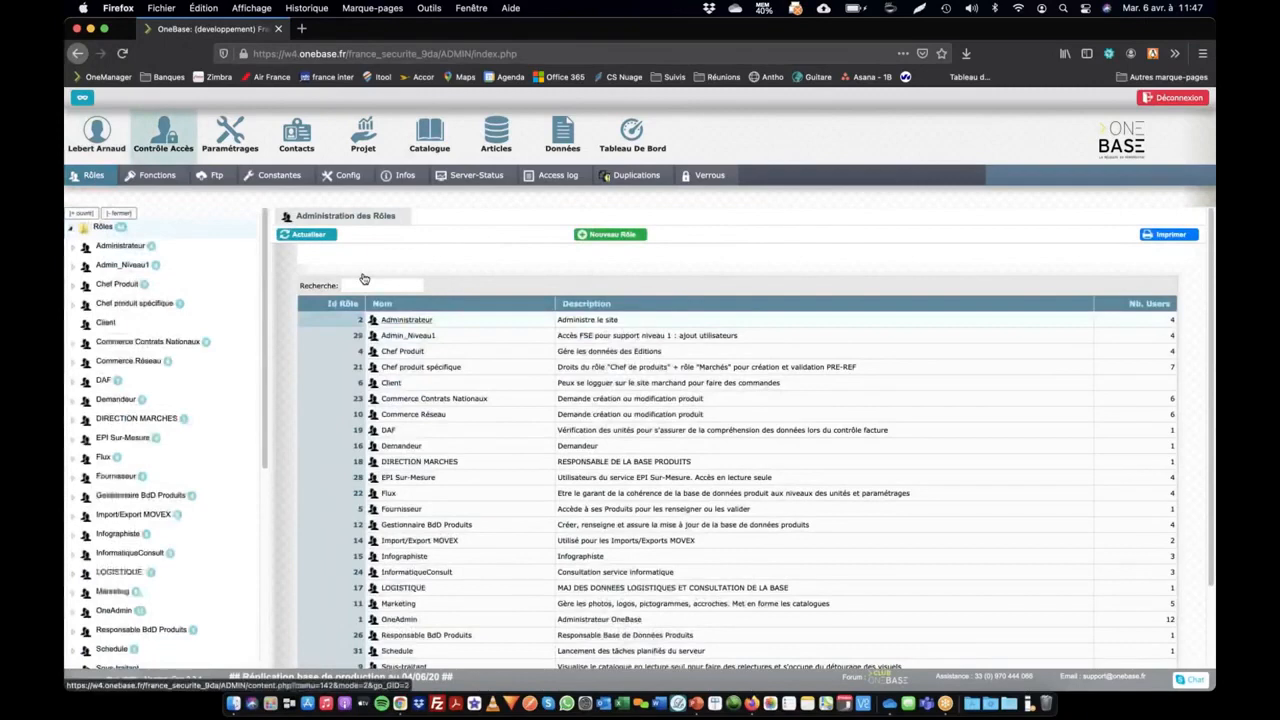
scroll(138, 250, down, 10)
scroll(225, 255, up, 10)
scroll(506, 331, down, 3)
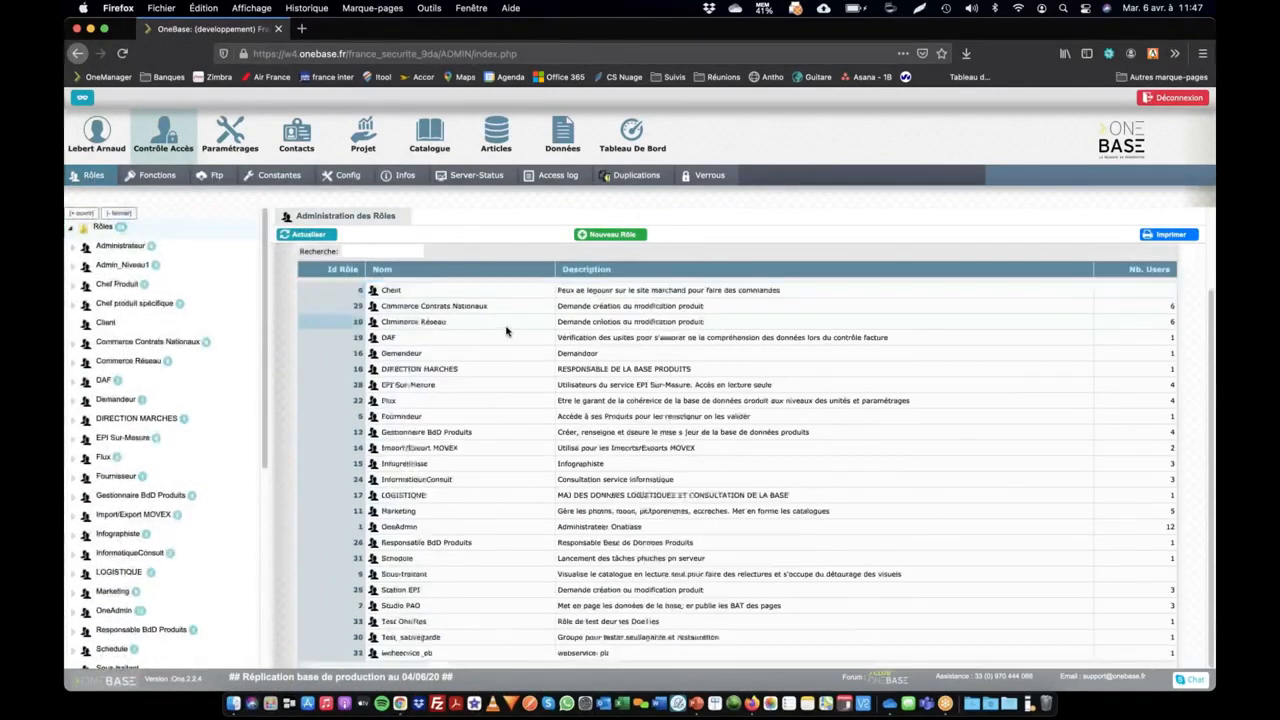
scroll(506, 331, up, 3)
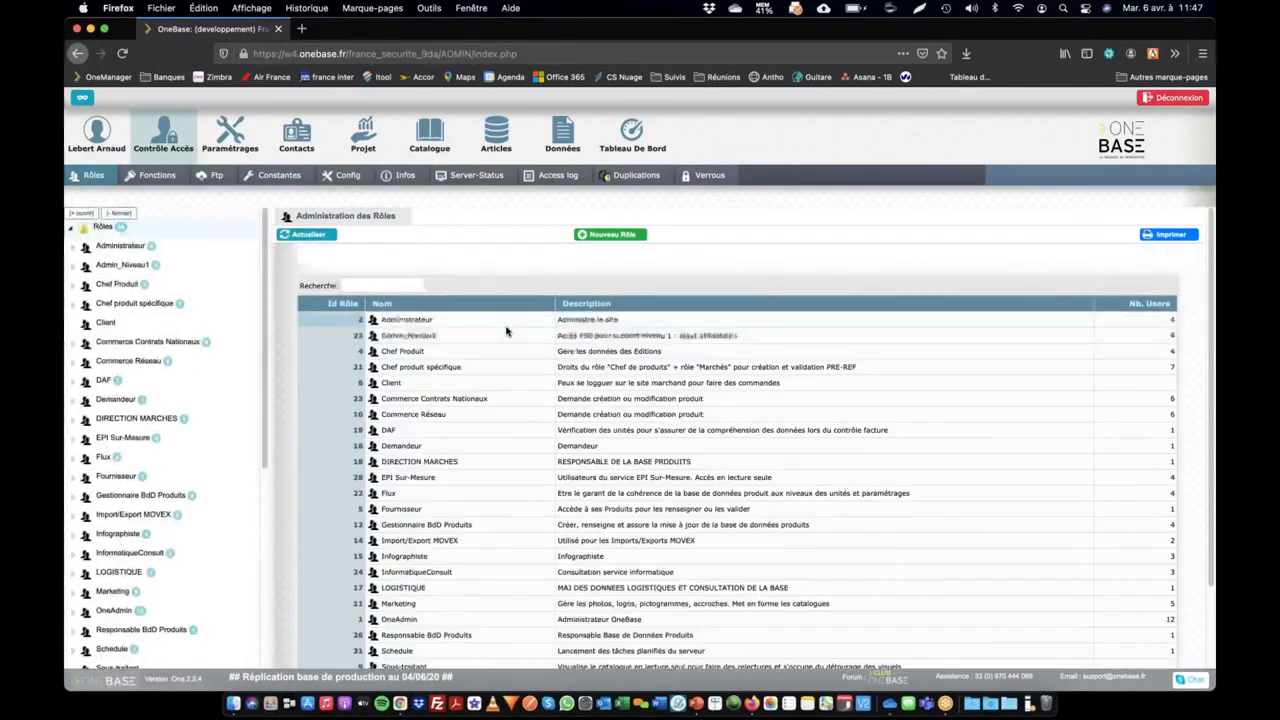
click(384, 285)
text(one)
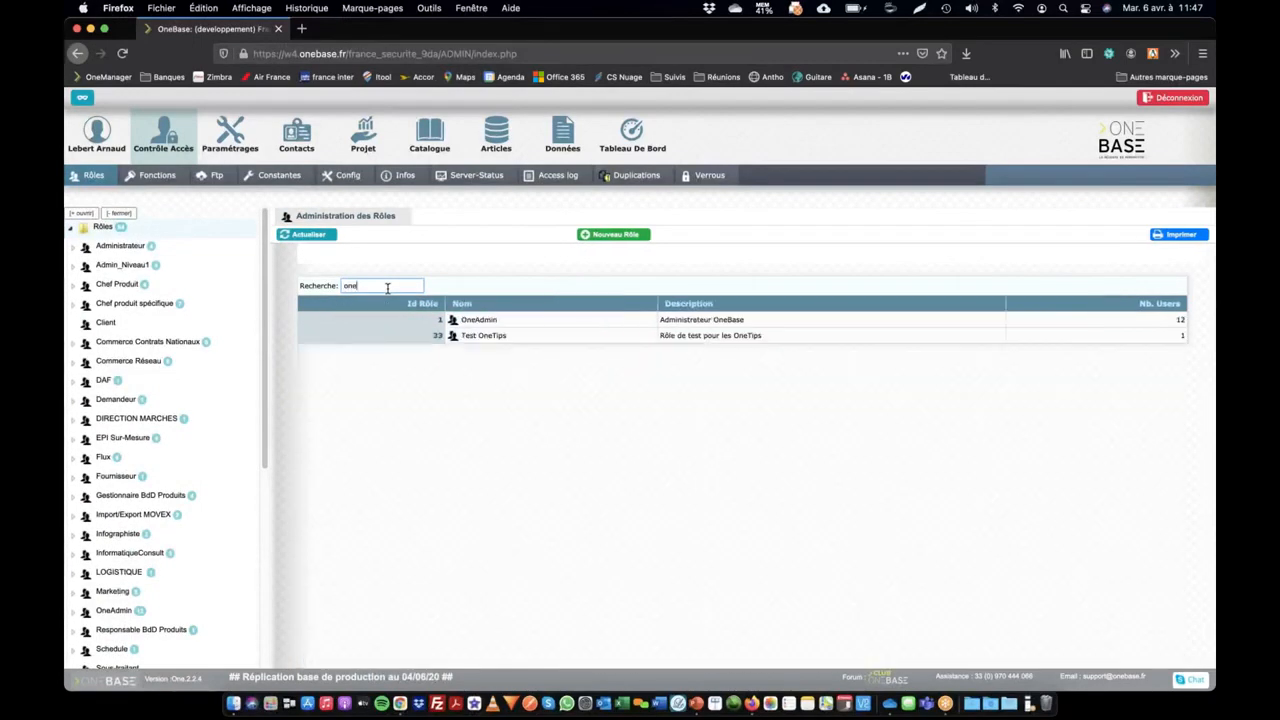
click(480, 336)
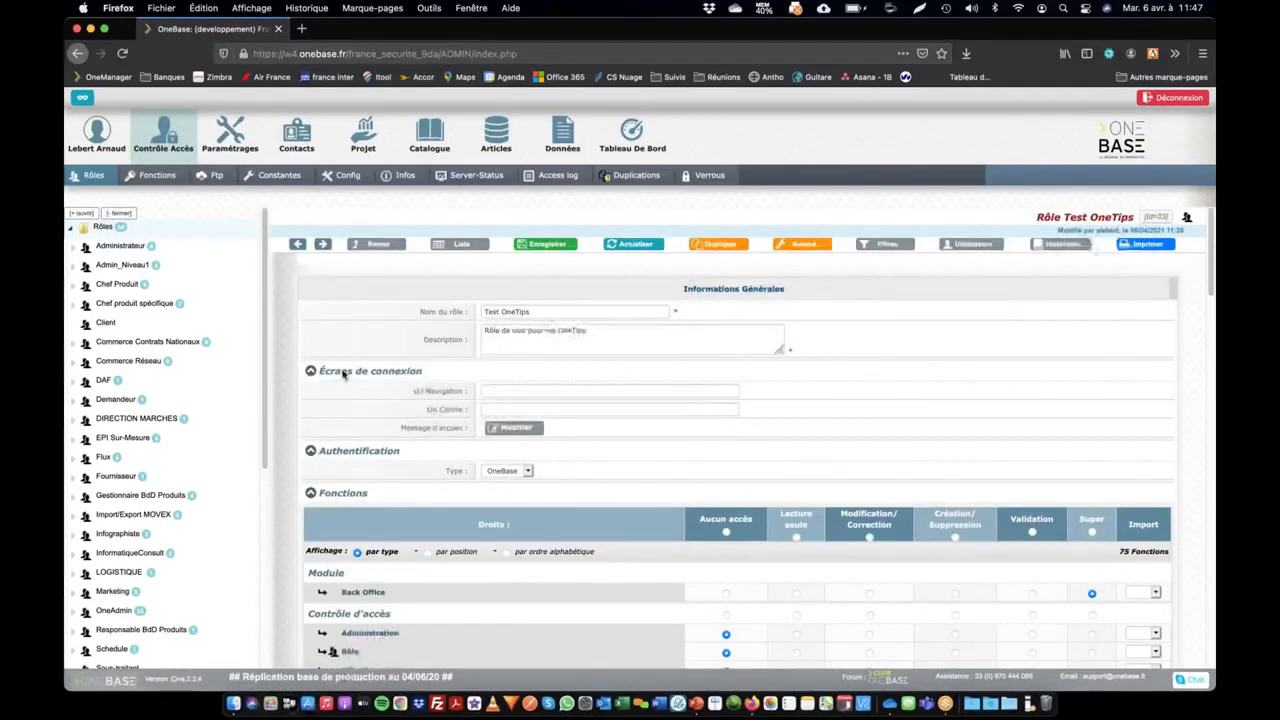
Review the Test OneTips role's name, description and function rights, and list its associated users
scroll(899, 323, down, 15)
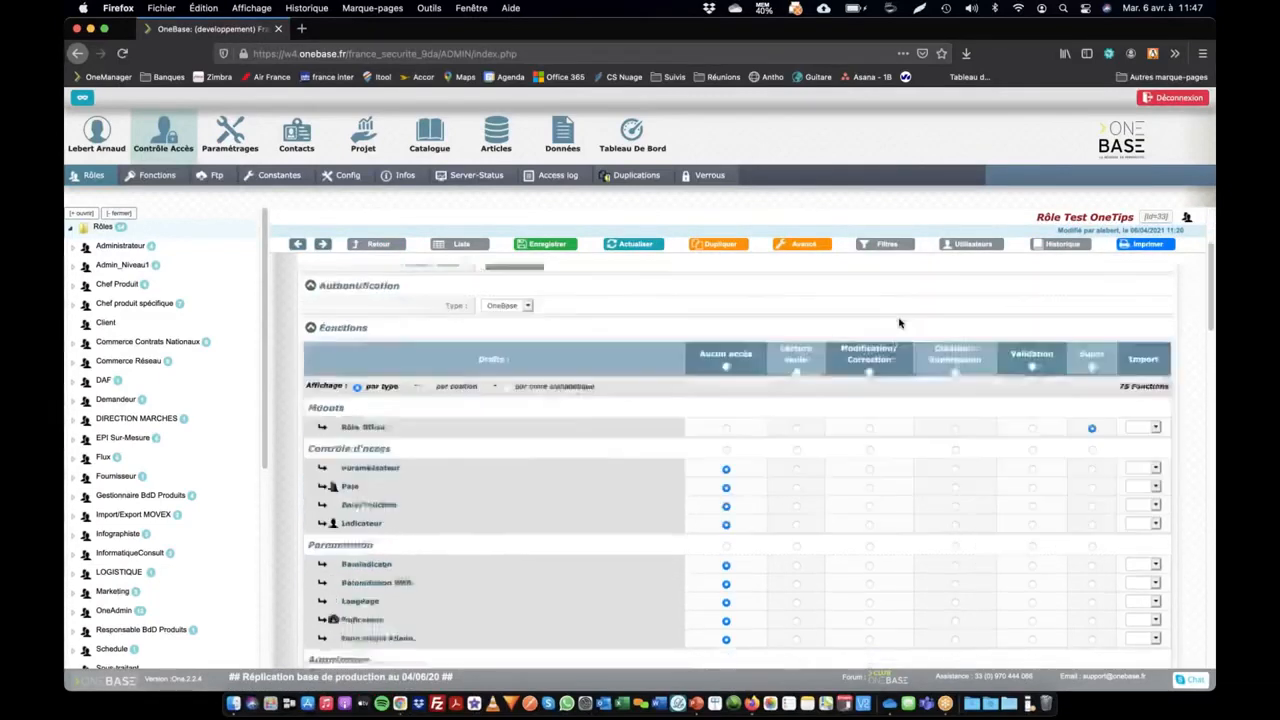
scroll(890, 315, up, 15)
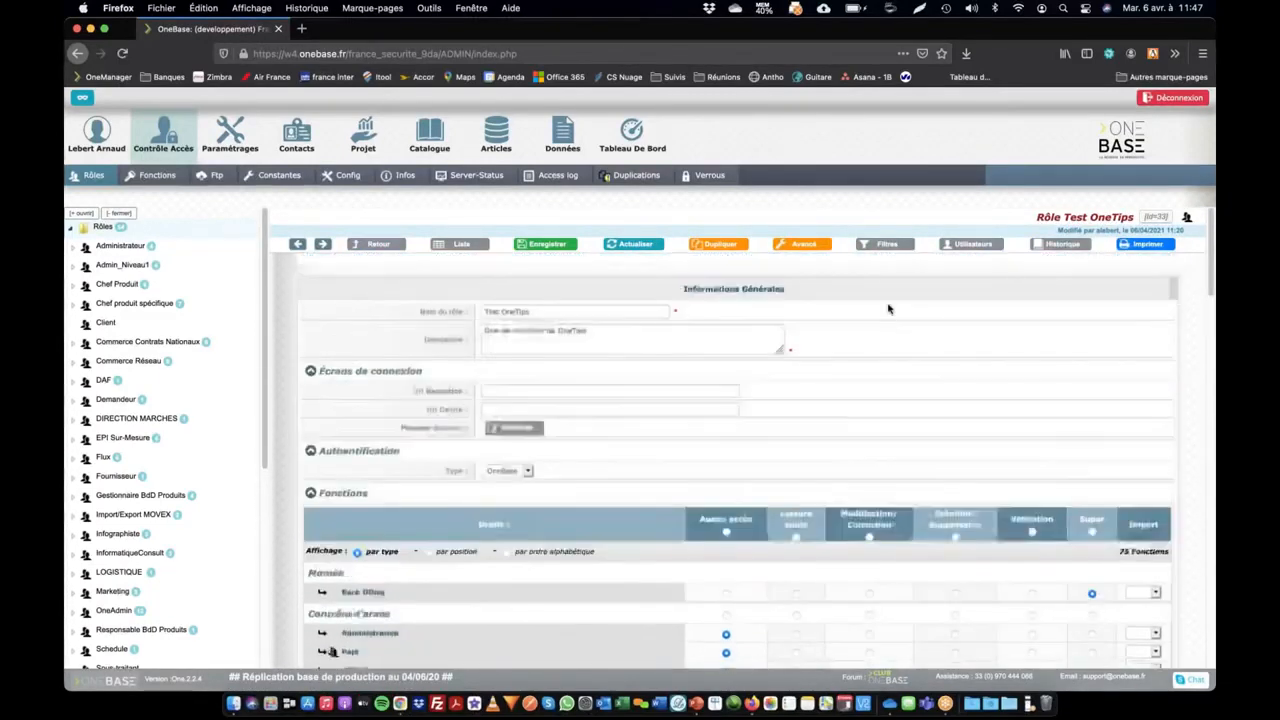
scroll(885, 476, down, 5)
scroll(885, 477, up, 5)
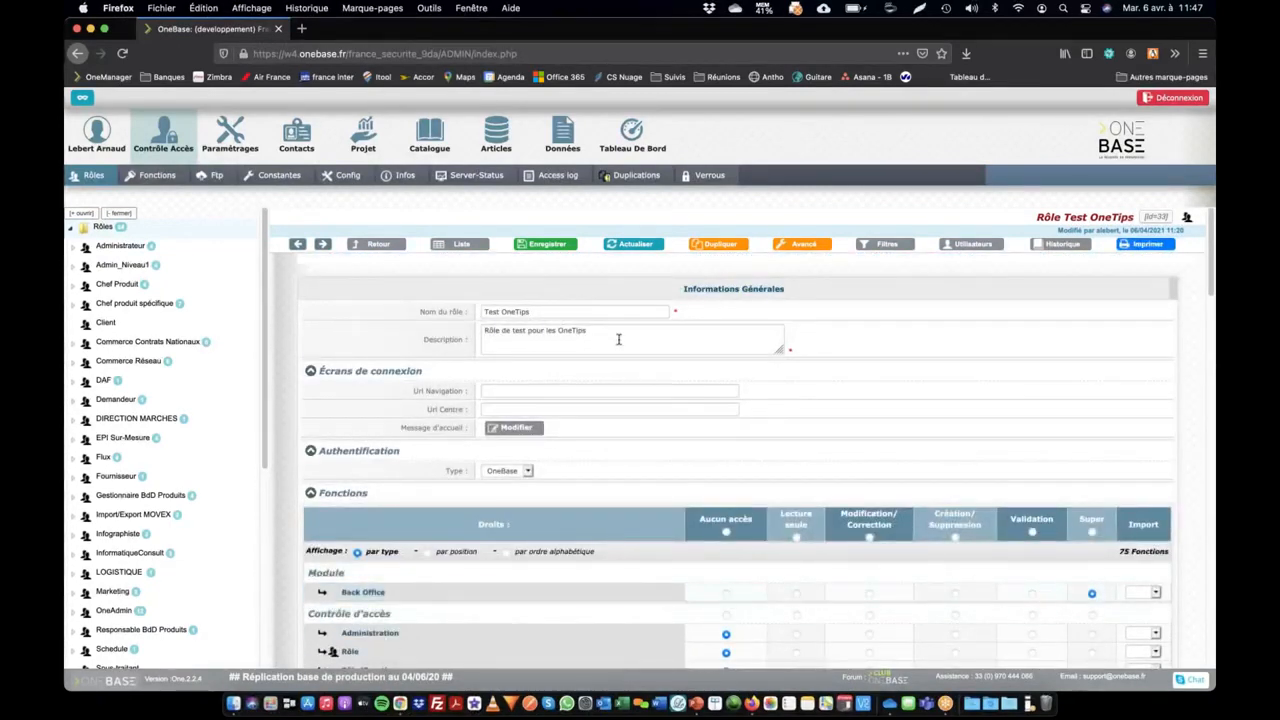
click(568, 311)
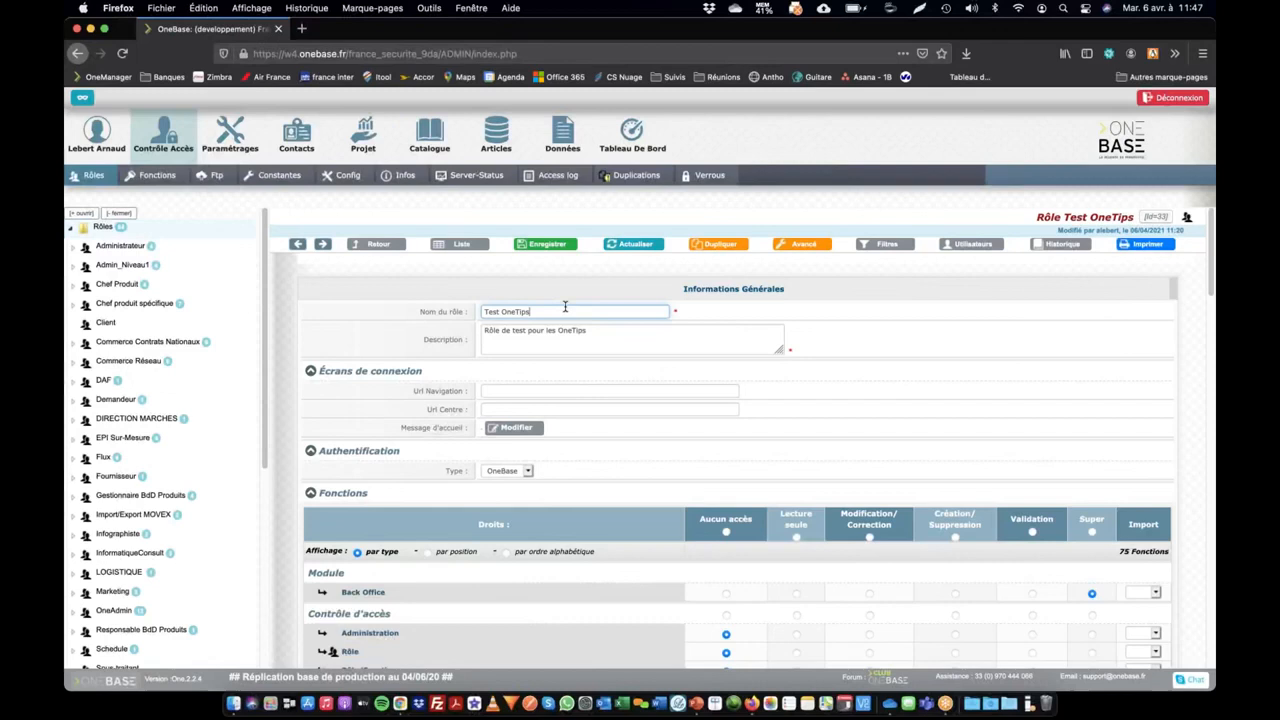
click(580, 342)
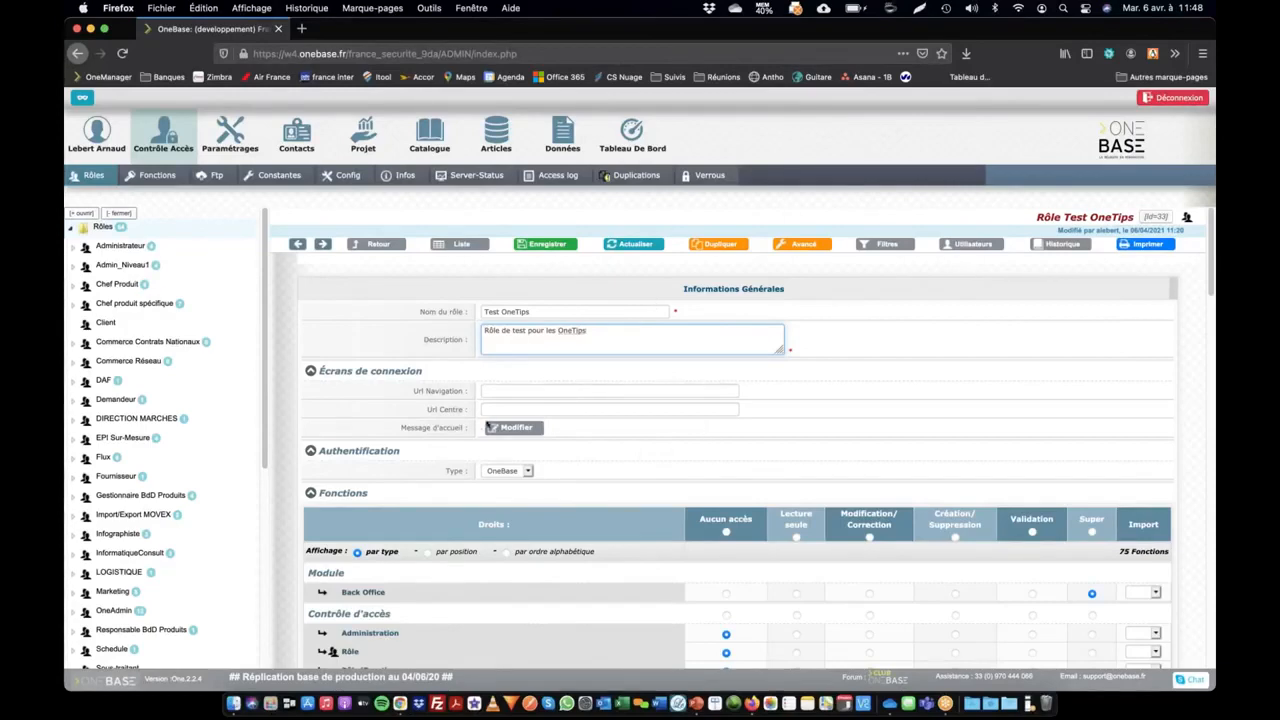
click(978, 245)
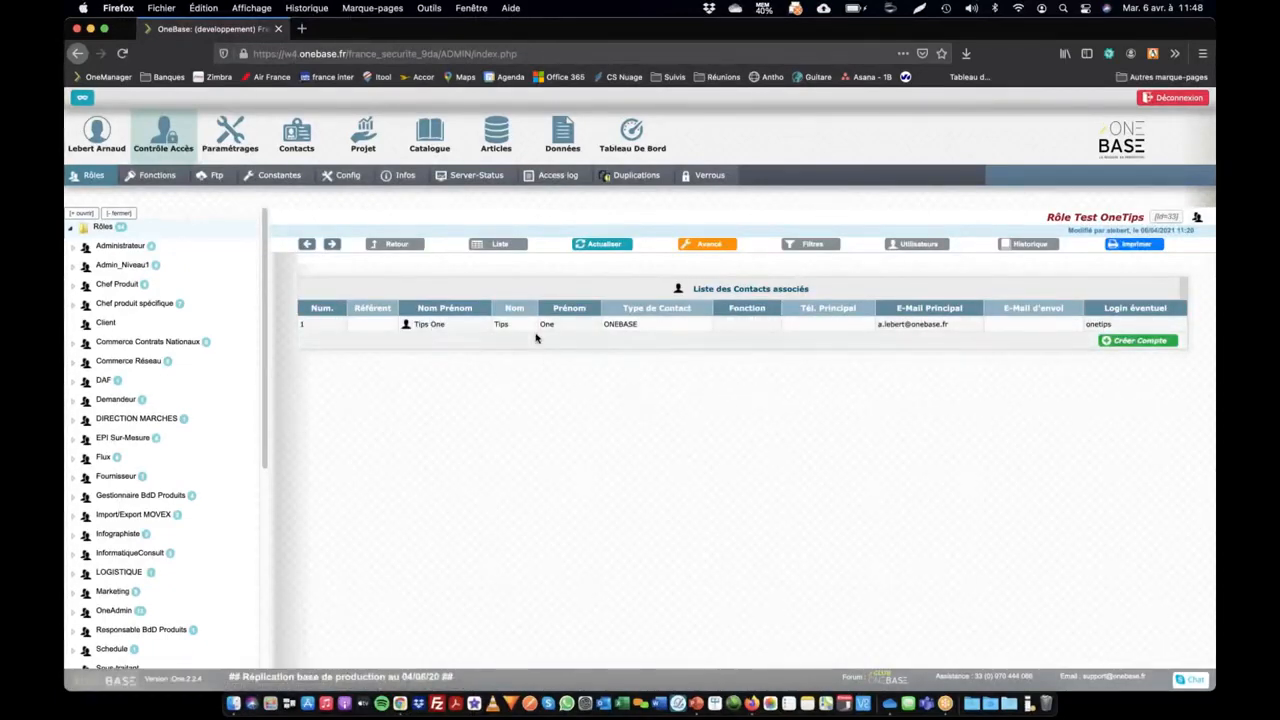
Switch to Chrome and log in to OneBase with the test account
key(super+Tab)
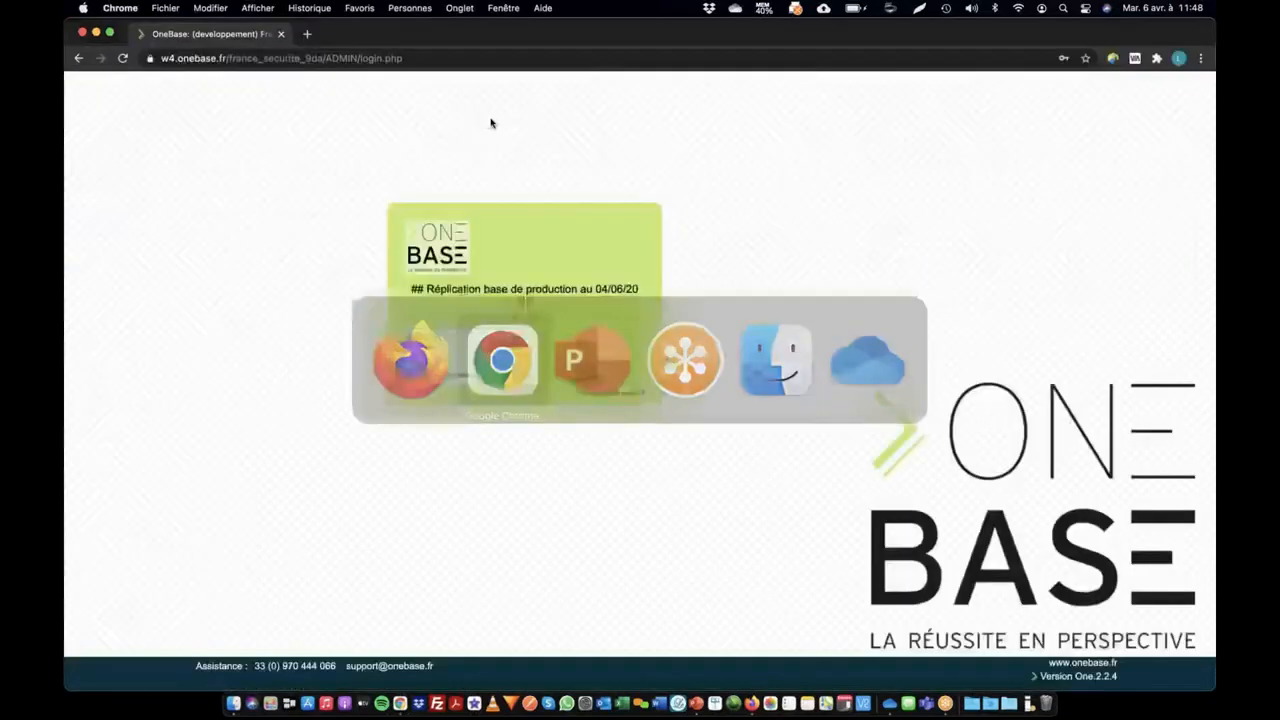
click(447, 378)
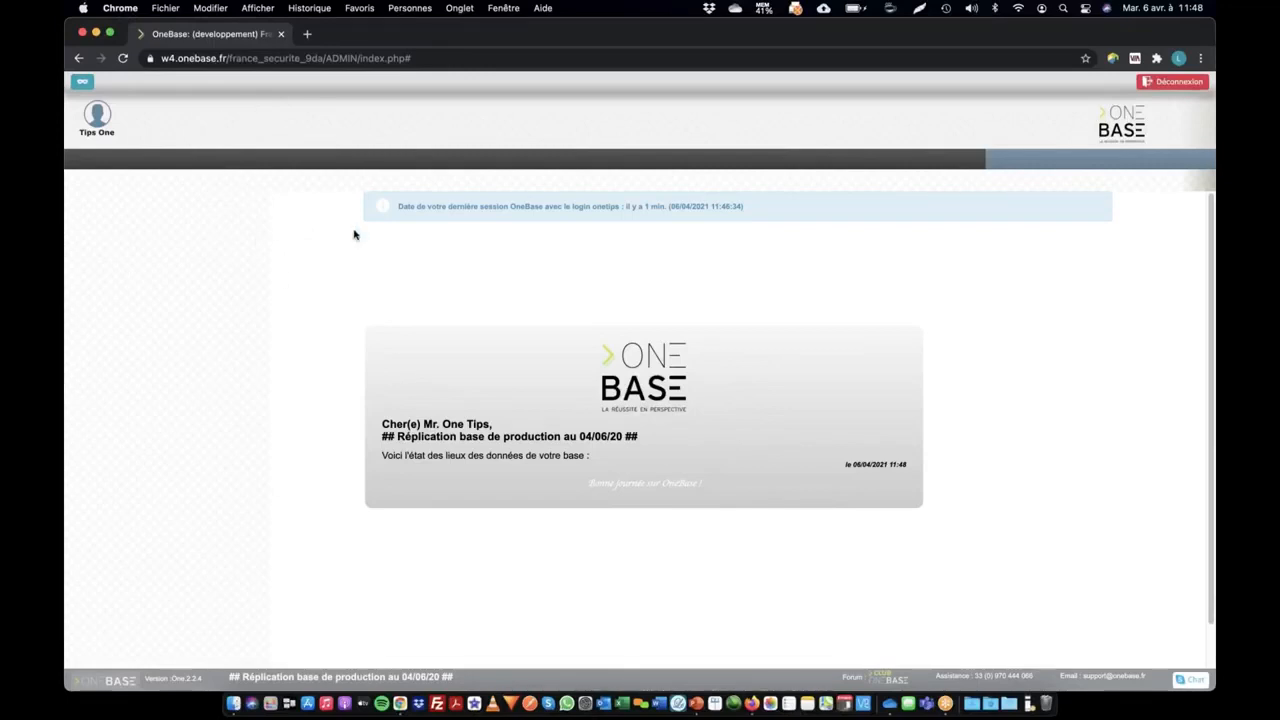
Back in Firefox, give the Test OneTips role Lecture seule rights on all Fournisseurs functions and Gestion des Contacts, and save the role
key(super+Tab)
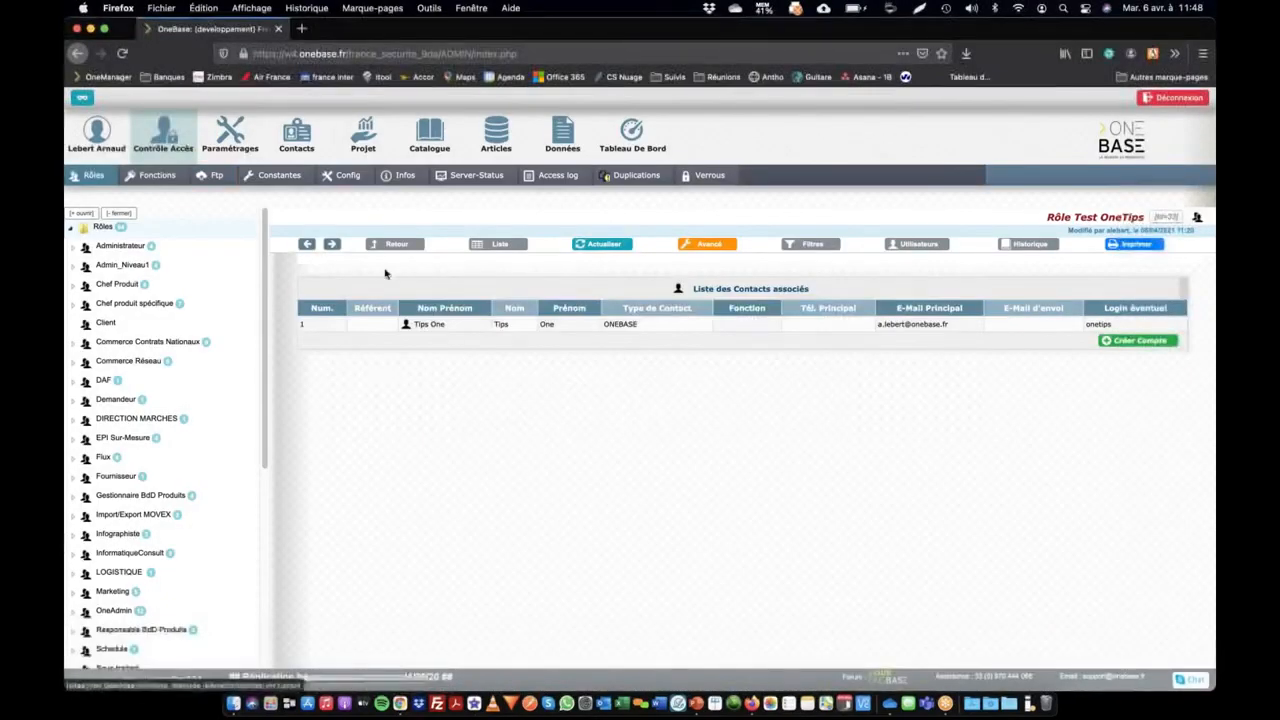
click(400, 246)
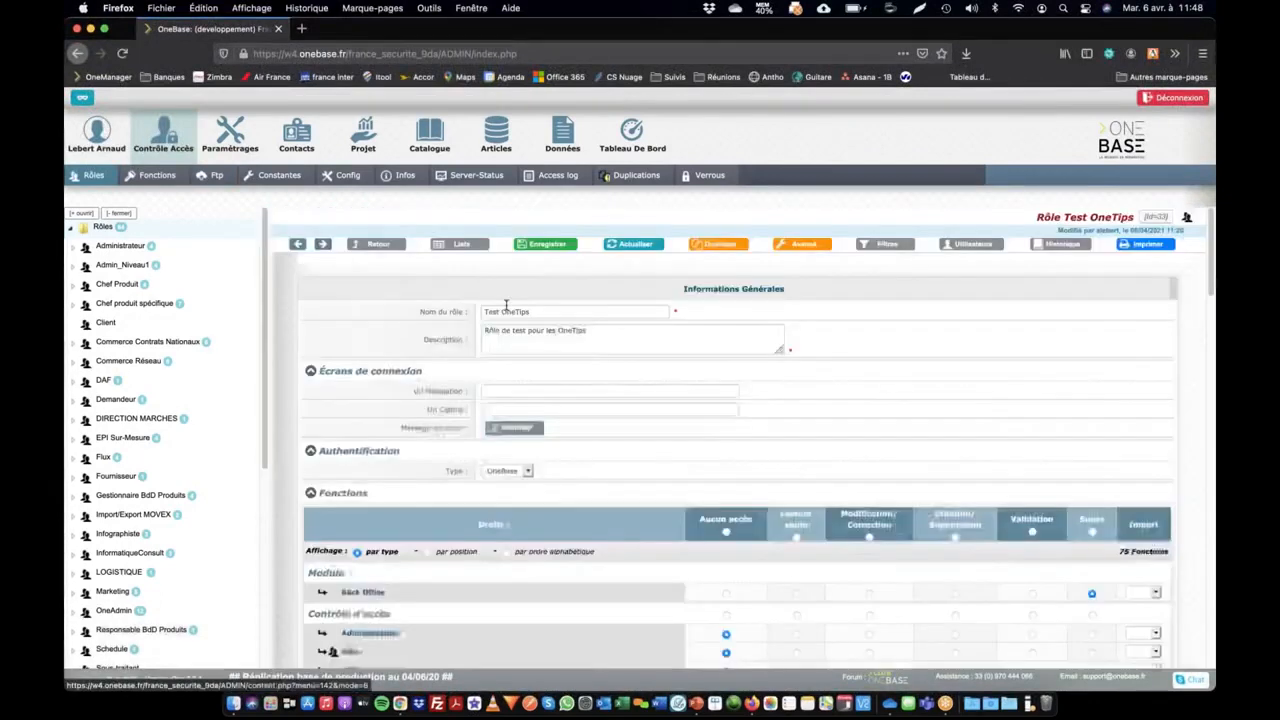
scroll(476, 272, down, 4)
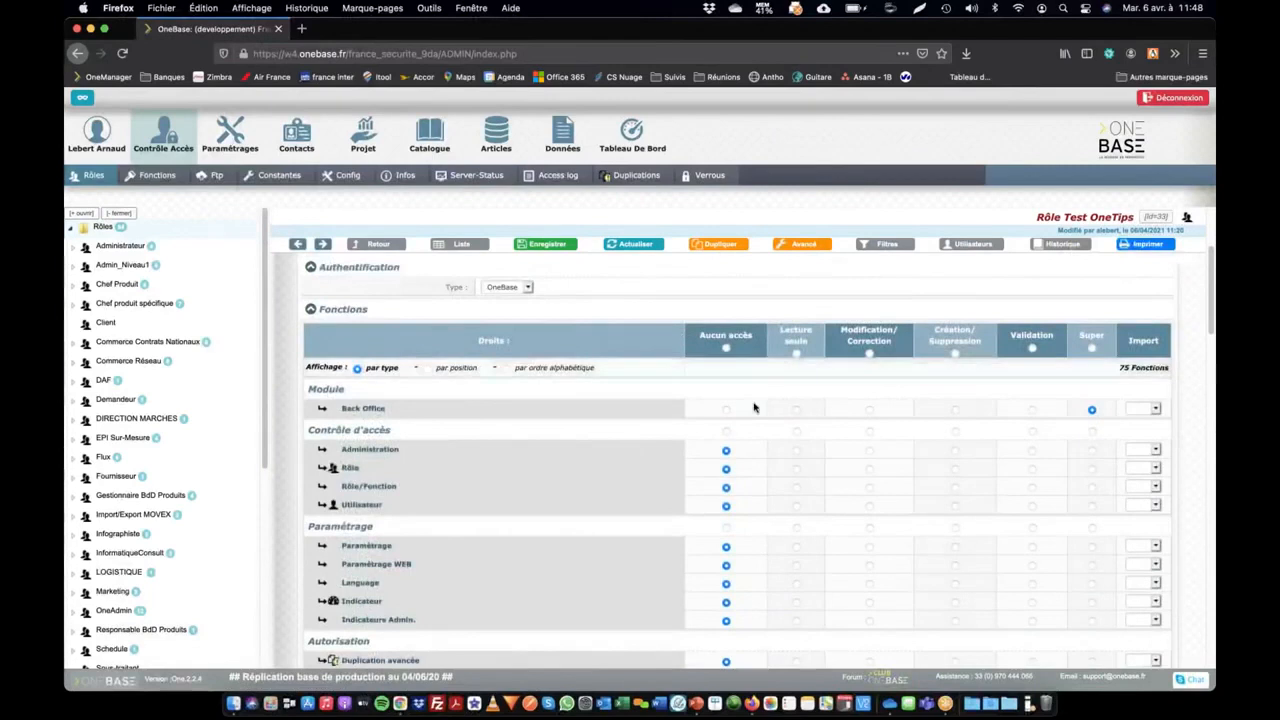
scroll(754, 405, down, 3)
scroll(754, 405, up, 3)
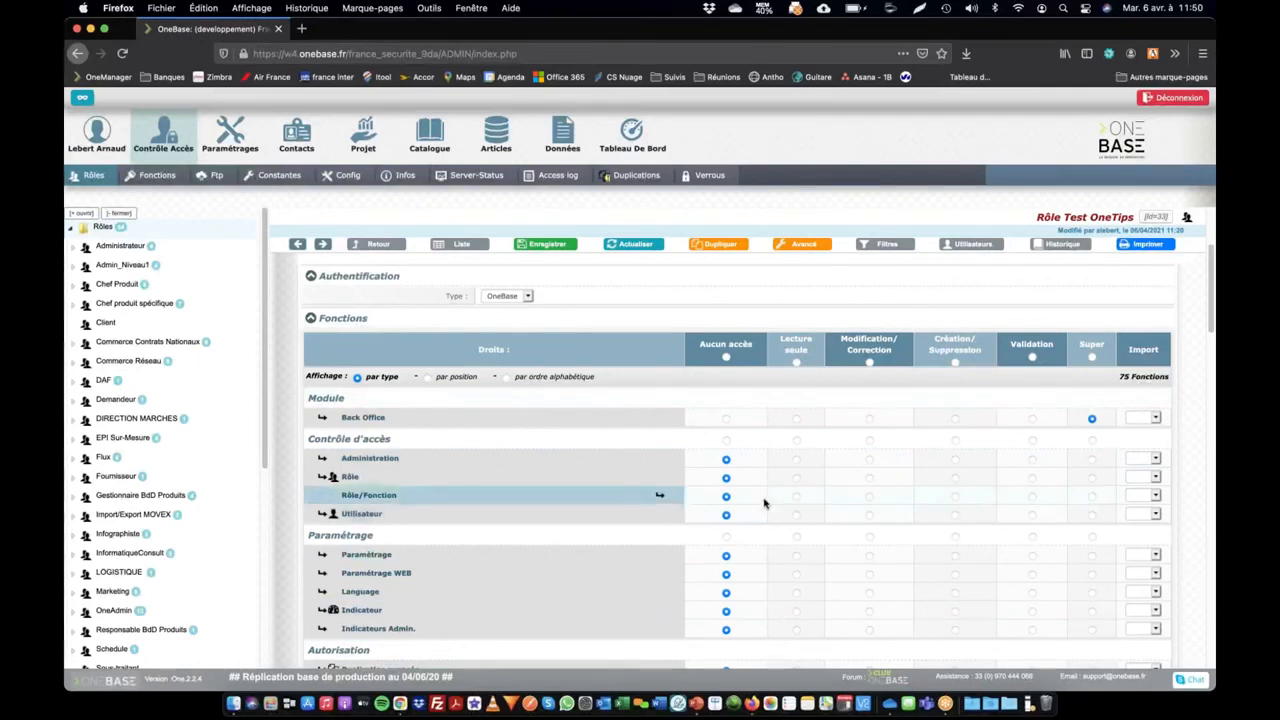
scroll(764, 503, down, 3)
scroll(764, 503, down, 4)
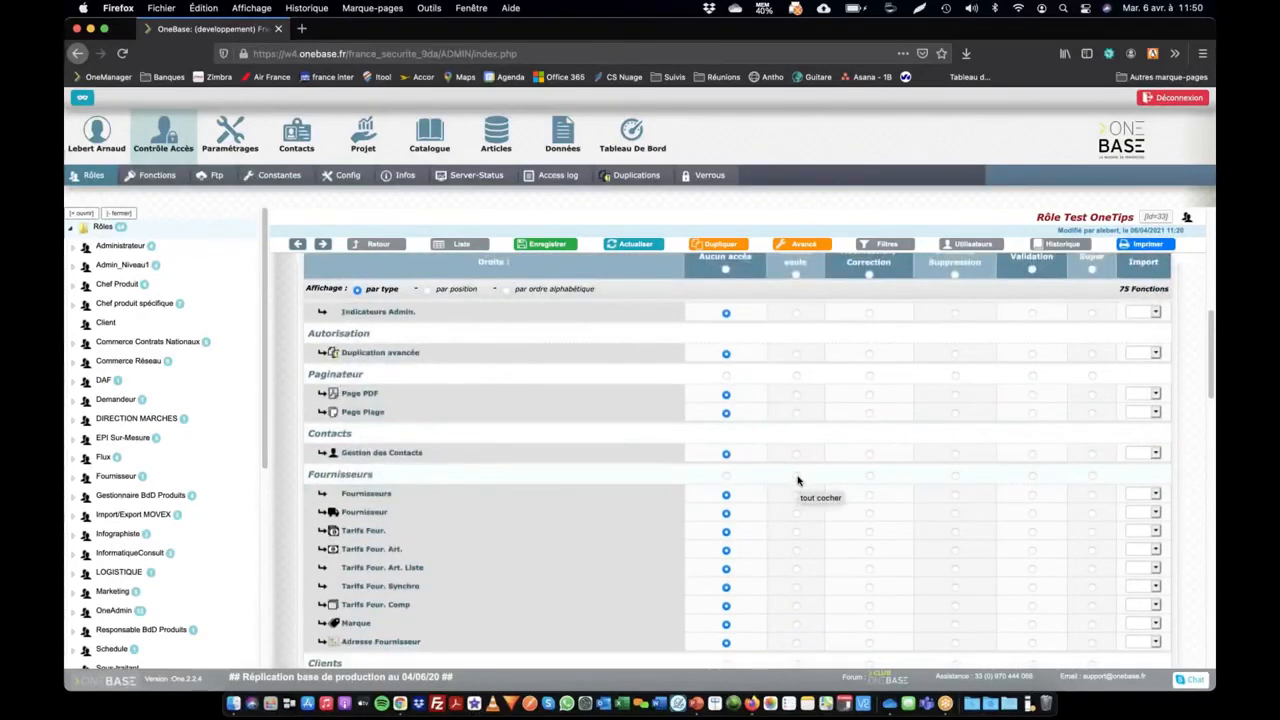
click(796, 476)
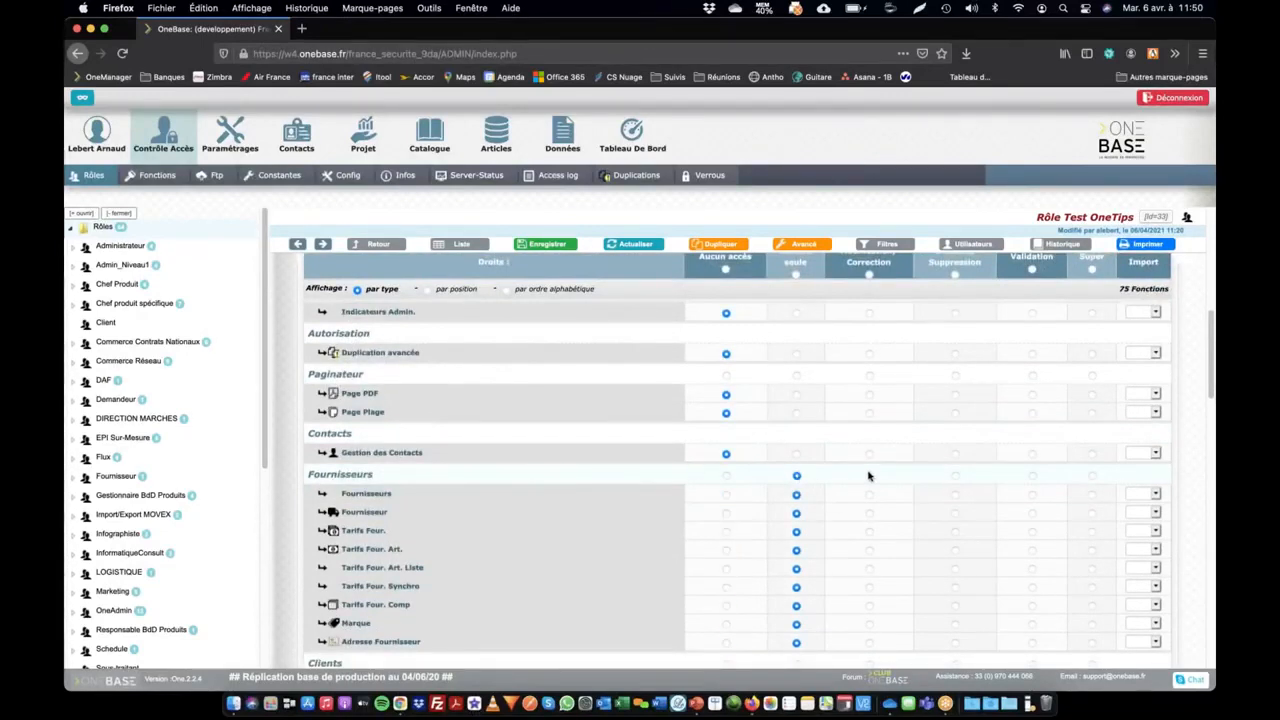
click(797, 455)
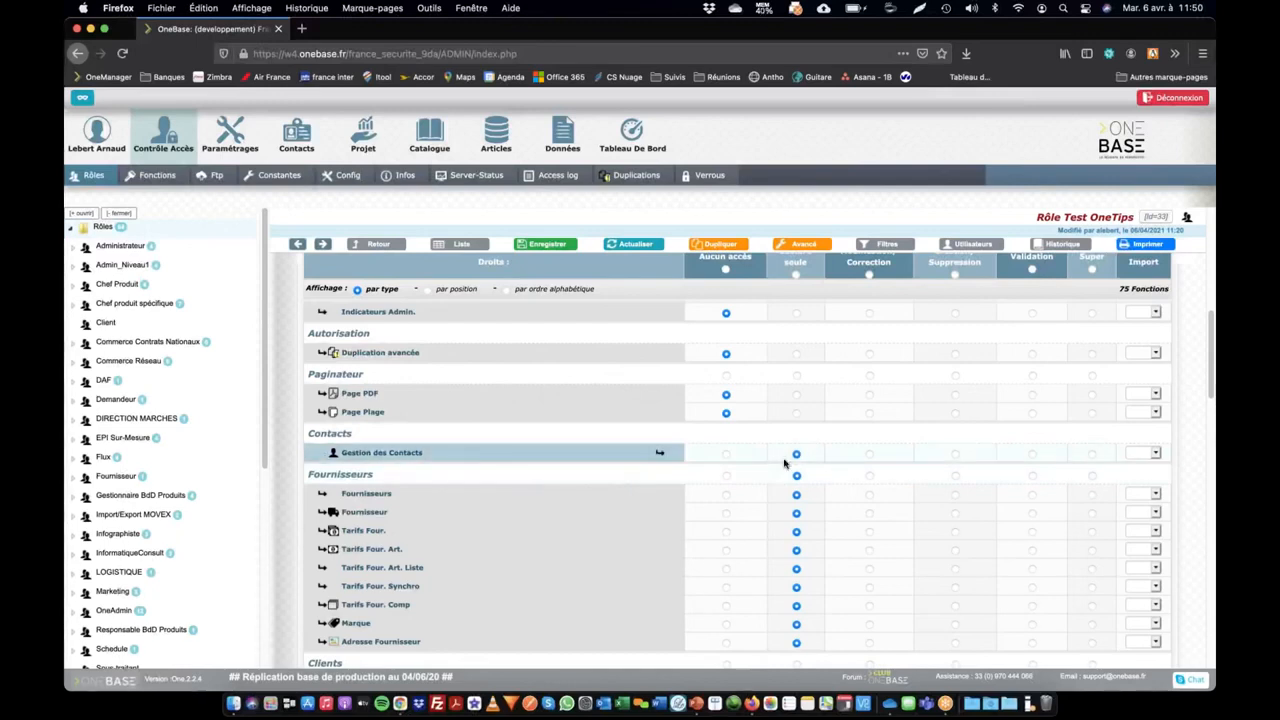
key(super+s)
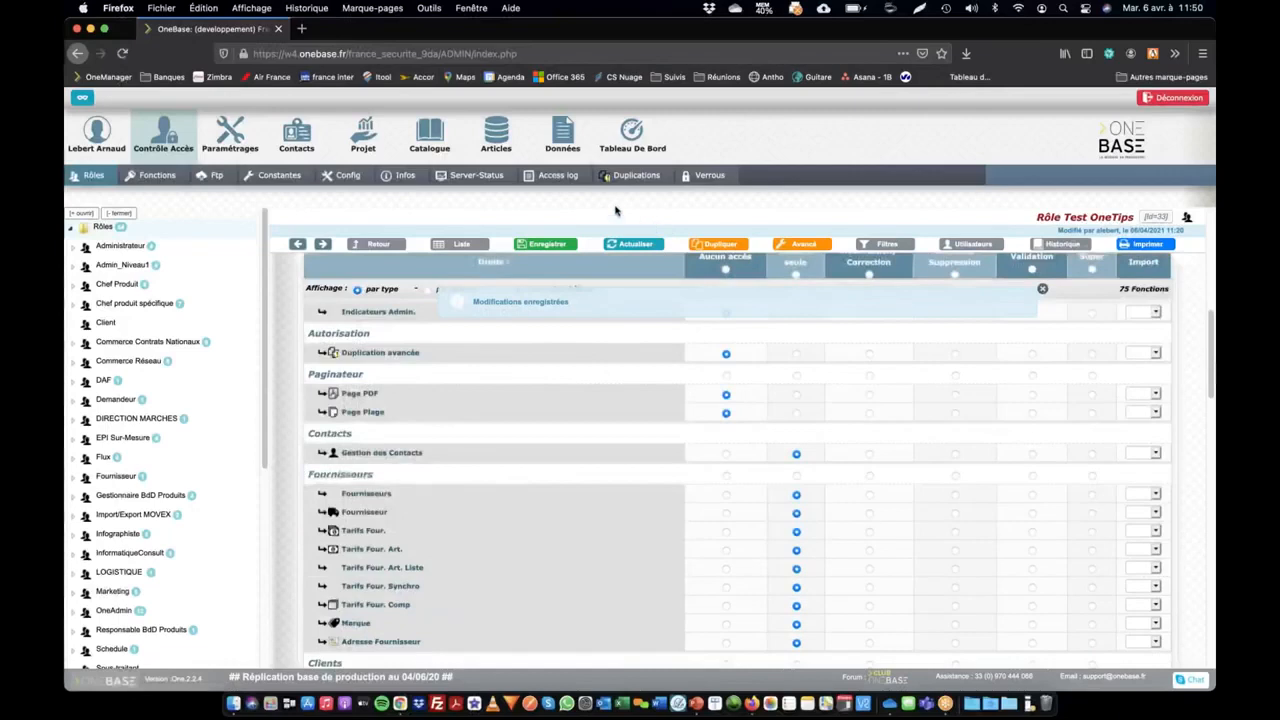
Switch to Chrome, reload OneBase under the test account and open the Fournisseurs list under Contacts
key(super+Tab)
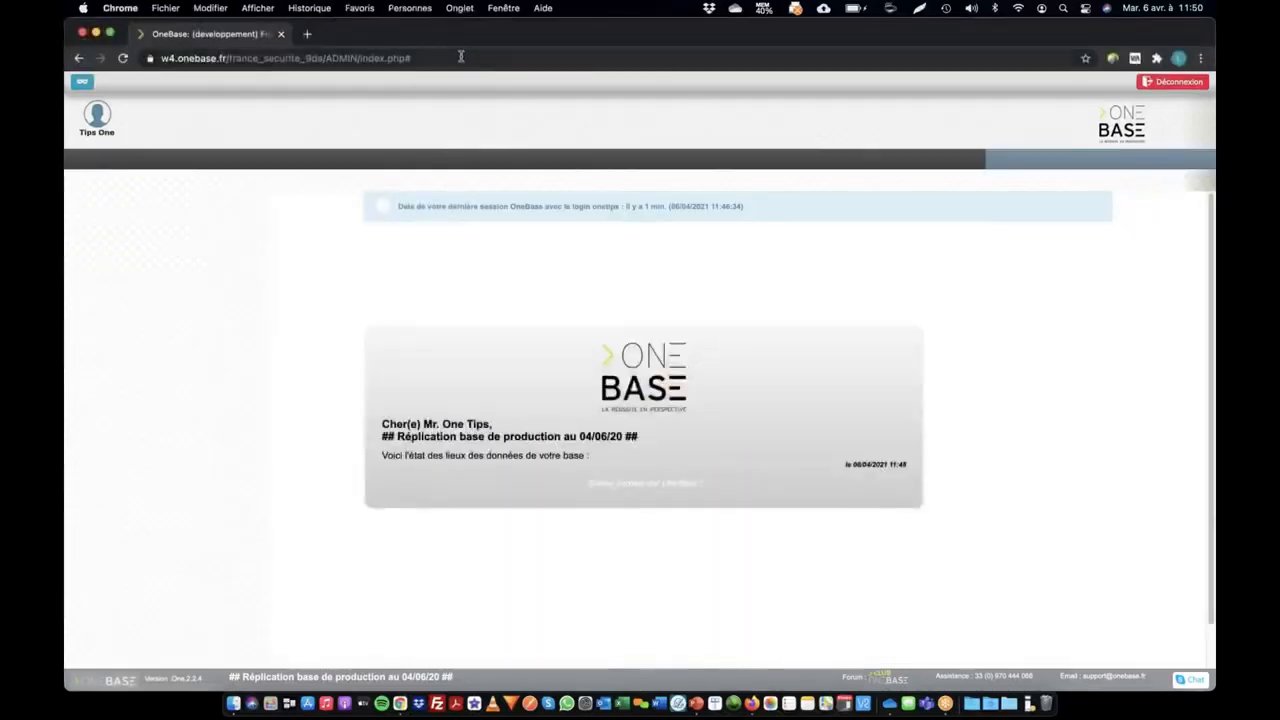
click(461, 57)
key(Return)
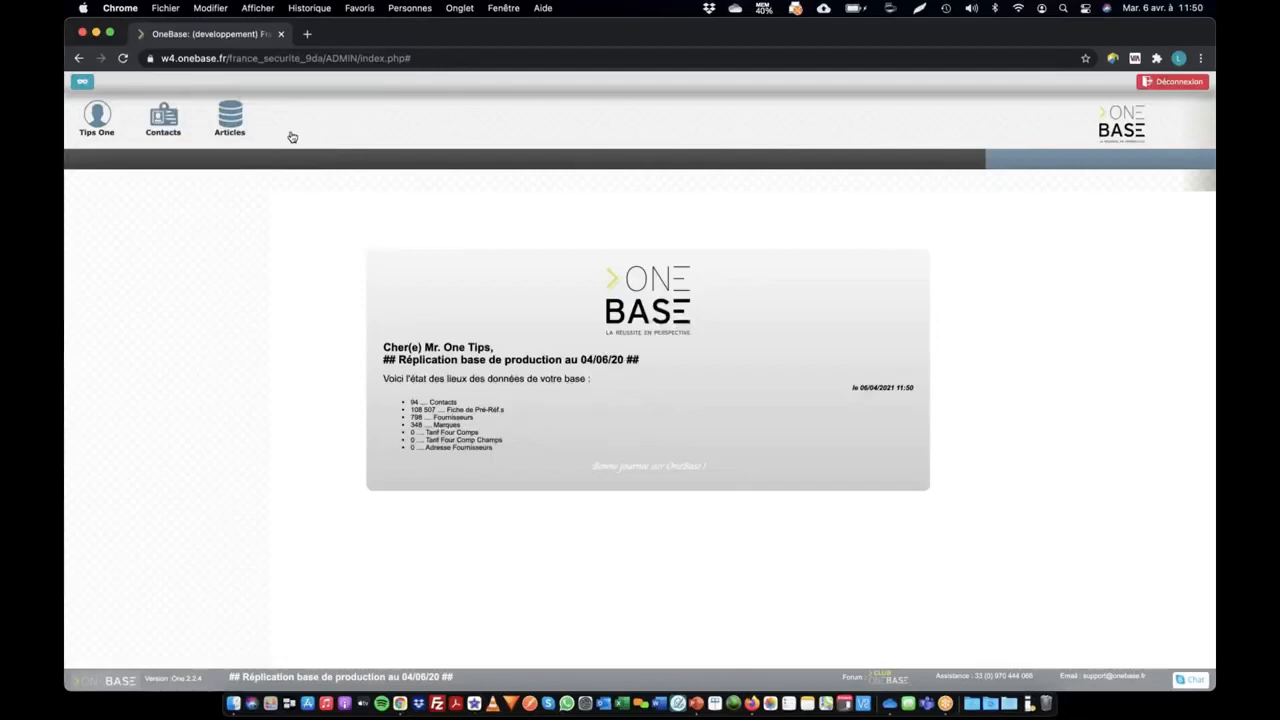
click(163, 118)
click(102, 166)
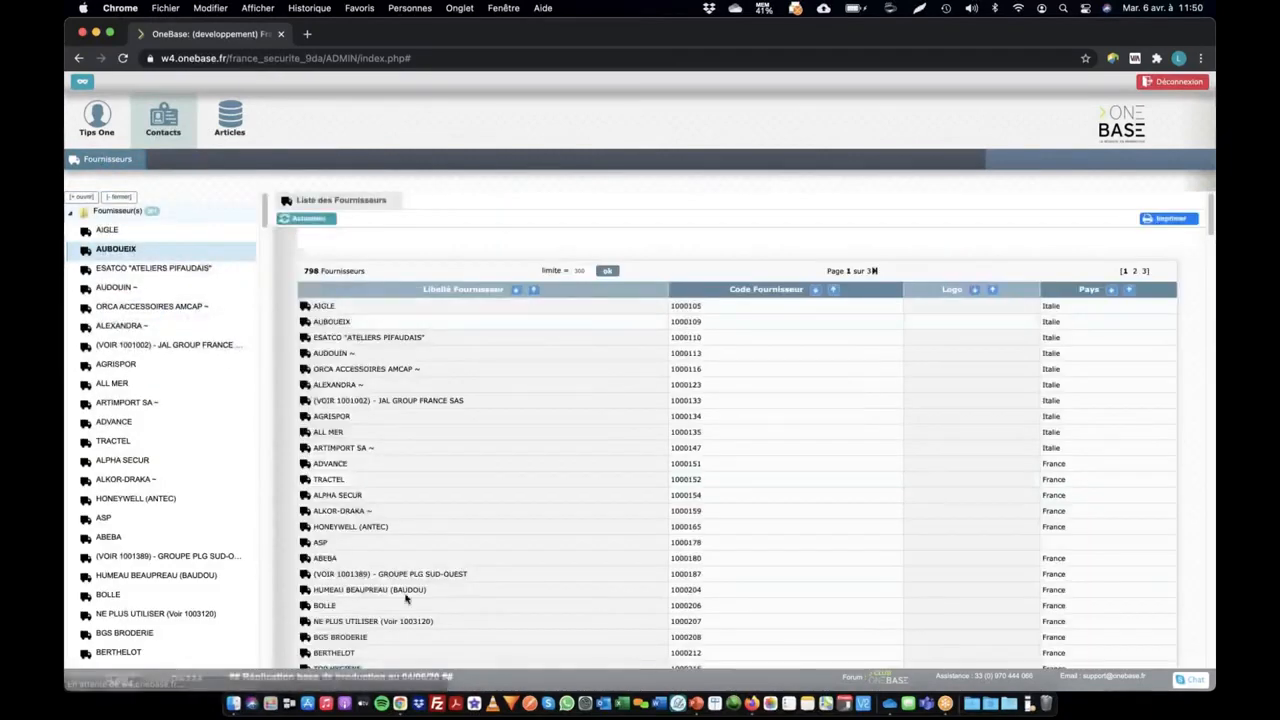
Switch to Firefox, duplicate the OneBase tab and open the MSA supplier record in the copy
key(super+Tab)
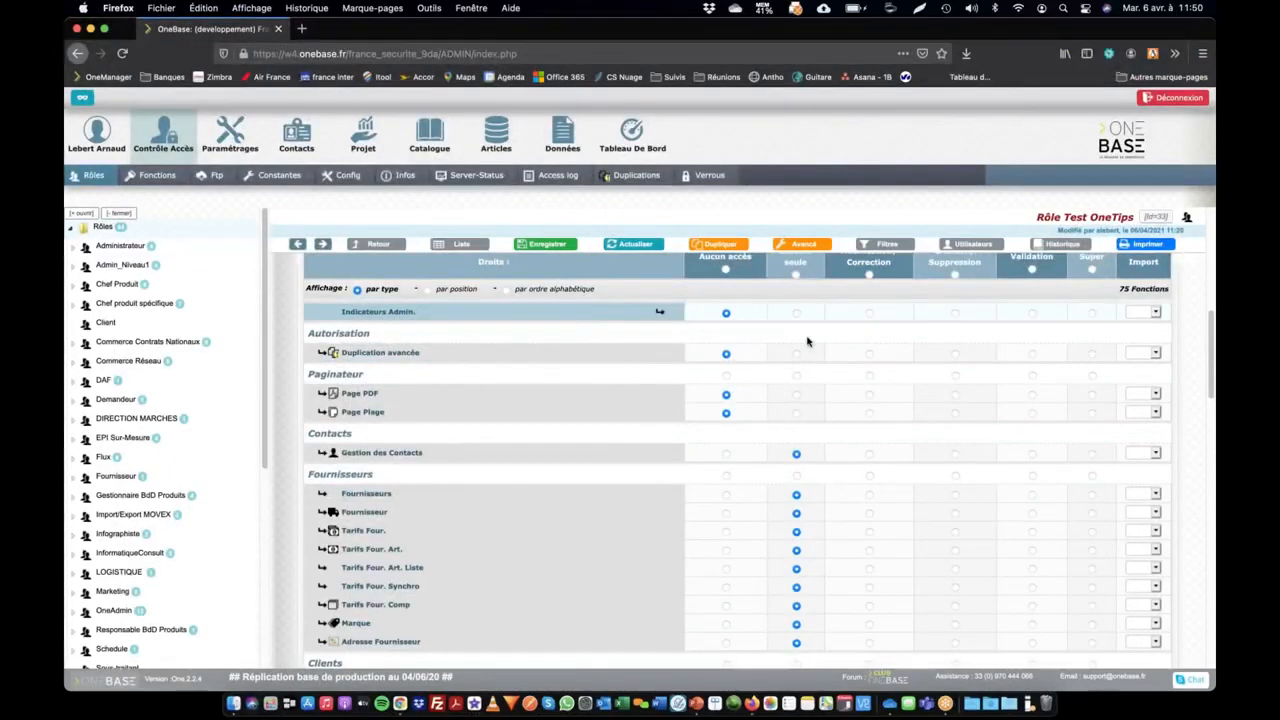
scroll(925, 455, down, 5)
scroll(926, 454, up, 5)
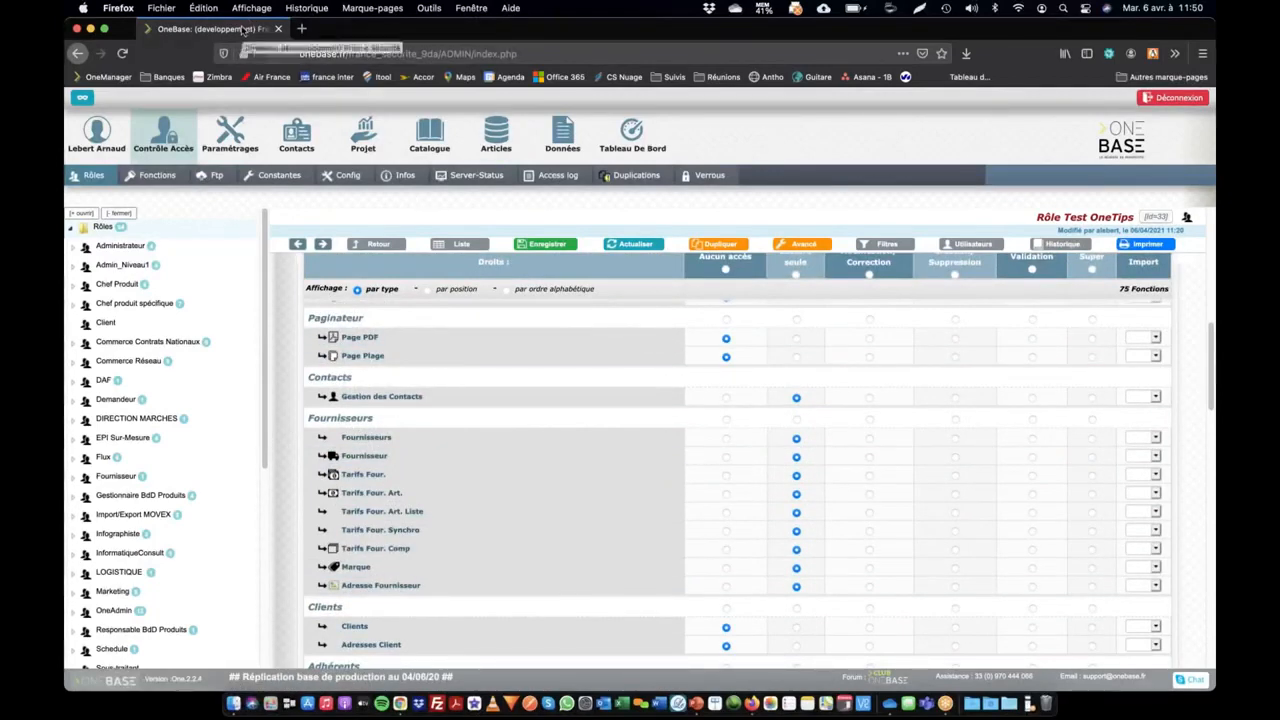
right_click(244, 29)
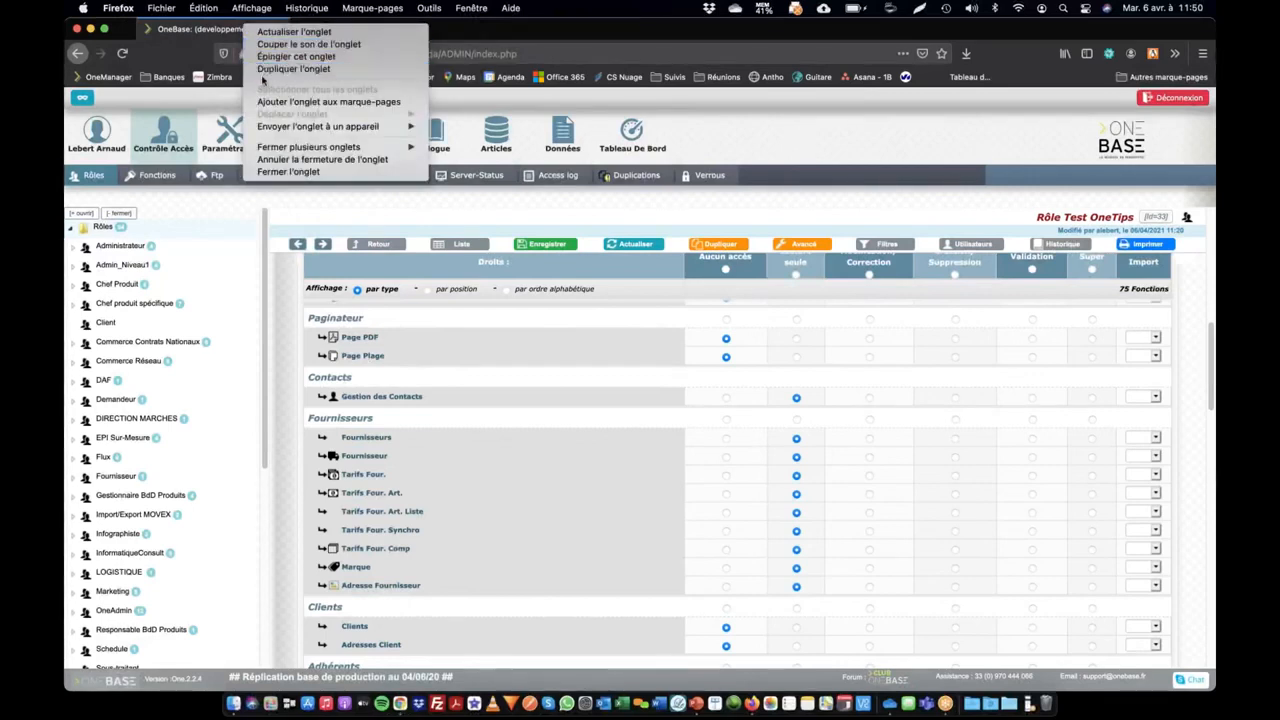
click(270, 68)
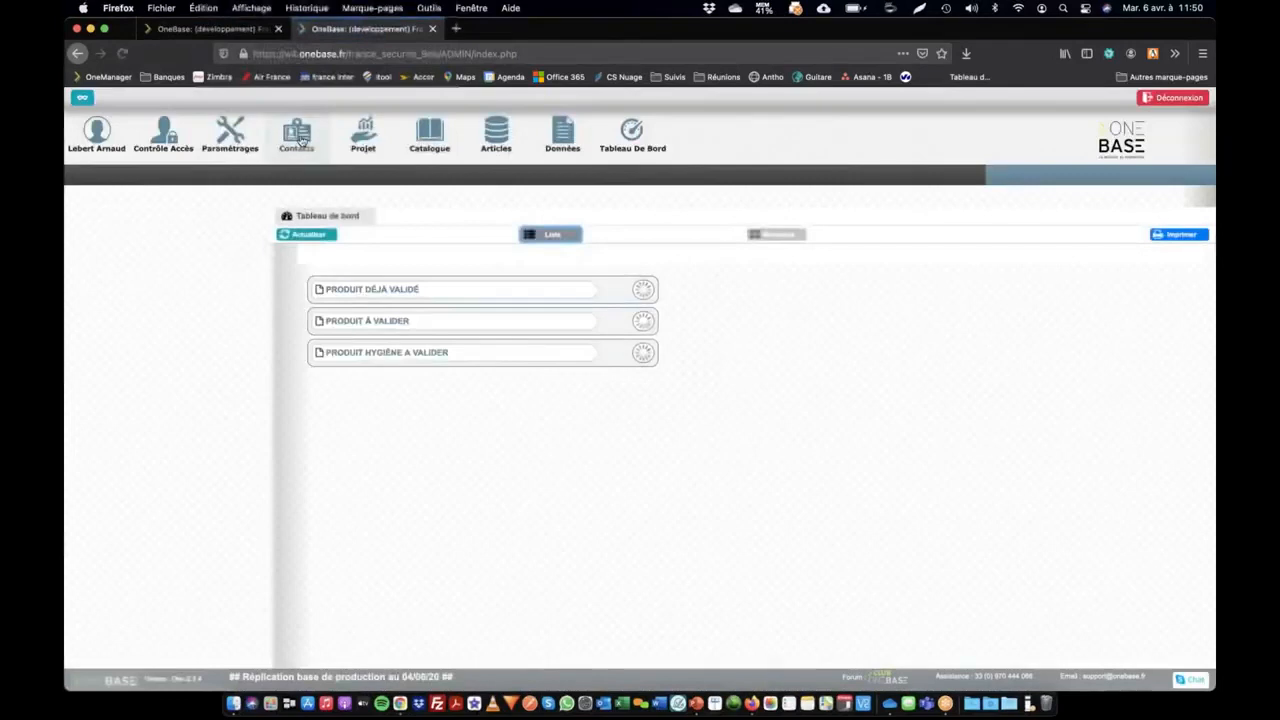
click(178, 175)
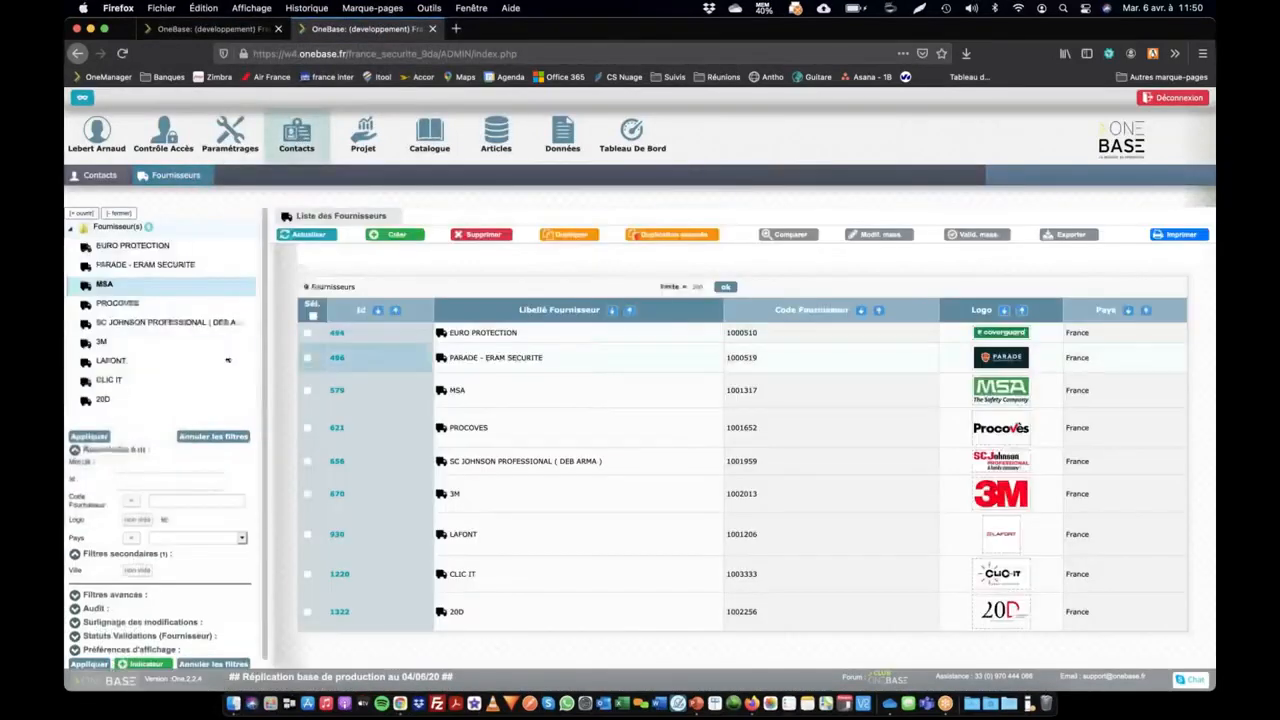
click(456, 390)
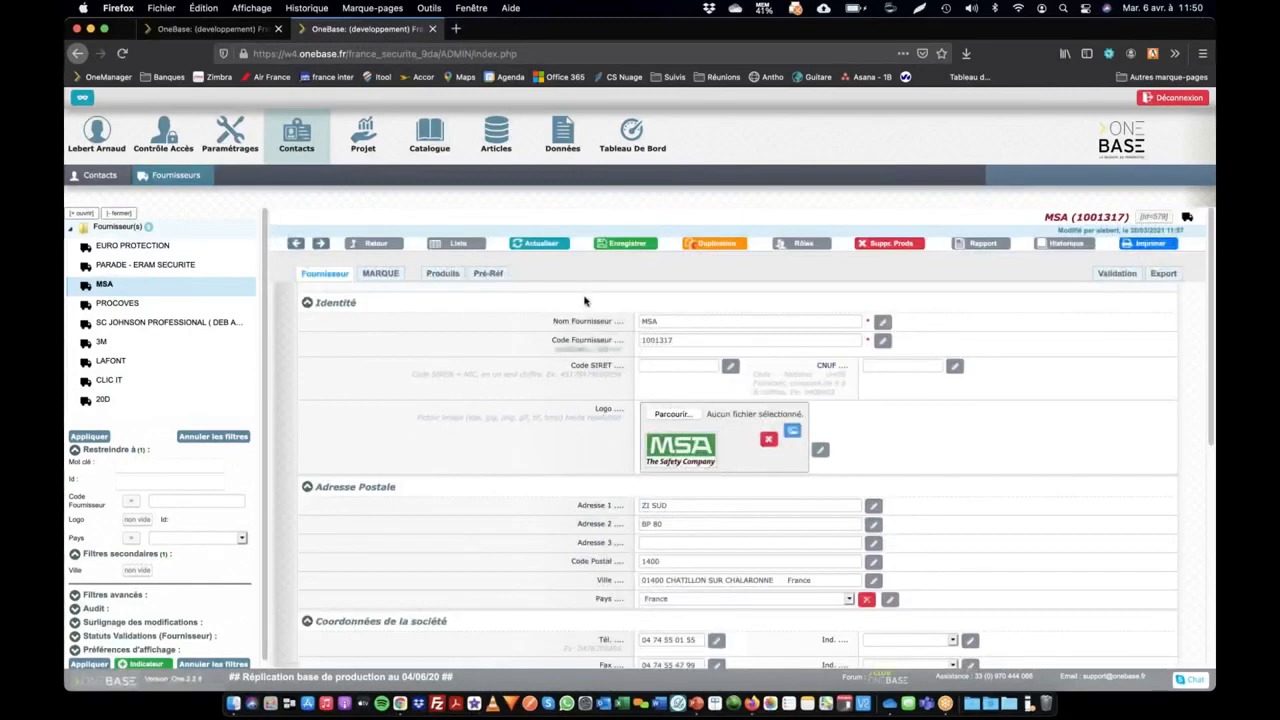
Open the definition of the supplier's Adresse 1 field and the FOURNISSEUR visa it is attached to
click(598, 509)
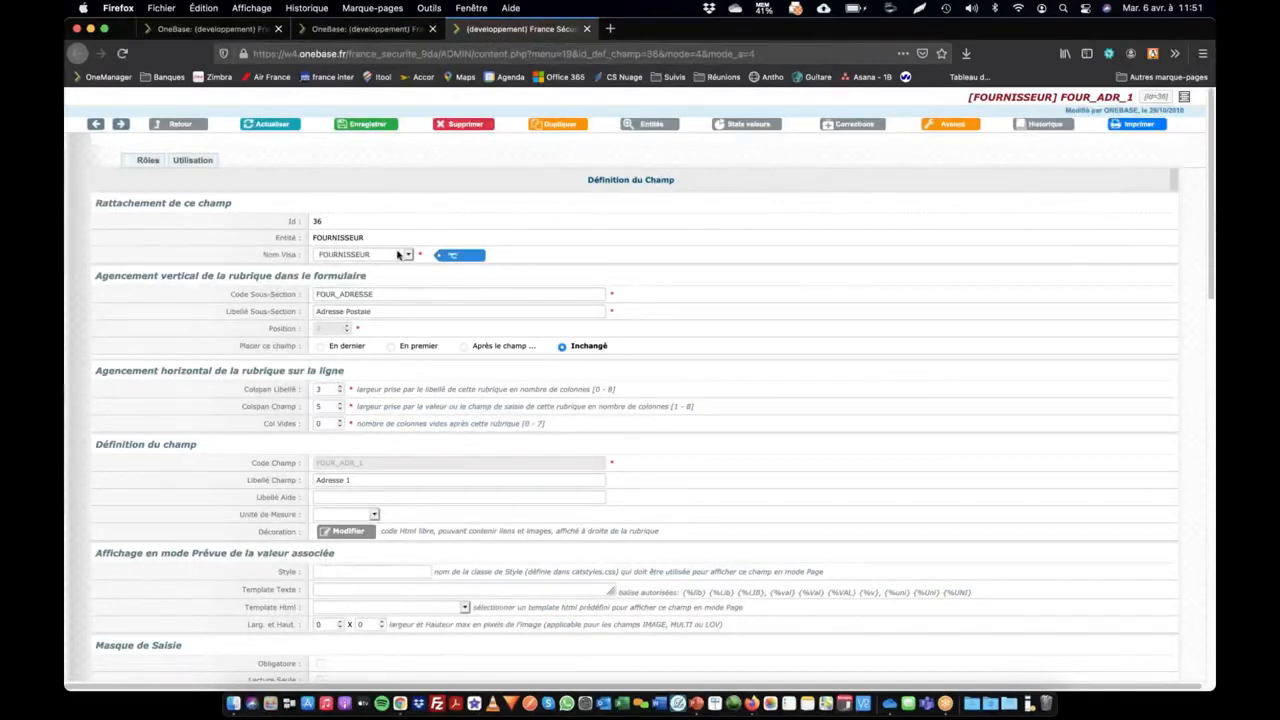
click(456, 257)
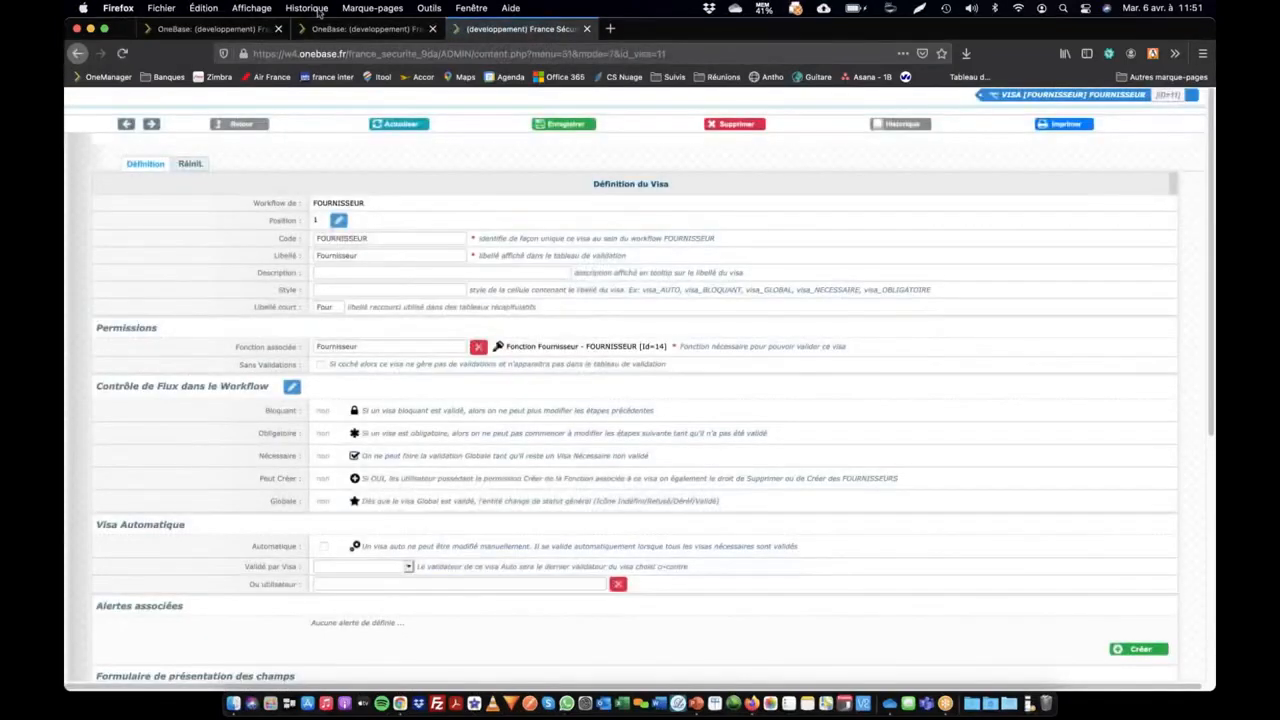
Review the Test OneTips role's Fournisseurs rights and the validation table of the MSA supplier record
click(252, 29)
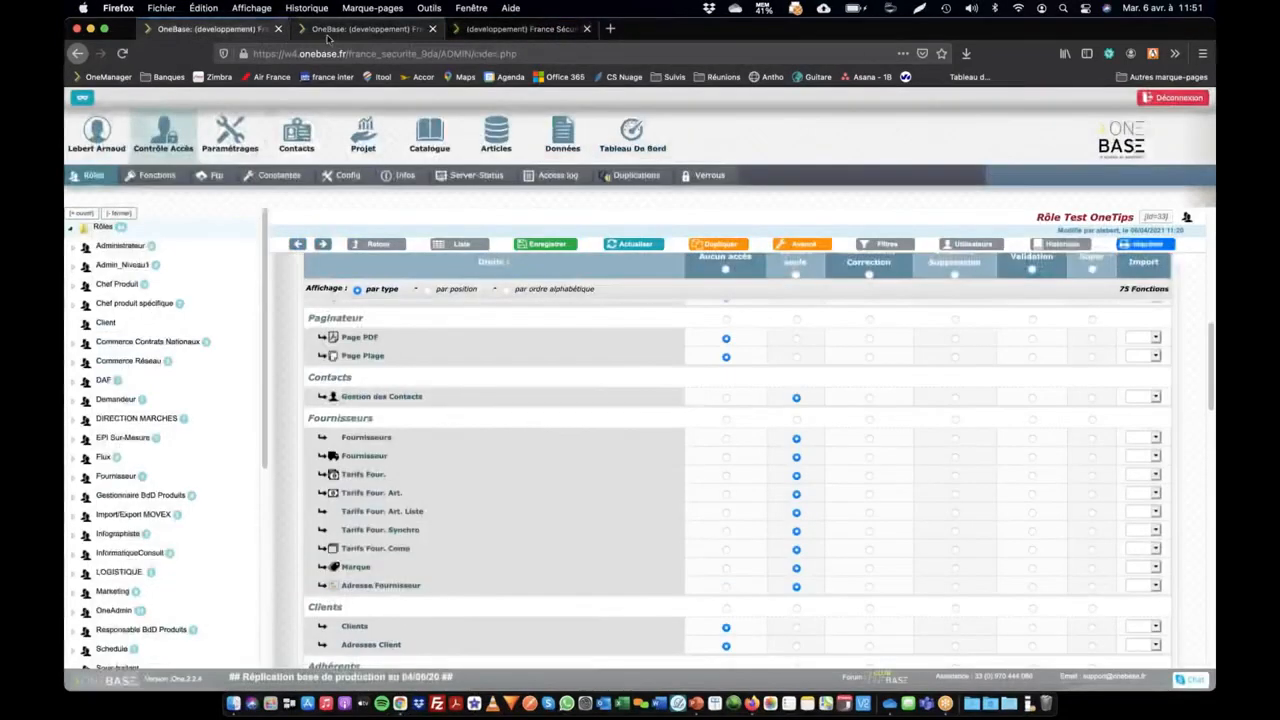
click(365, 29)
scroll(493, 295, down, 10)
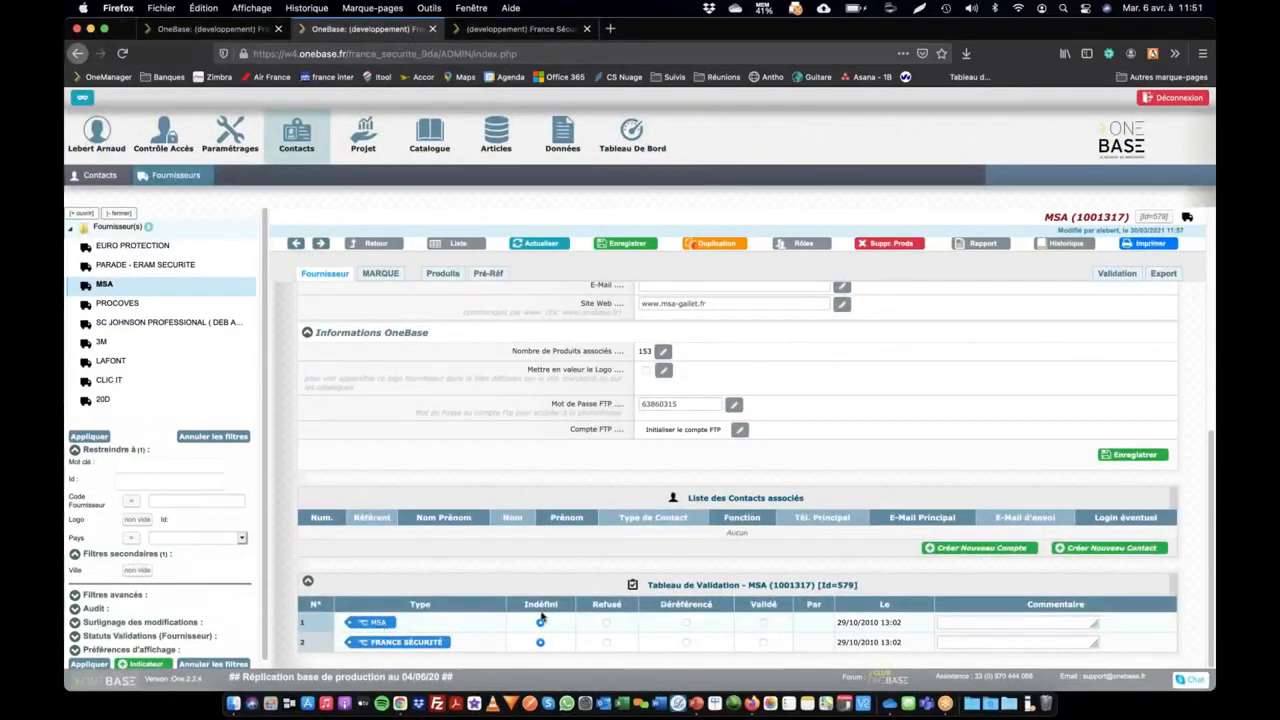
From the FOURNISSEUR visa, open its associated Fournisseur function and examine that function's access rights for each role
click(495, 29)
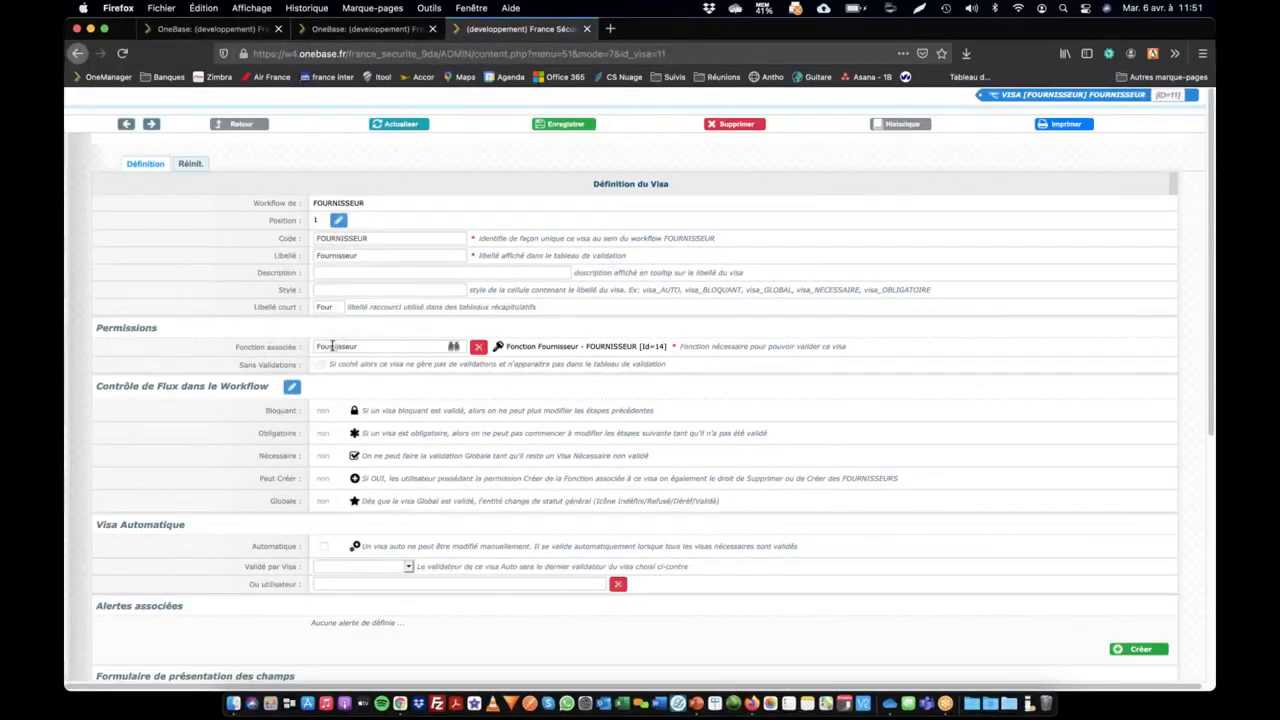
click(513, 347)
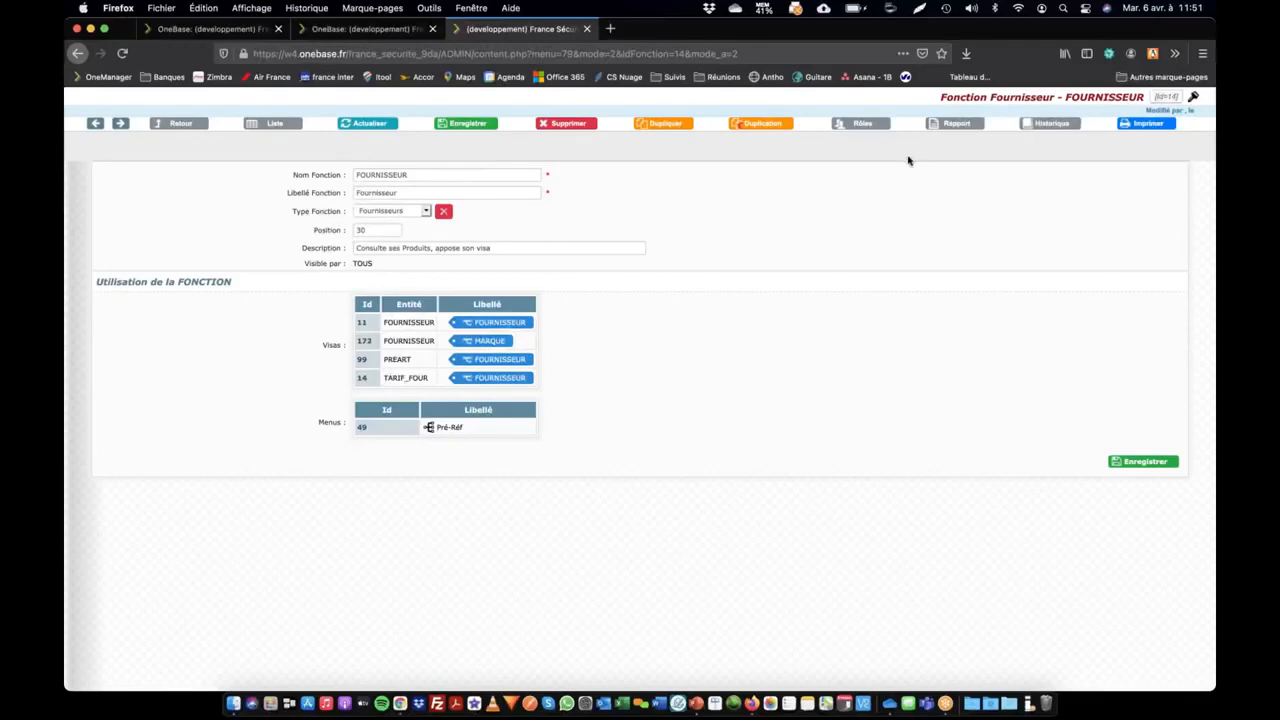
click(863, 124)
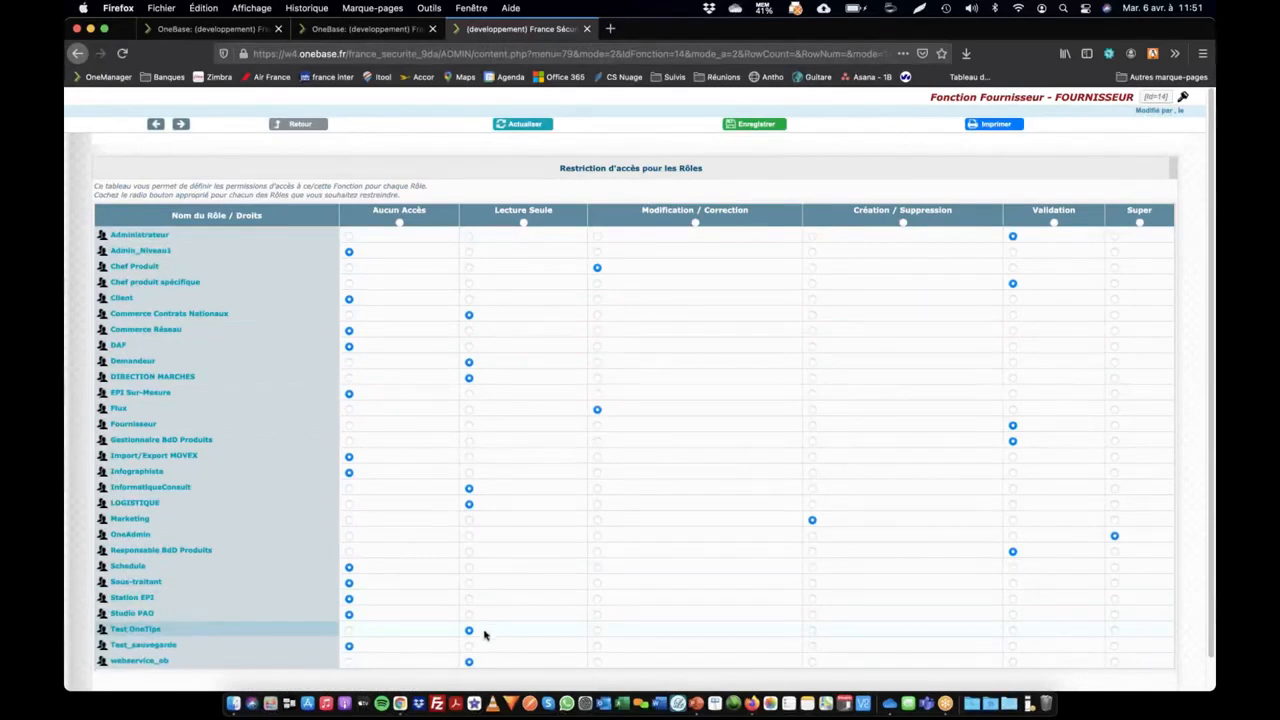
Look over the MSA supplier record again, and examine the function rights table of the Test OneTips role
click(391, 31)
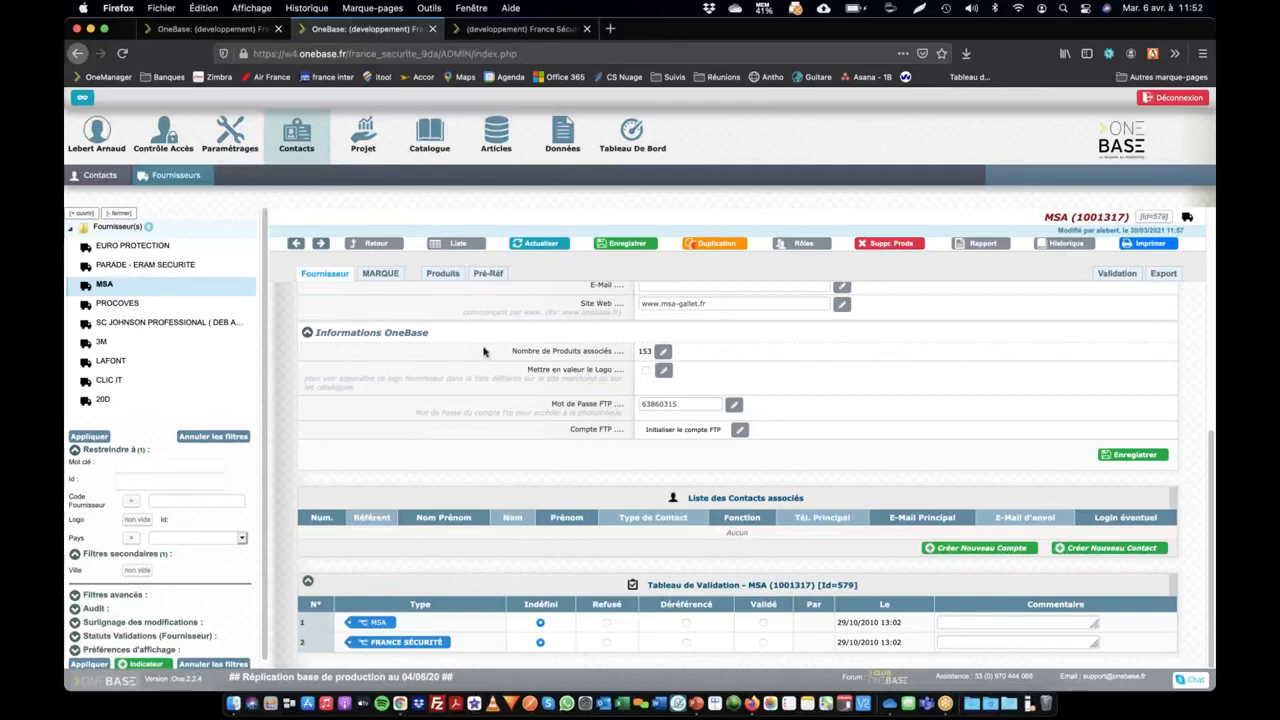
click(215, 28)
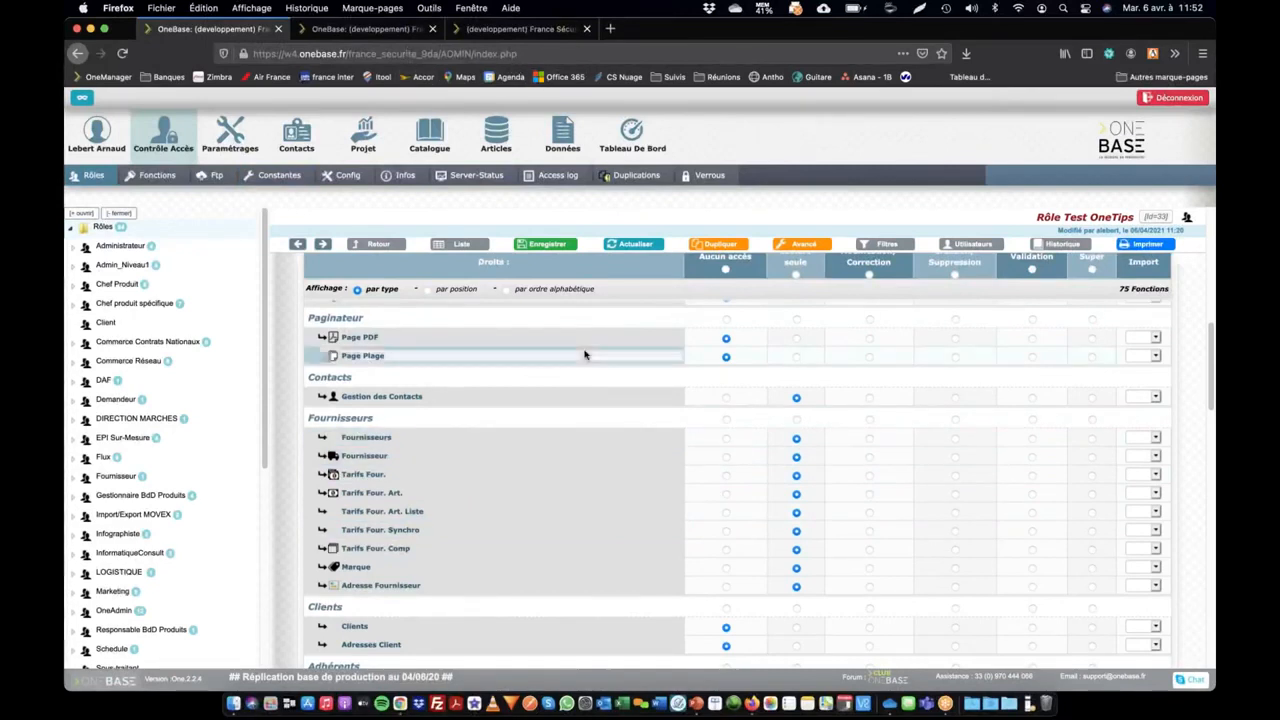
scroll(585, 354, up, 3)
scroll(585, 354, up, 2)
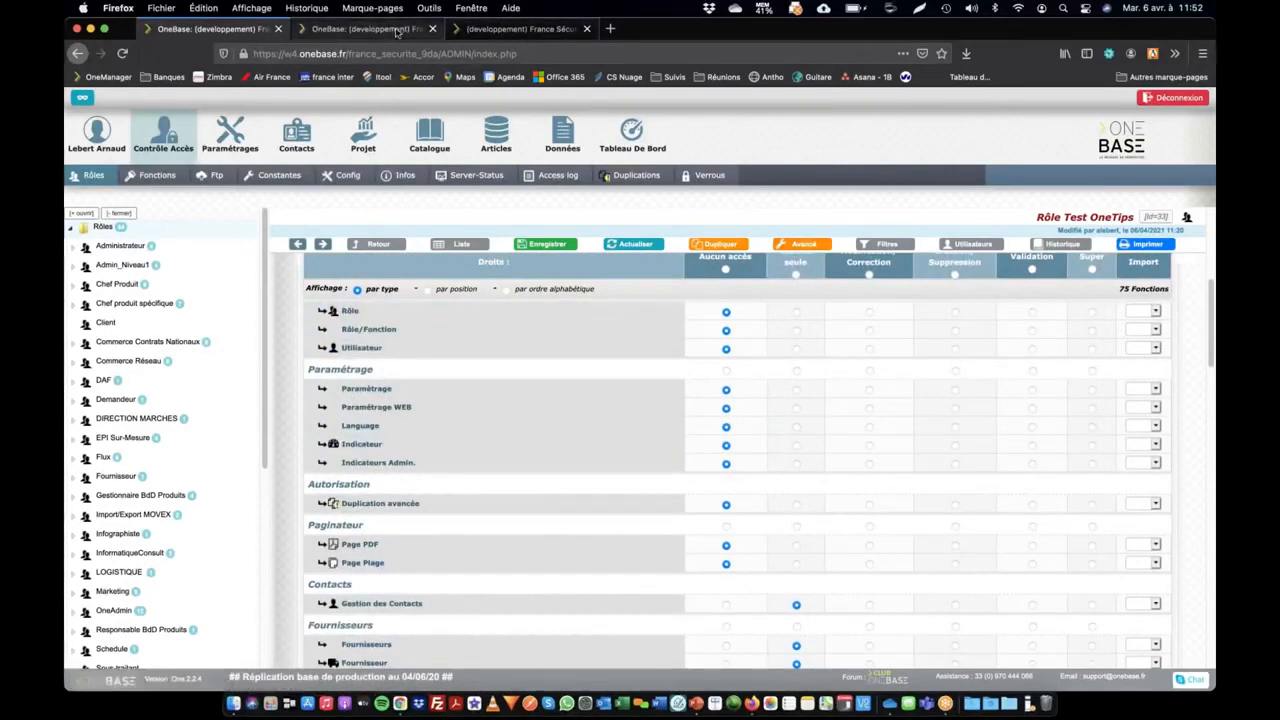
From the MSA supplier record, restrict the Adresse 1 field to Masqué for the Test OneTips role and save
click(397, 30)
scroll(652, 332, up, 10)
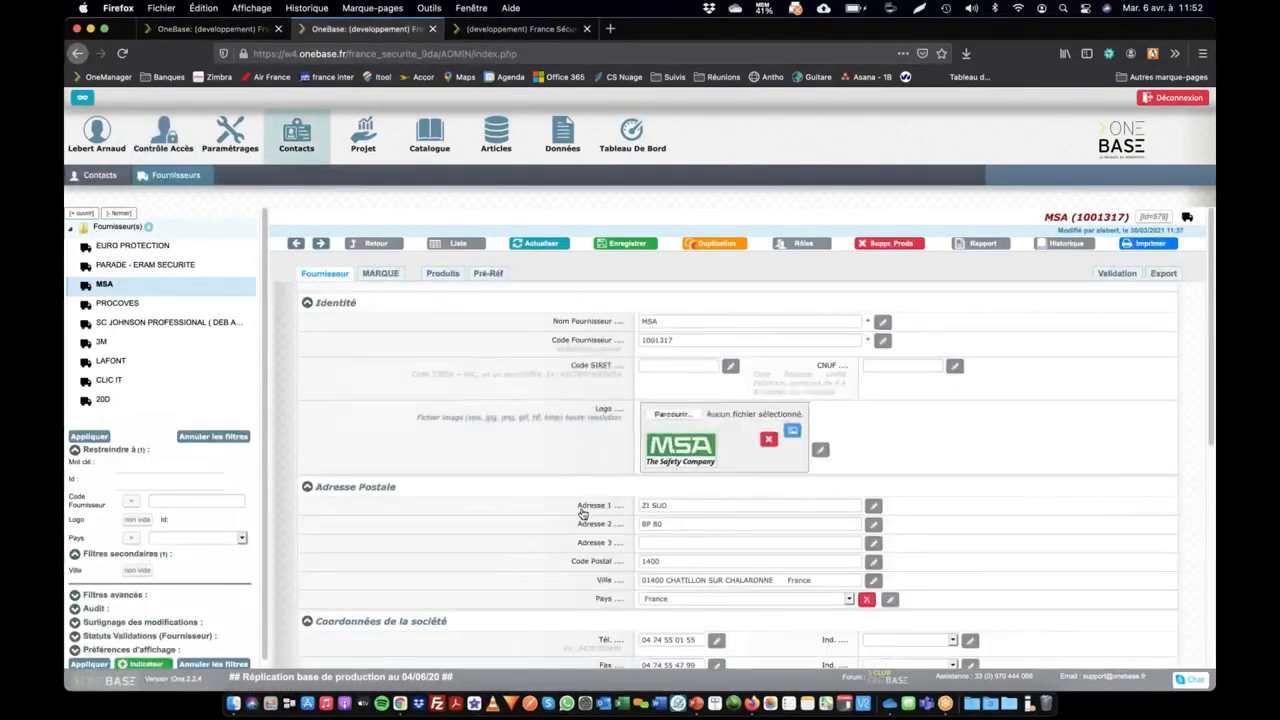
click(589, 509)
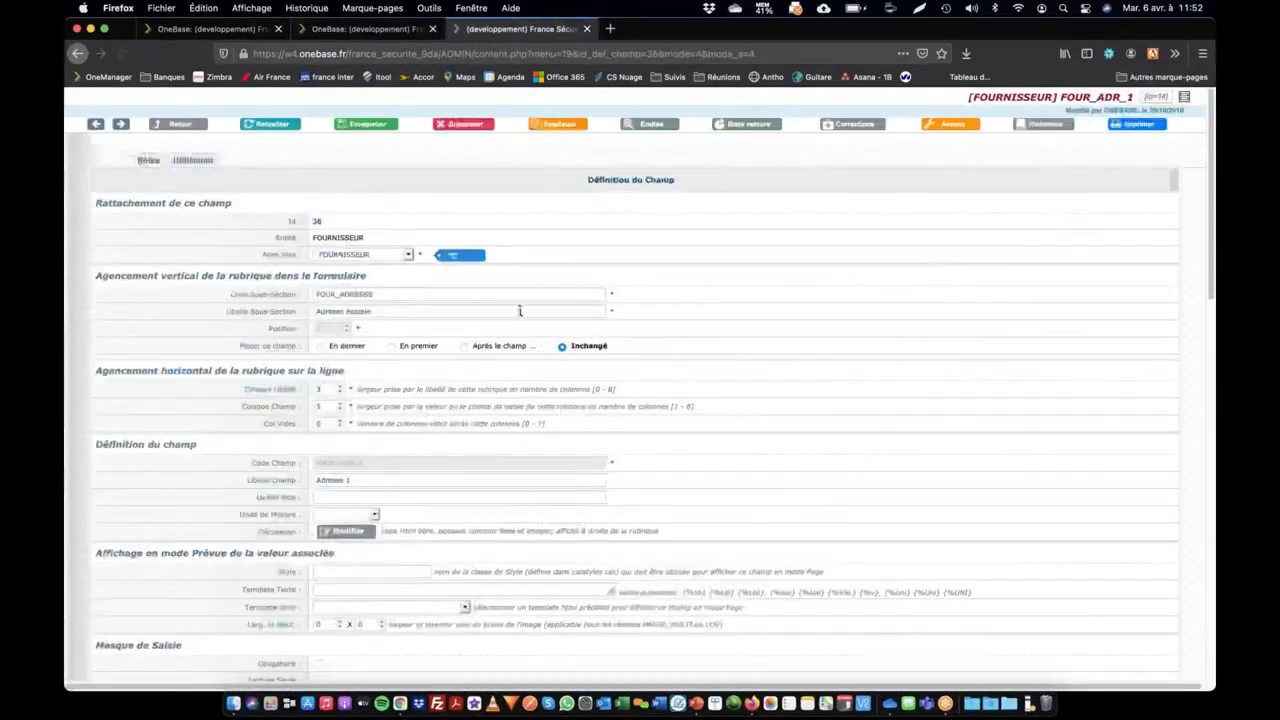
click(146, 163)
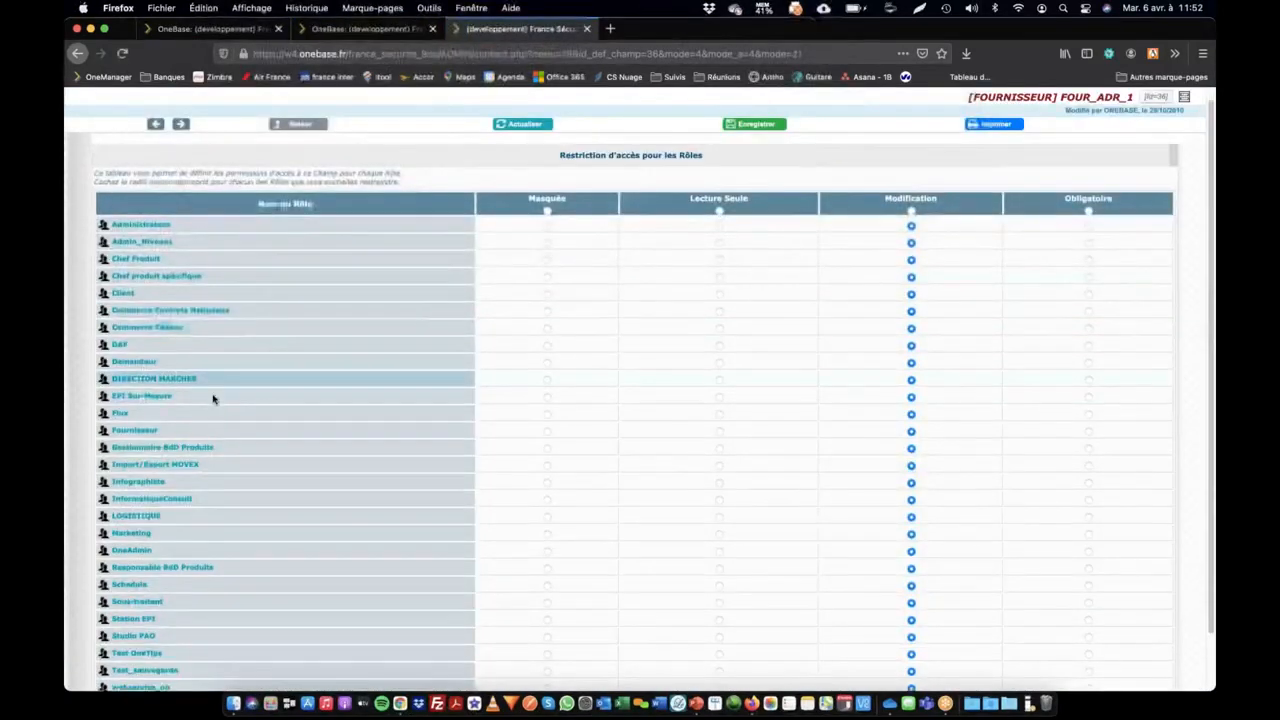
scroll(211, 402, down, 2)
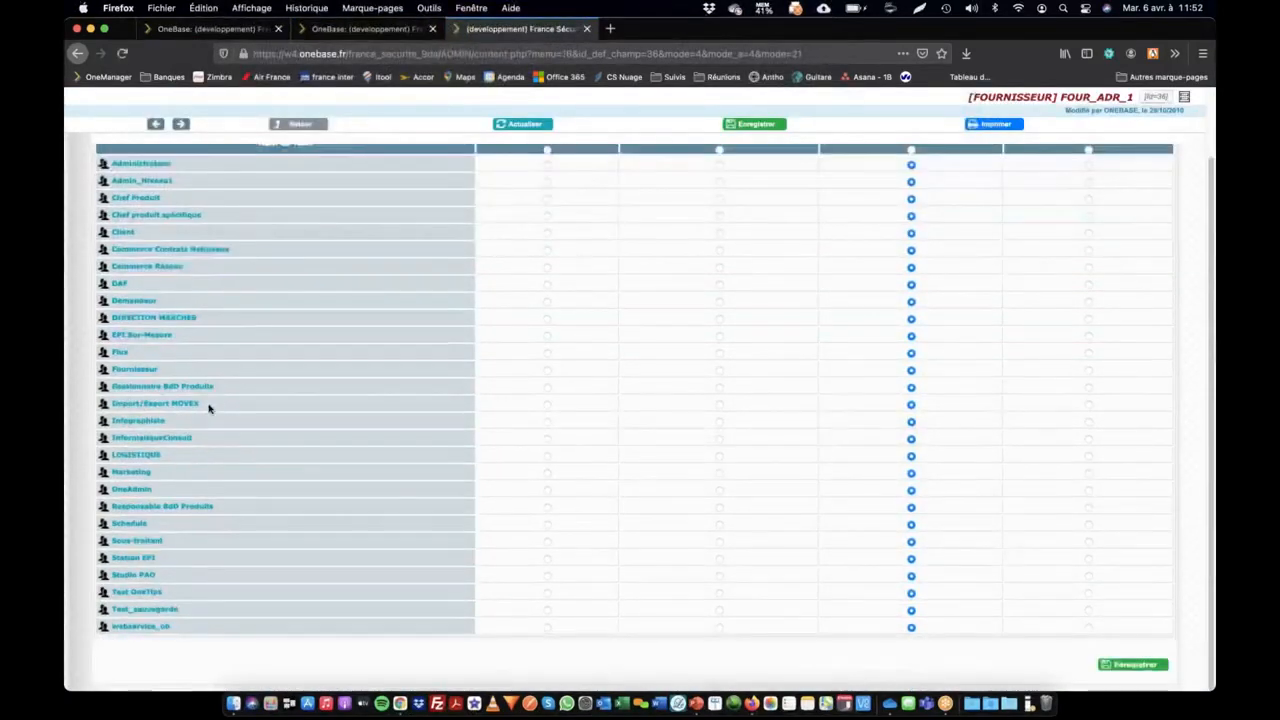
click(546, 595)
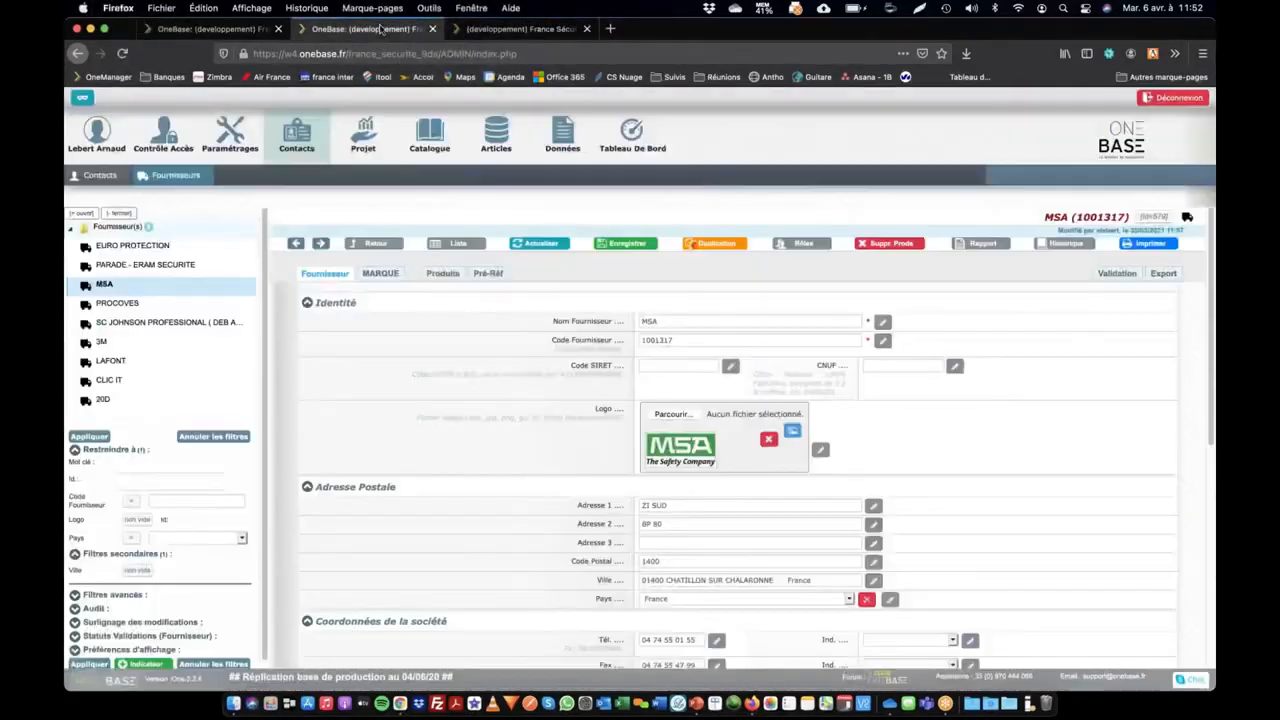
Switch to Chrome and open the AUBOUEIX supplier record under the test account to check its address fields
click(370, 28)
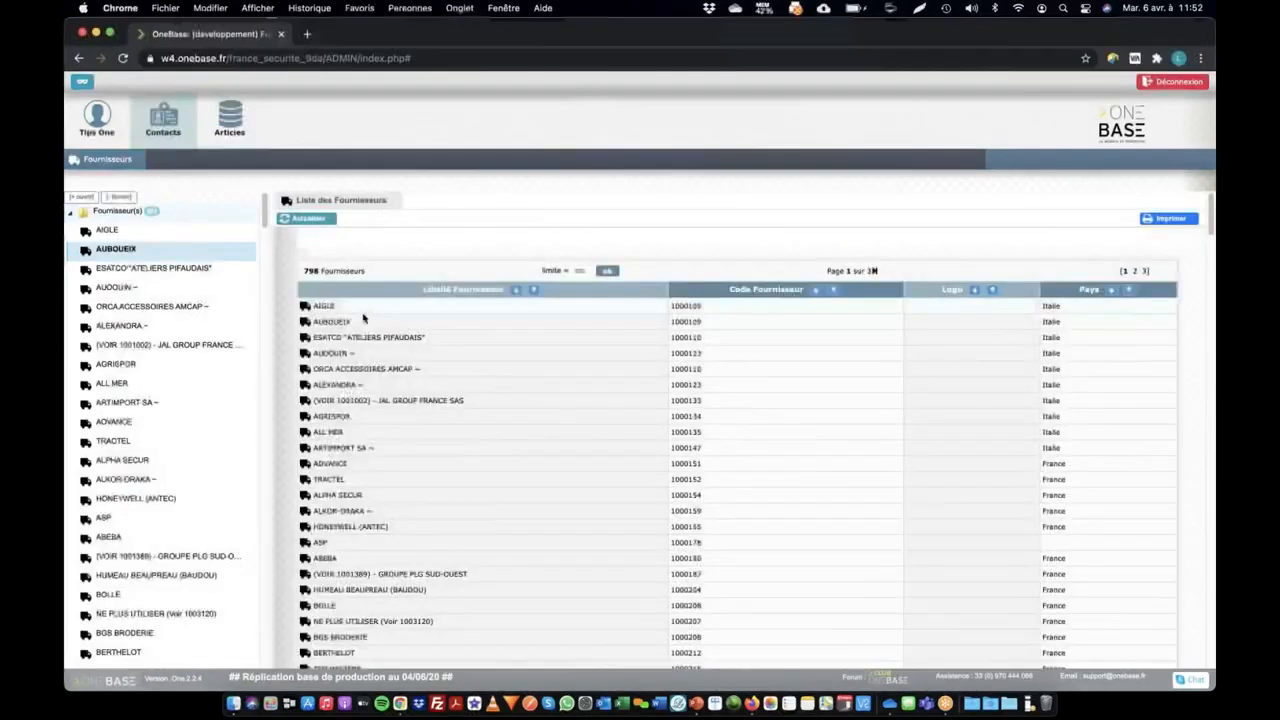
click(333, 322)
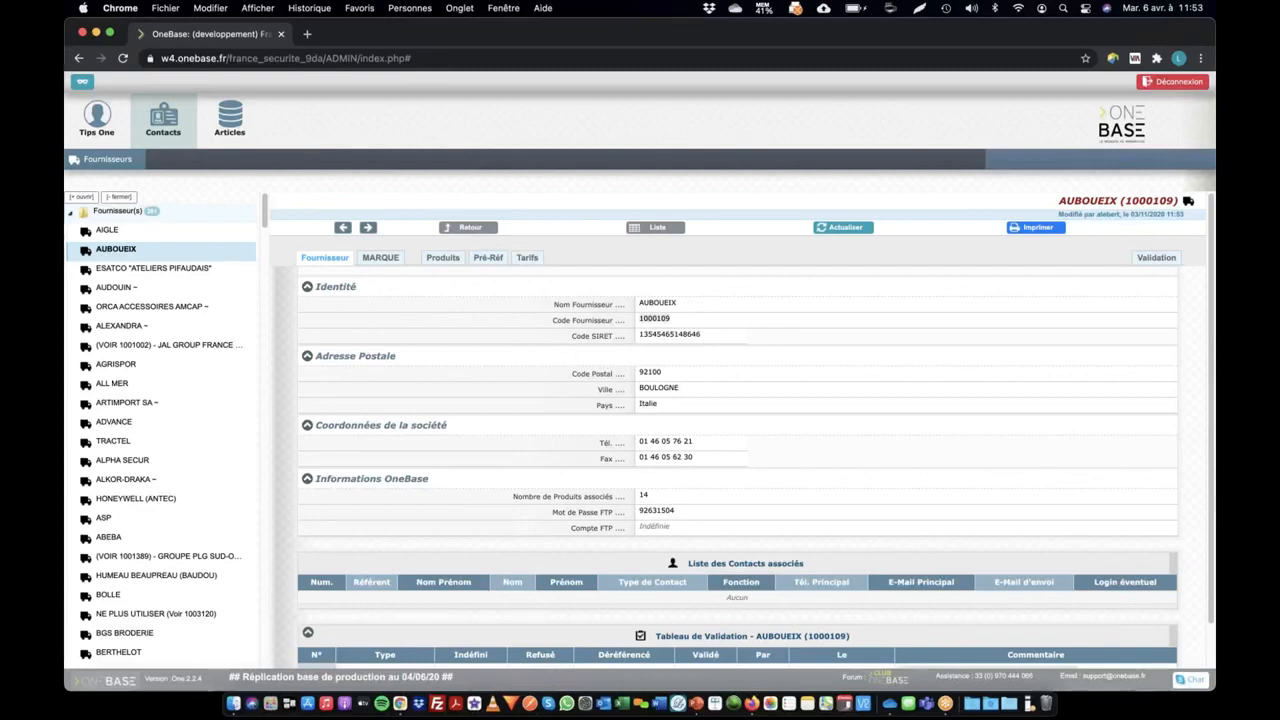
In Firefox, set the Test OneTips role's edition restrictions to Masqué for all, except Lecture Seule for Catalogue Edition 2013, and save
key(super+Tab)
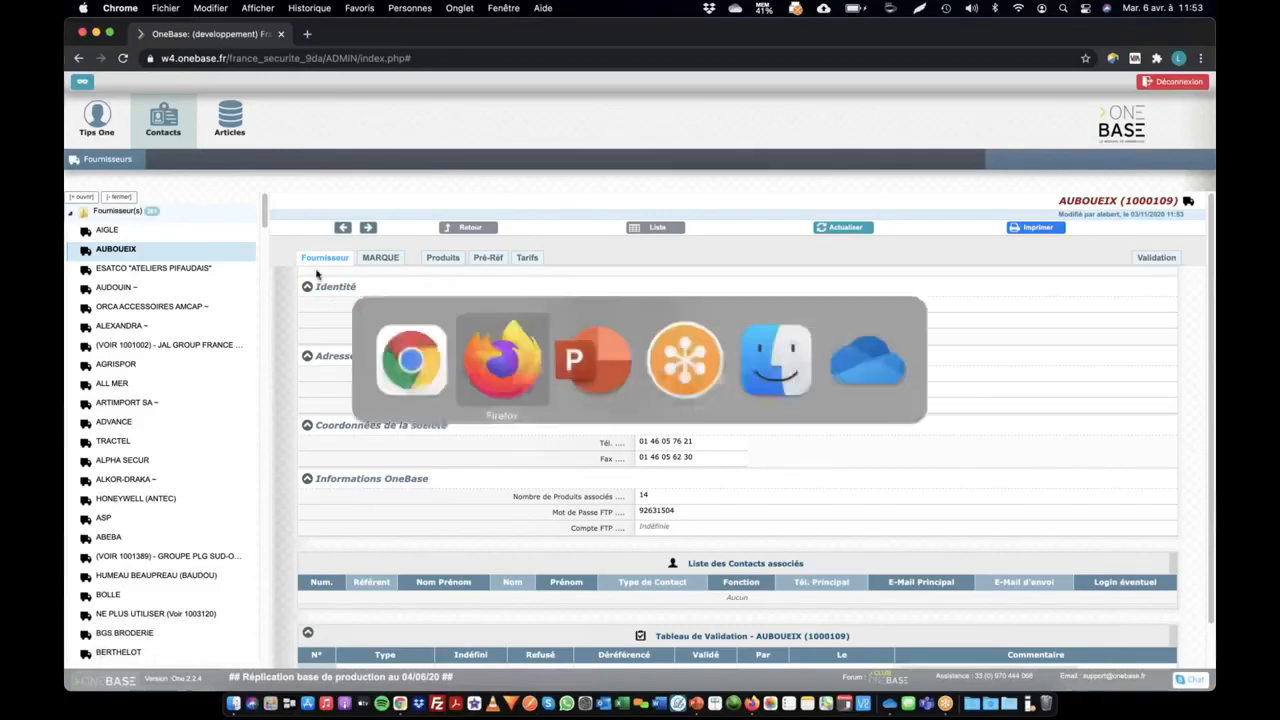
click(232, 30)
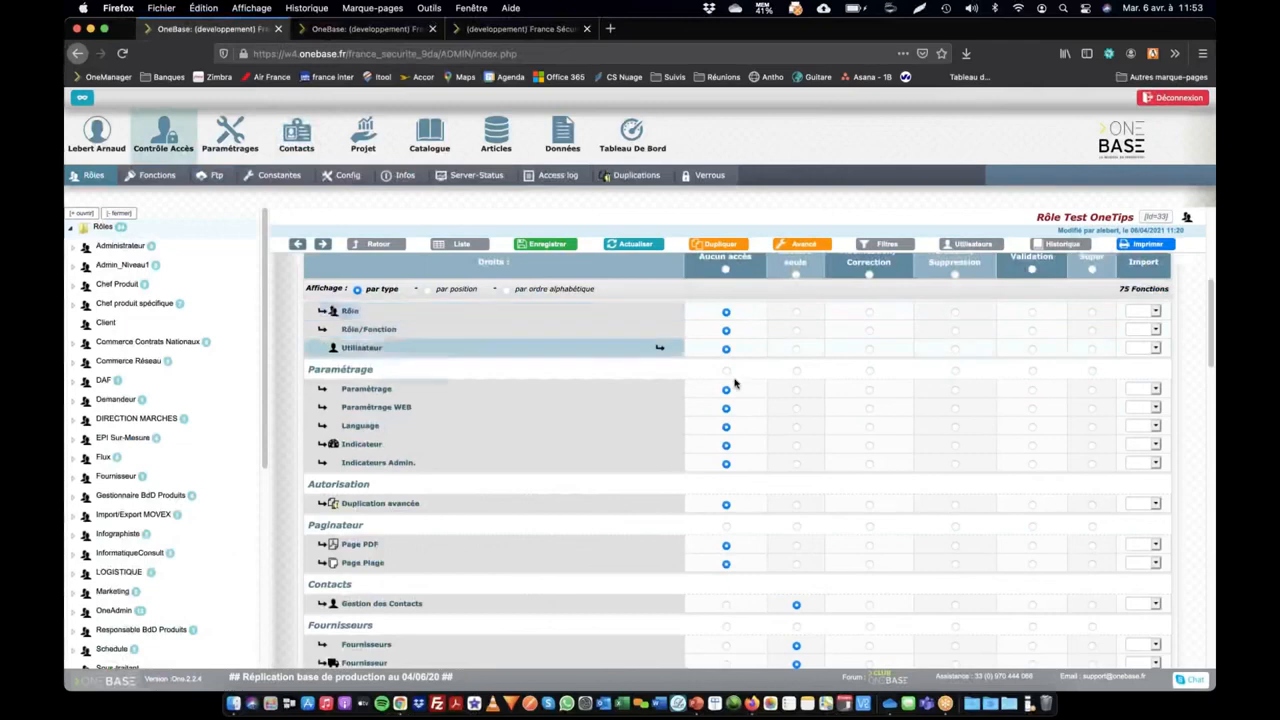
scroll(735, 383, up, 5)
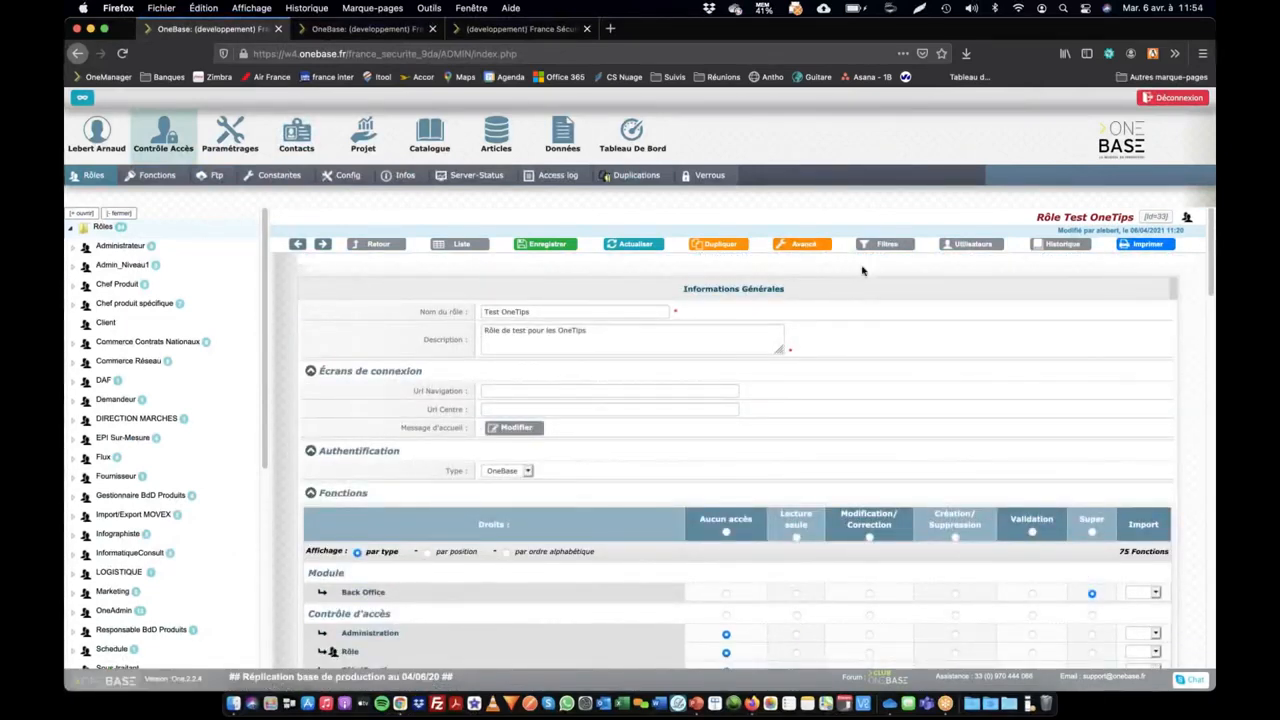
click(806, 246)
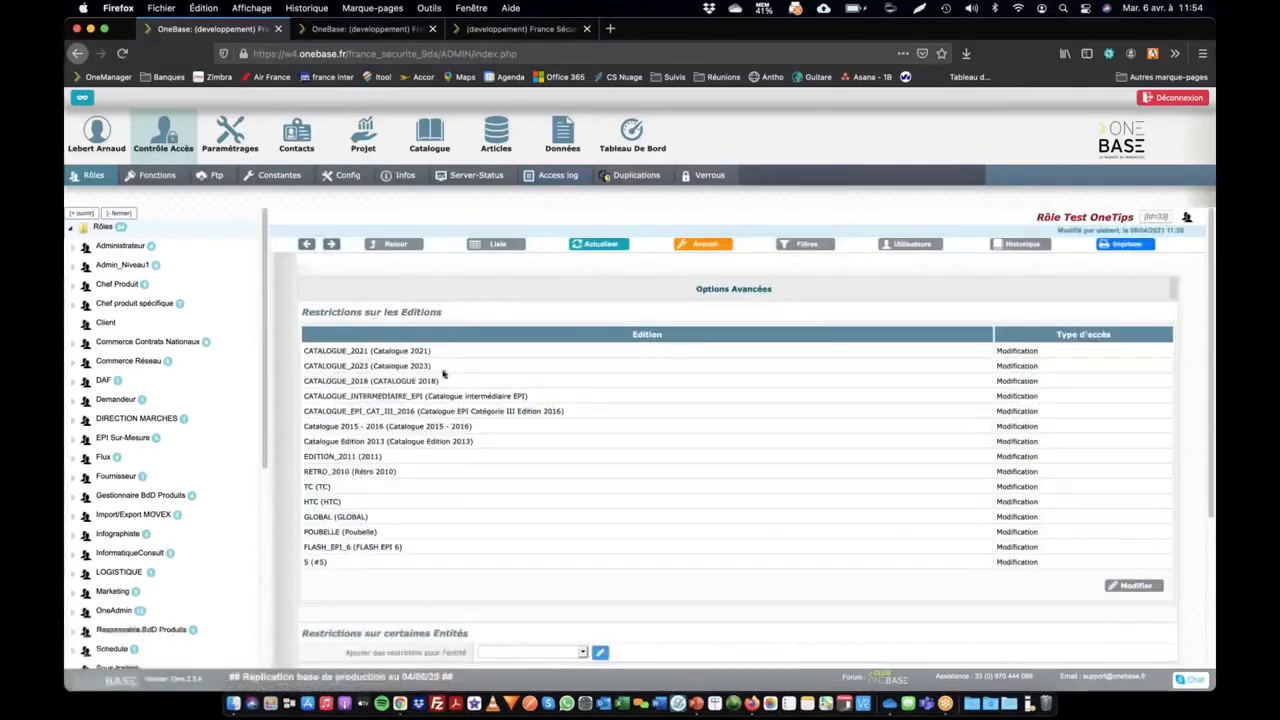
scroll(873, 464, down, 1)
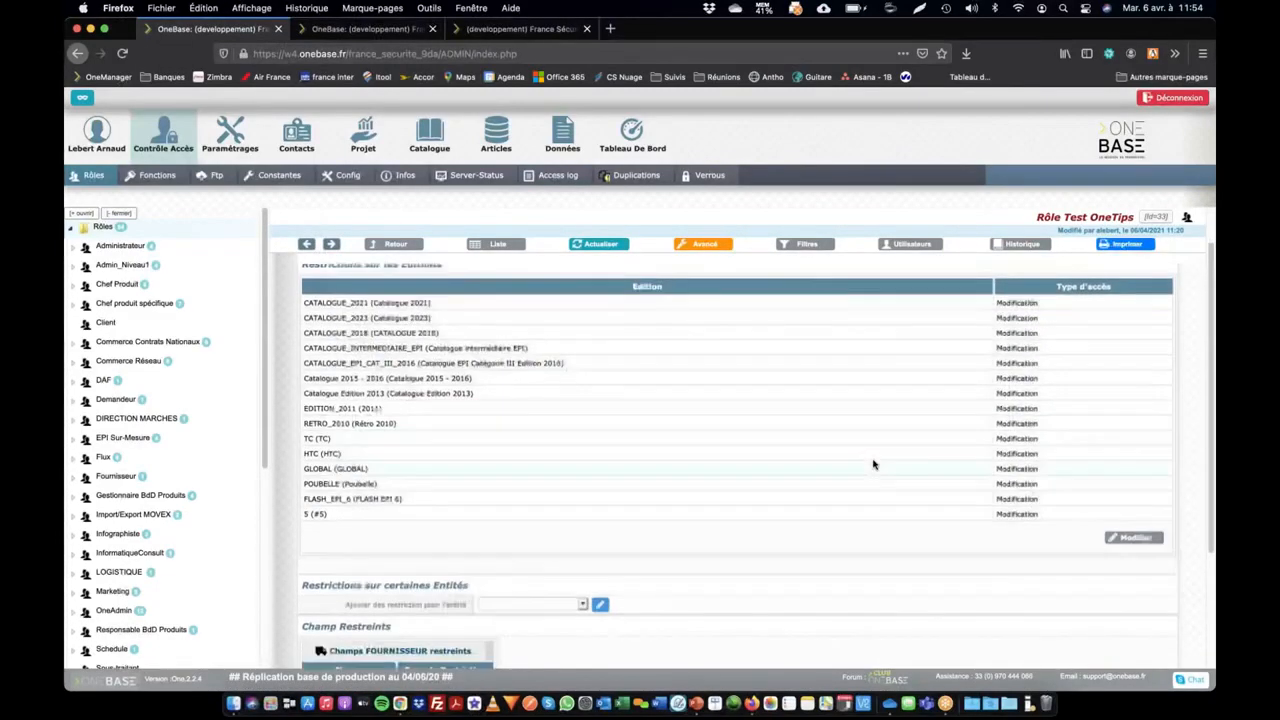
click(1121, 545)
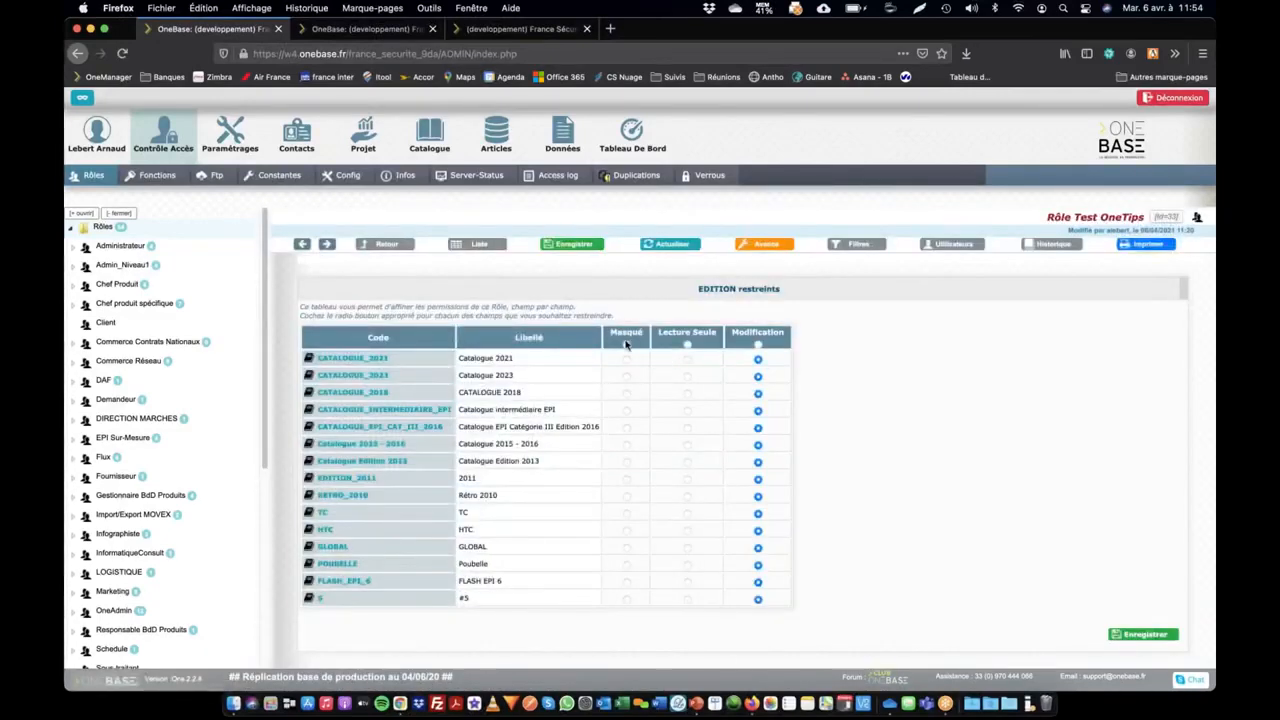
click(626, 344)
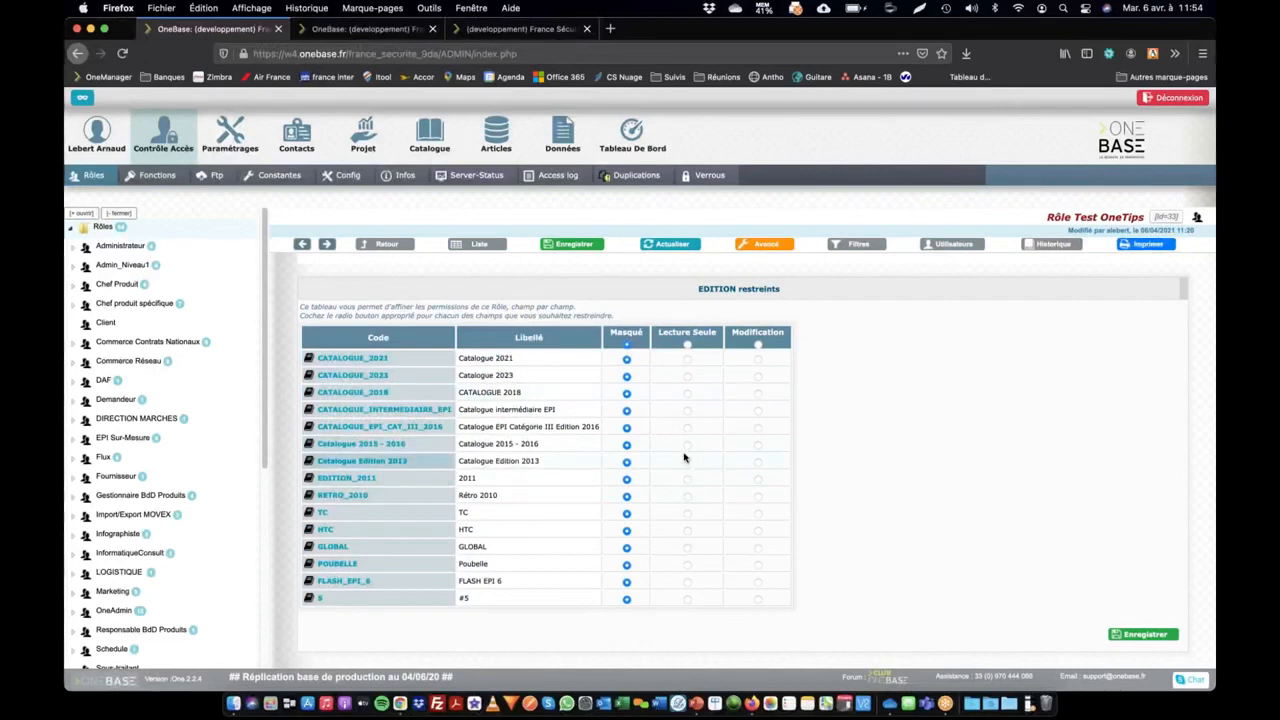
click(687, 463)
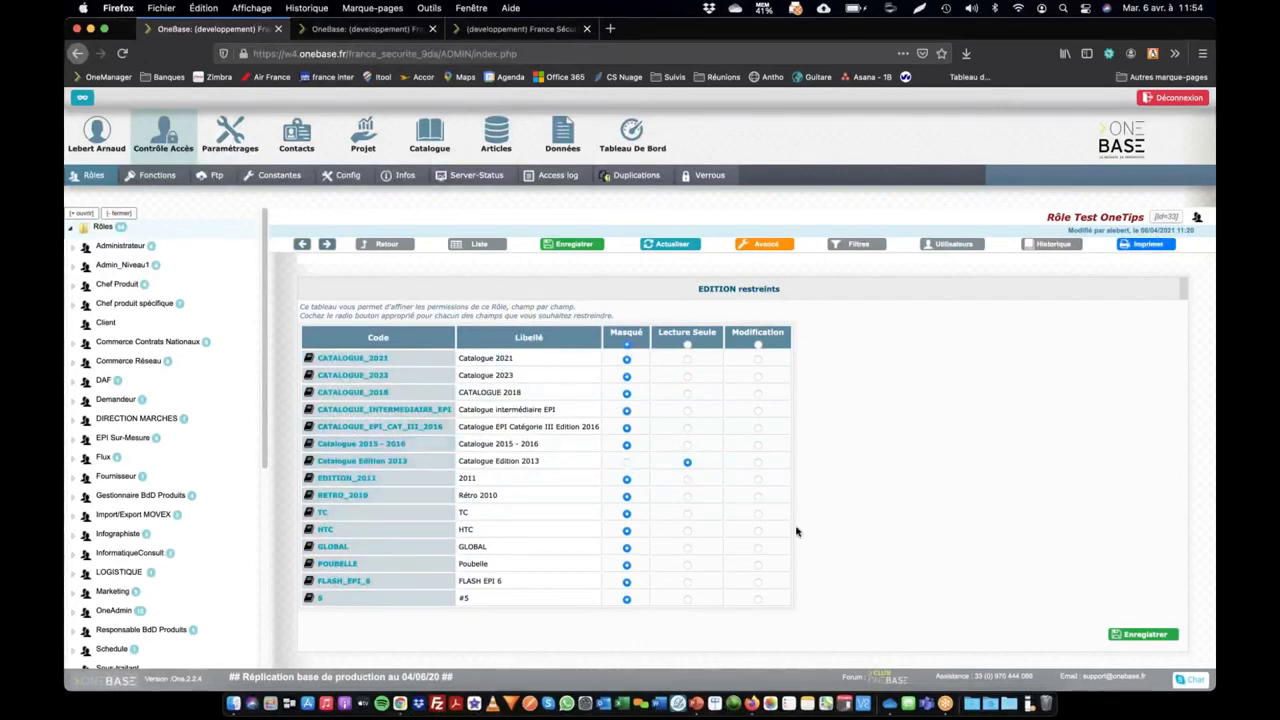
click(1140, 634)
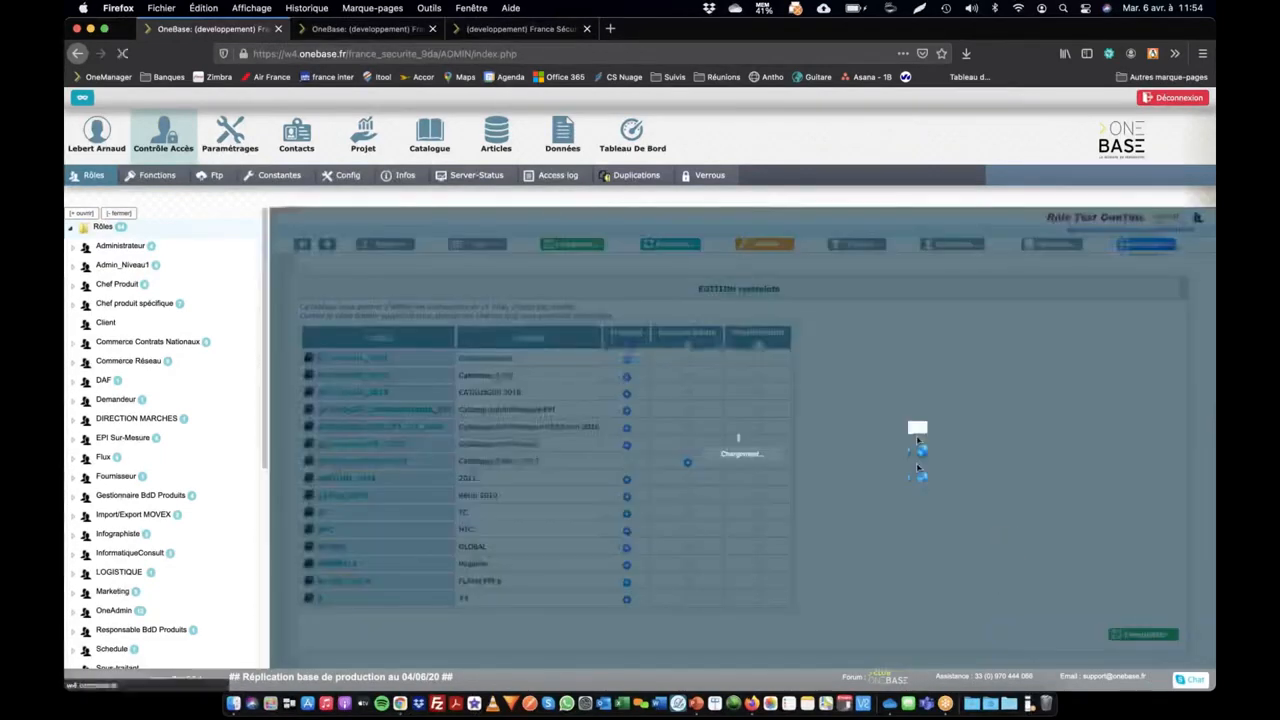
In the role's advanced options, restrict the supplier fields Adresse 2 and Adresse 3 to Masqué and save
click(765, 243)
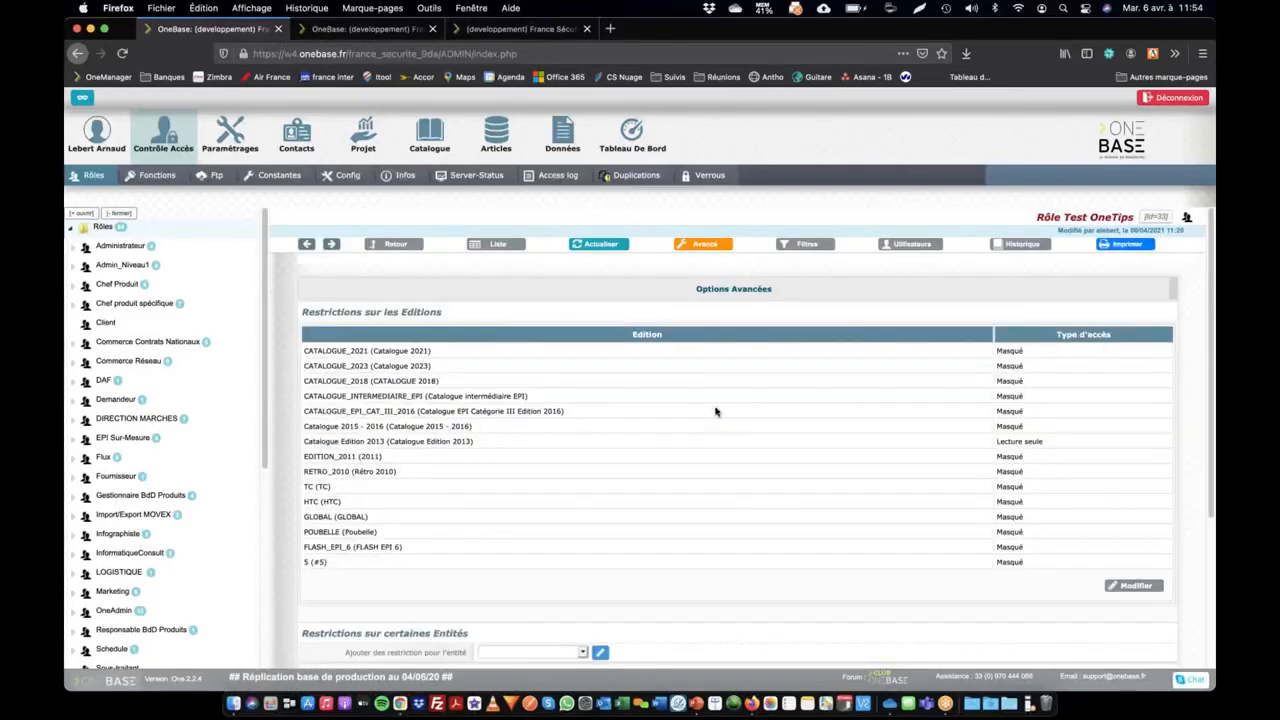
scroll(731, 437, down, 5)
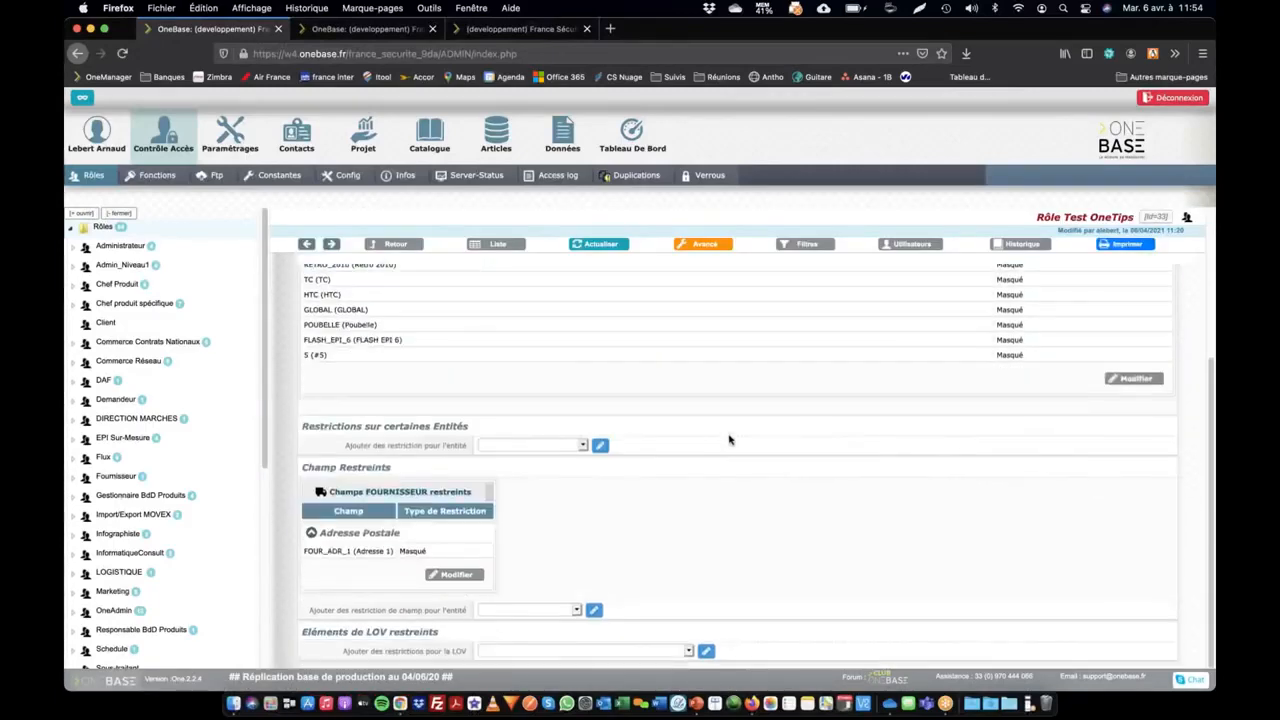
click(440, 576)
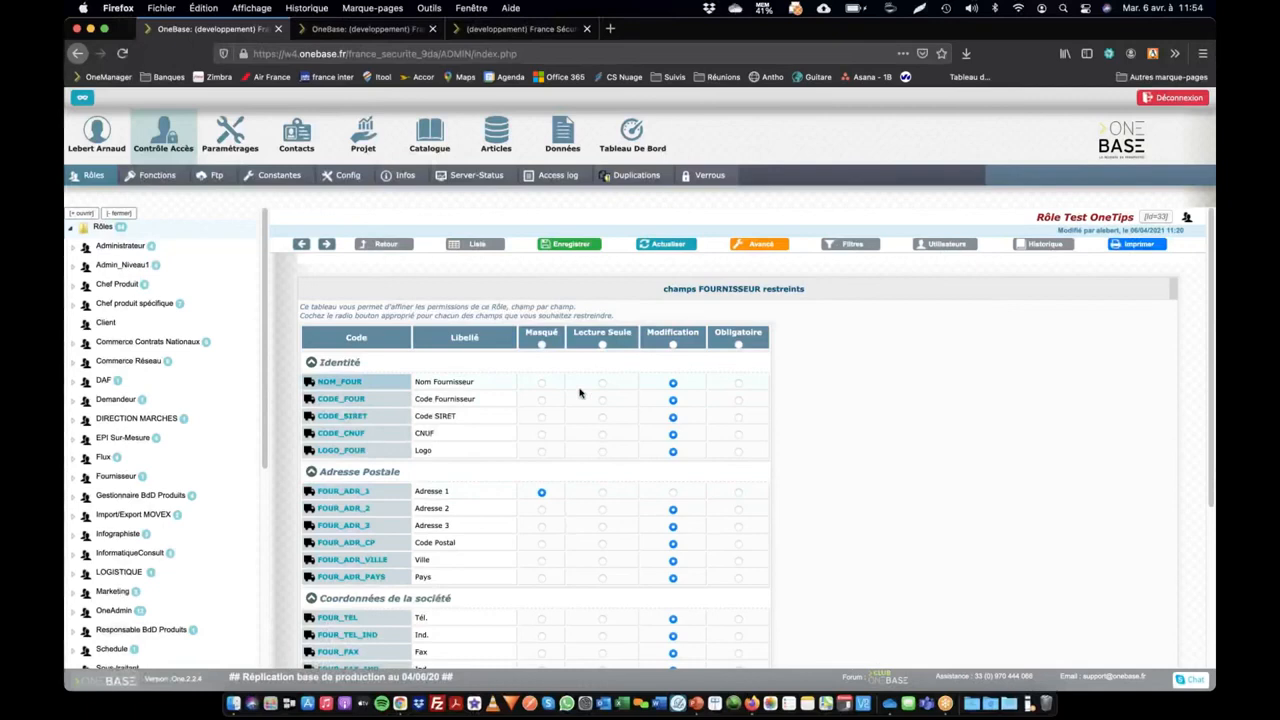
scroll(619, 377, down, 1)
scroll(618, 375, down, 3)
scroll(617, 374, up, 4)
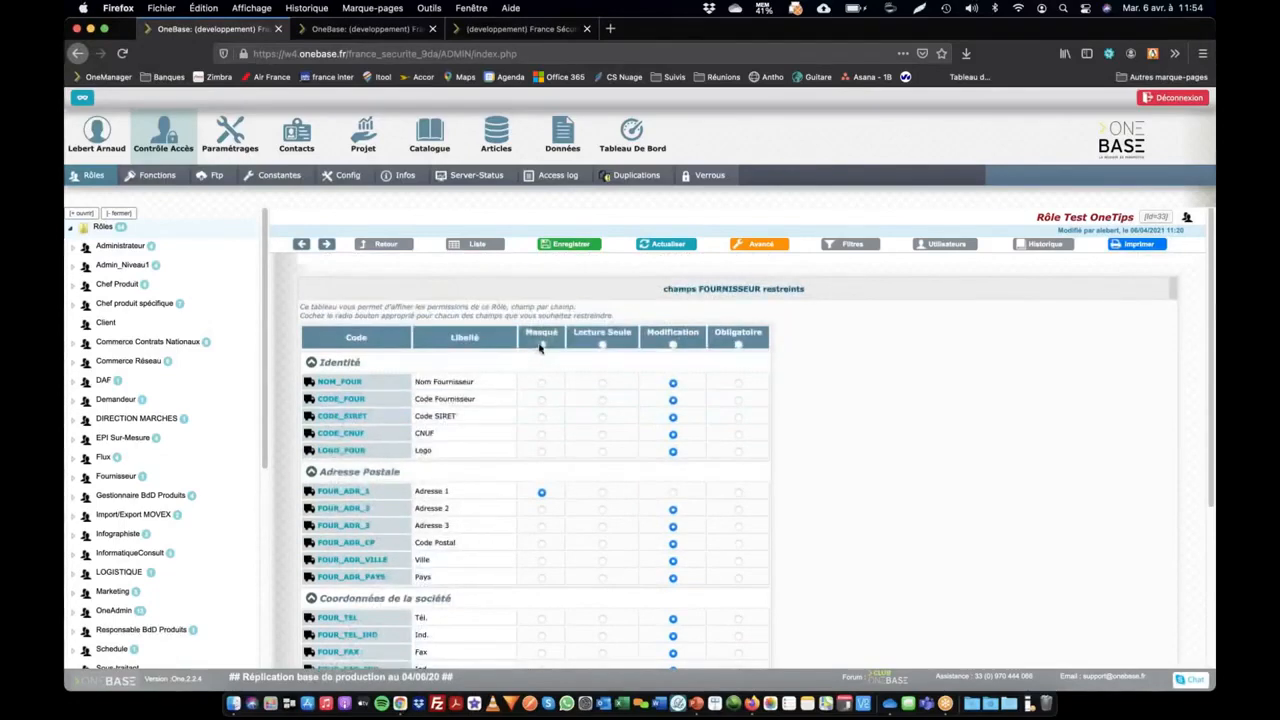
click(542, 509)
click(542, 526)
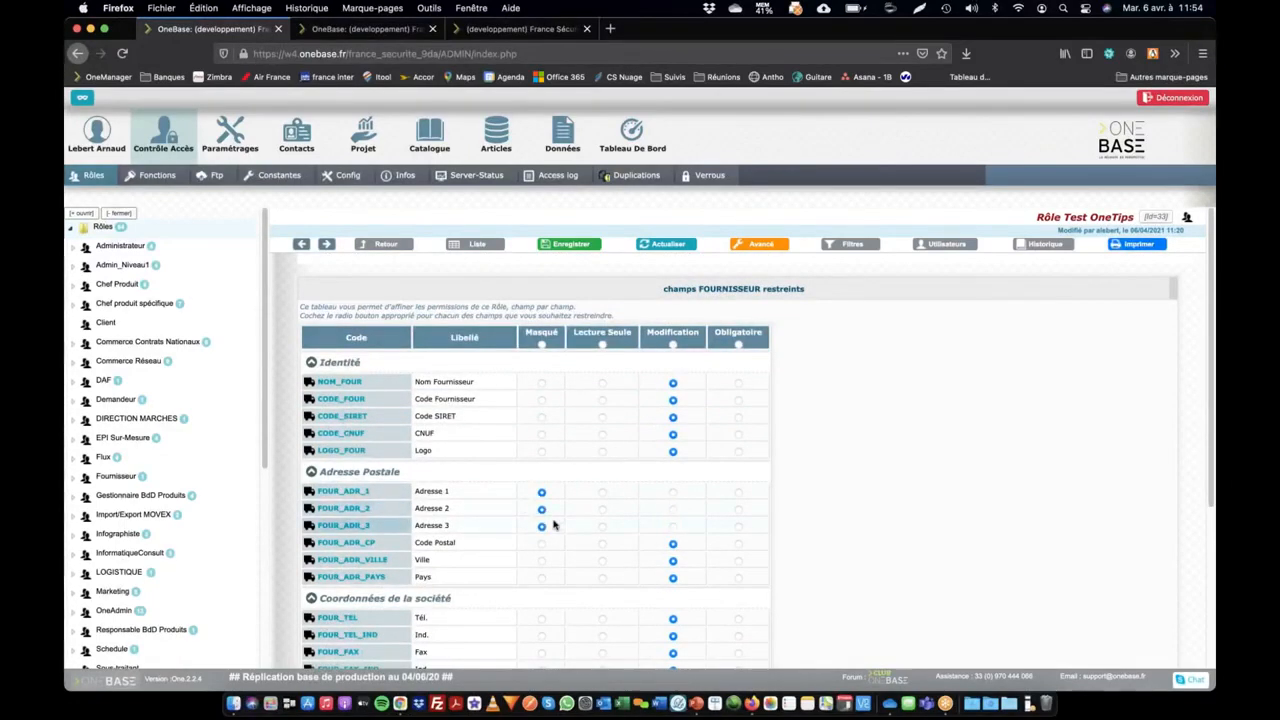
right_click(611, 543)
click(616, 559)
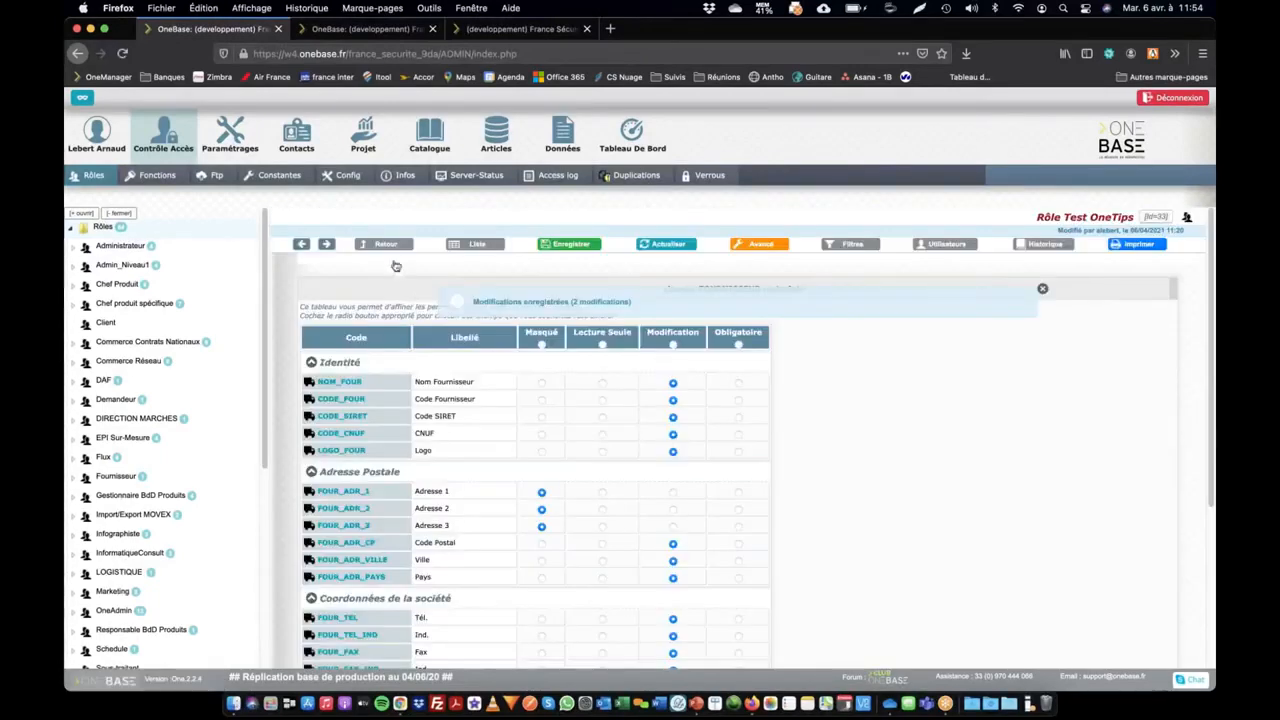
Return to the Test OneTips role's advanced options and open the restrictions on certain entities for Fournisseur
click(386, 245)
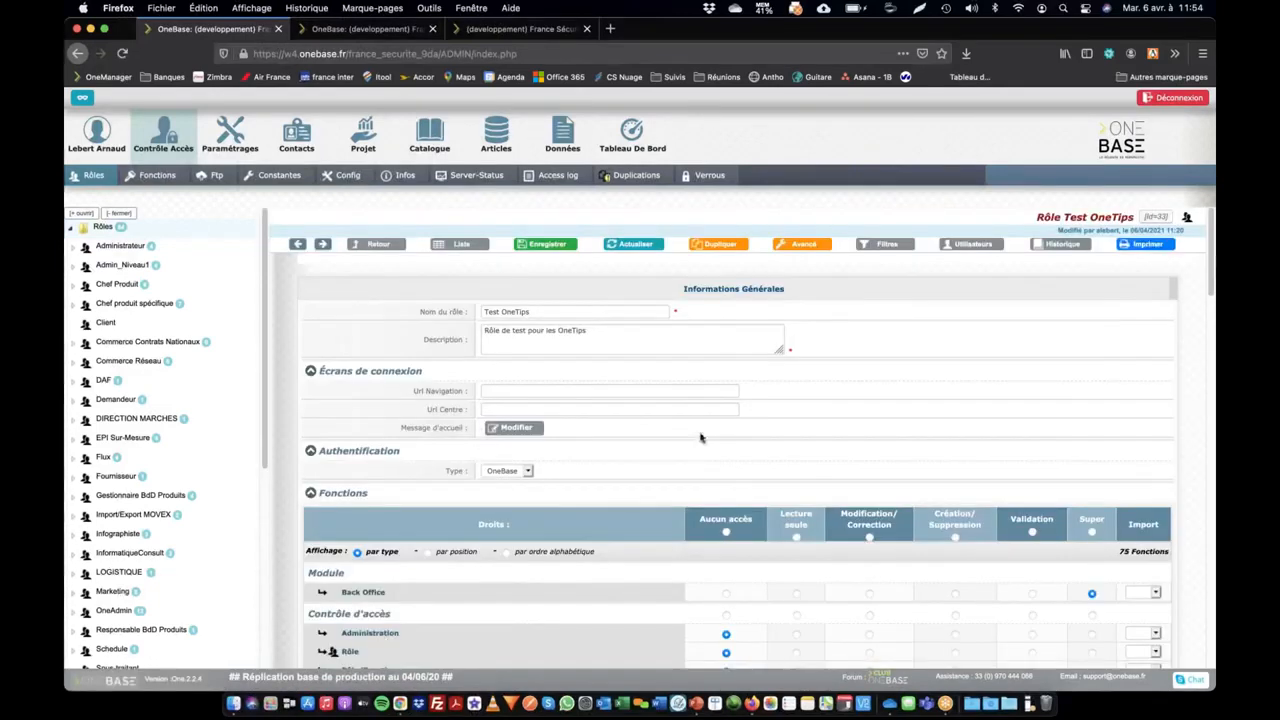
click(803, 247)
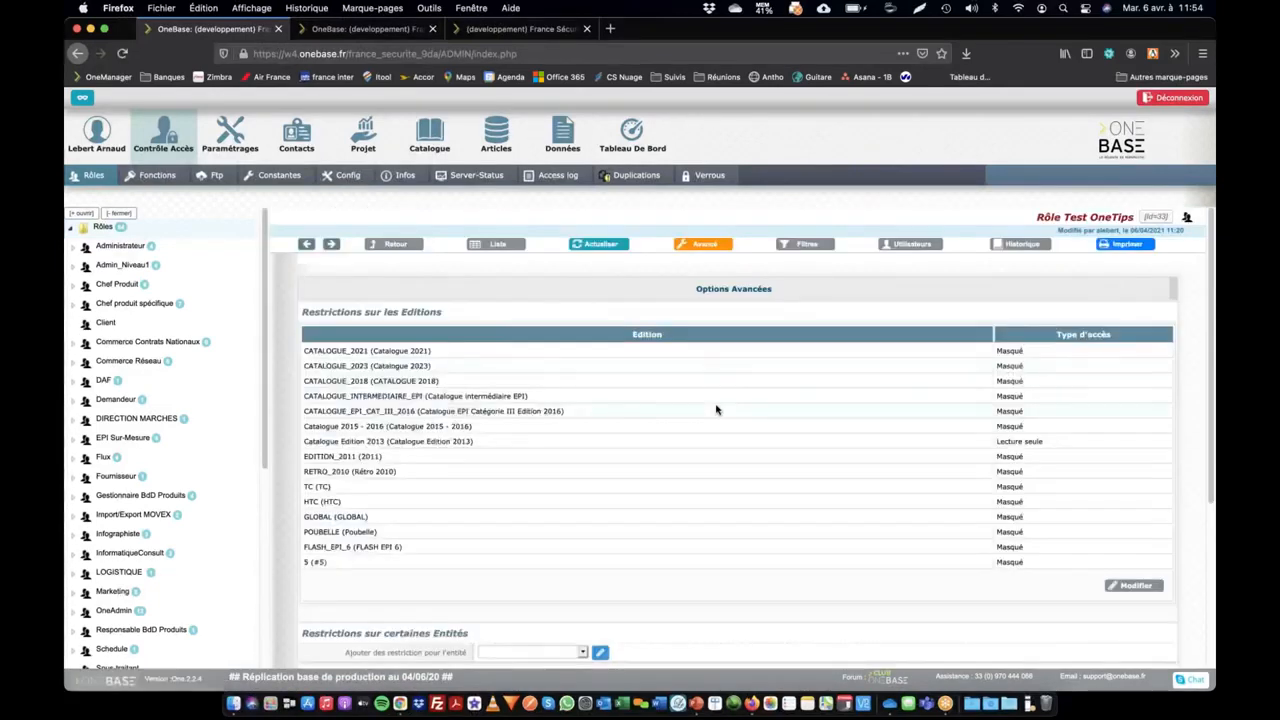
scroll(716, 409, down, 5)
click(525, 418)
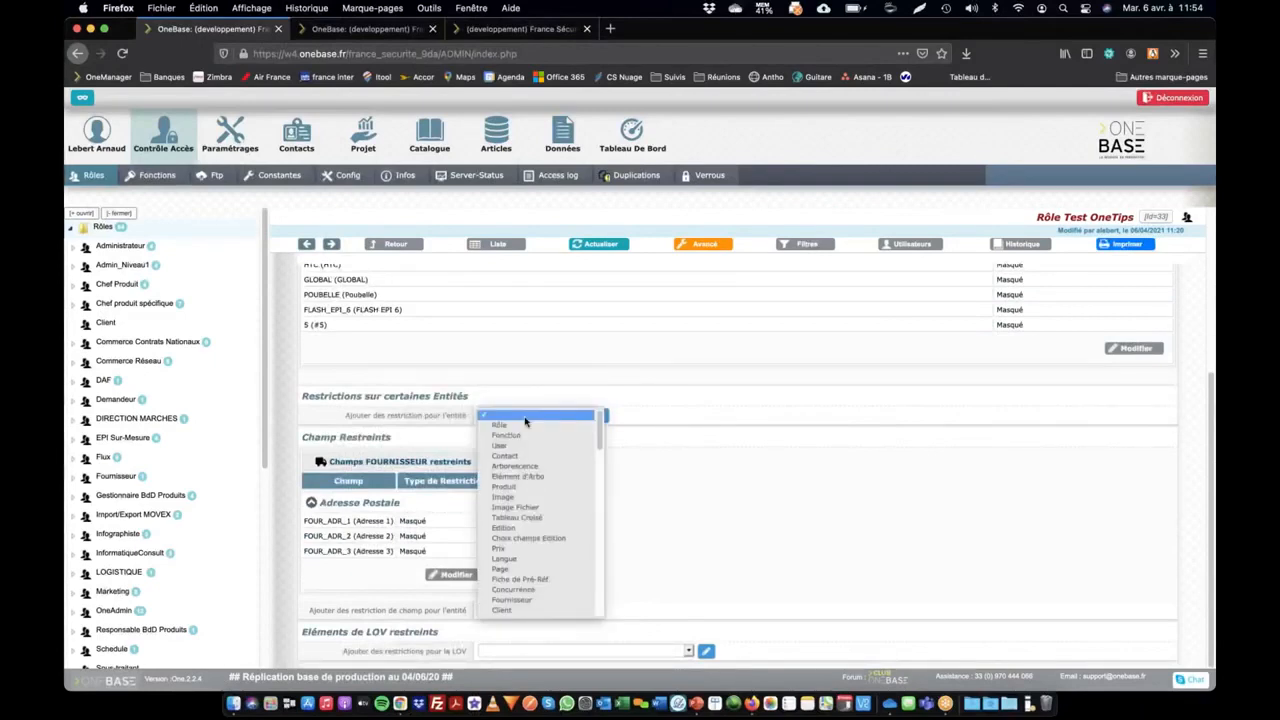
key(f)
key(f)
key(f)
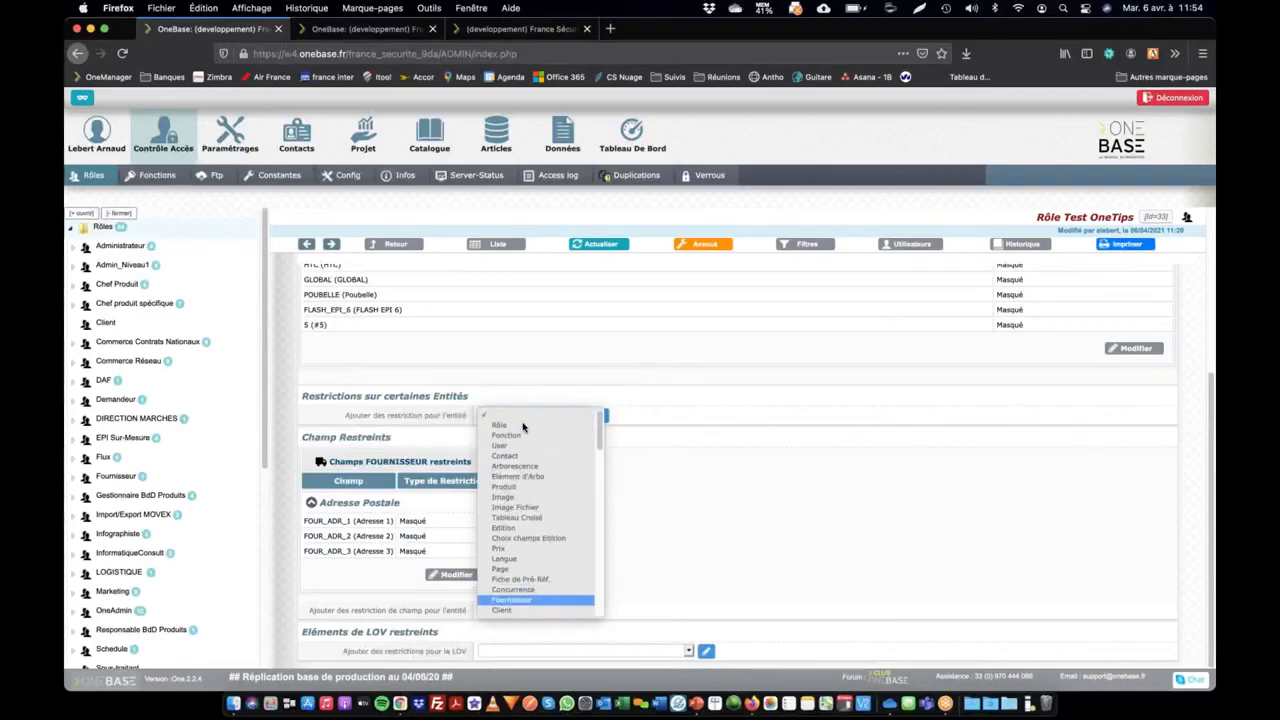
click(512, 601)
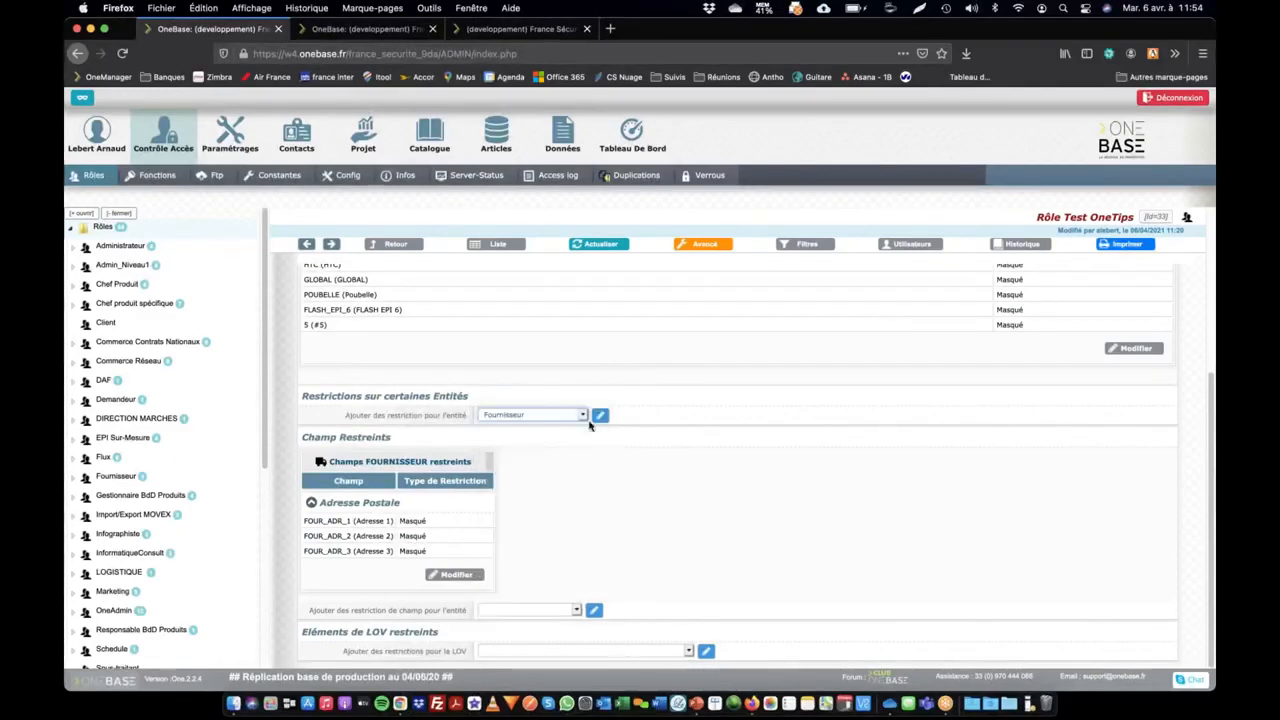
click(602, 415)
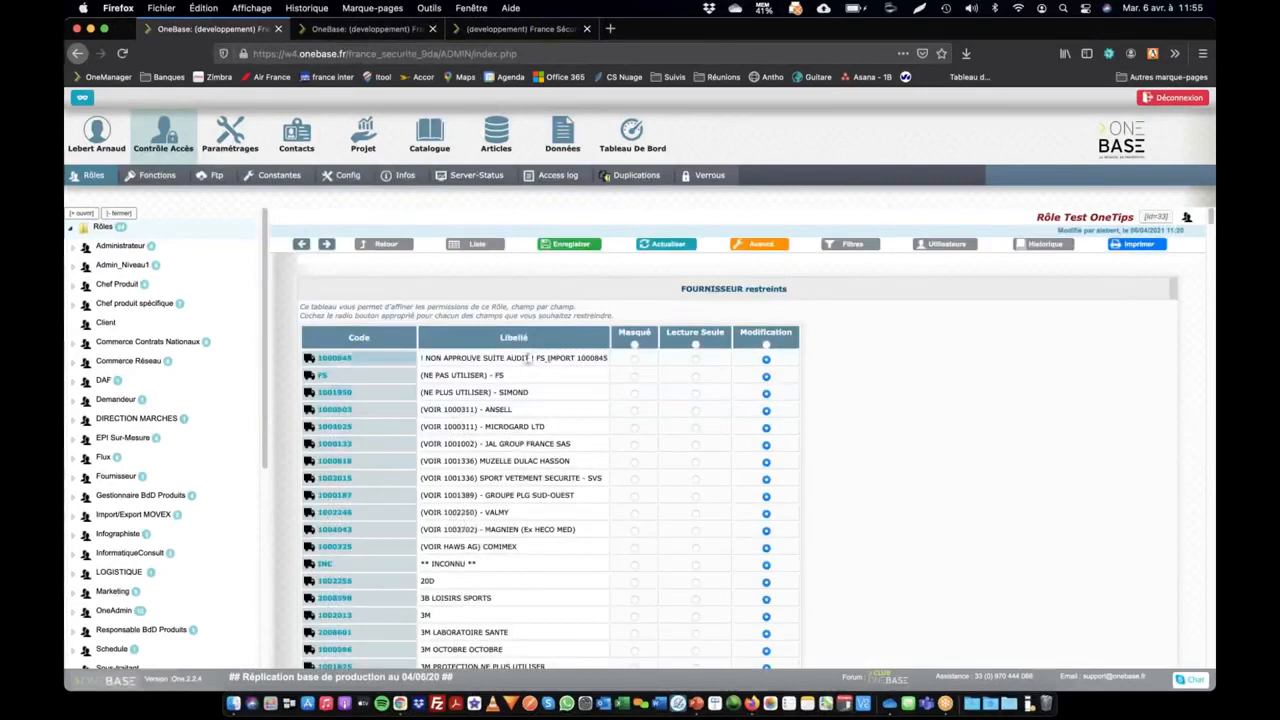
Set all suppliers to Masqué except 3M, 3M LABORATOIRE SANTE, 3M OCTOBRE OCTOBRE, 7SOLUTIONS B.V., AB EQUIPEMENT, AB SOLUTIONS and ABEBA at Modification, and save
click(634, 345)
scroll(705, 472, down, 3)
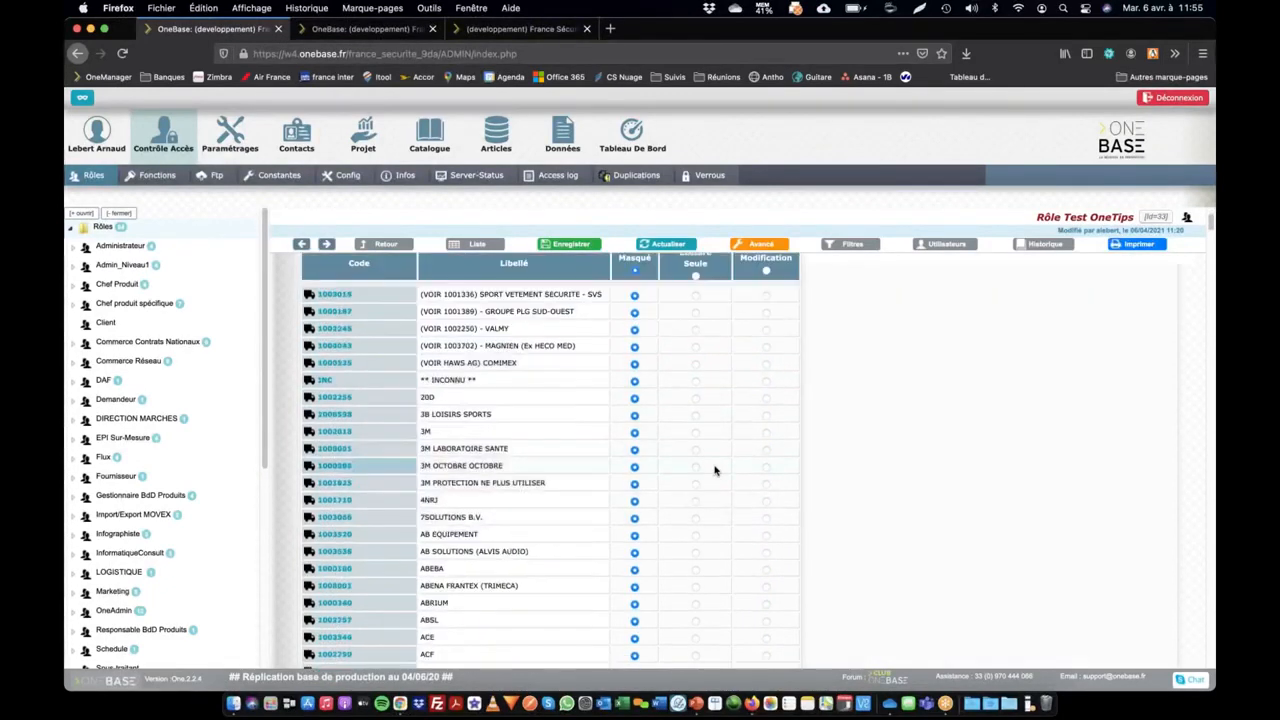
click(766, 432)
click(766, 449)
click(766, 466)
click(766, 517)
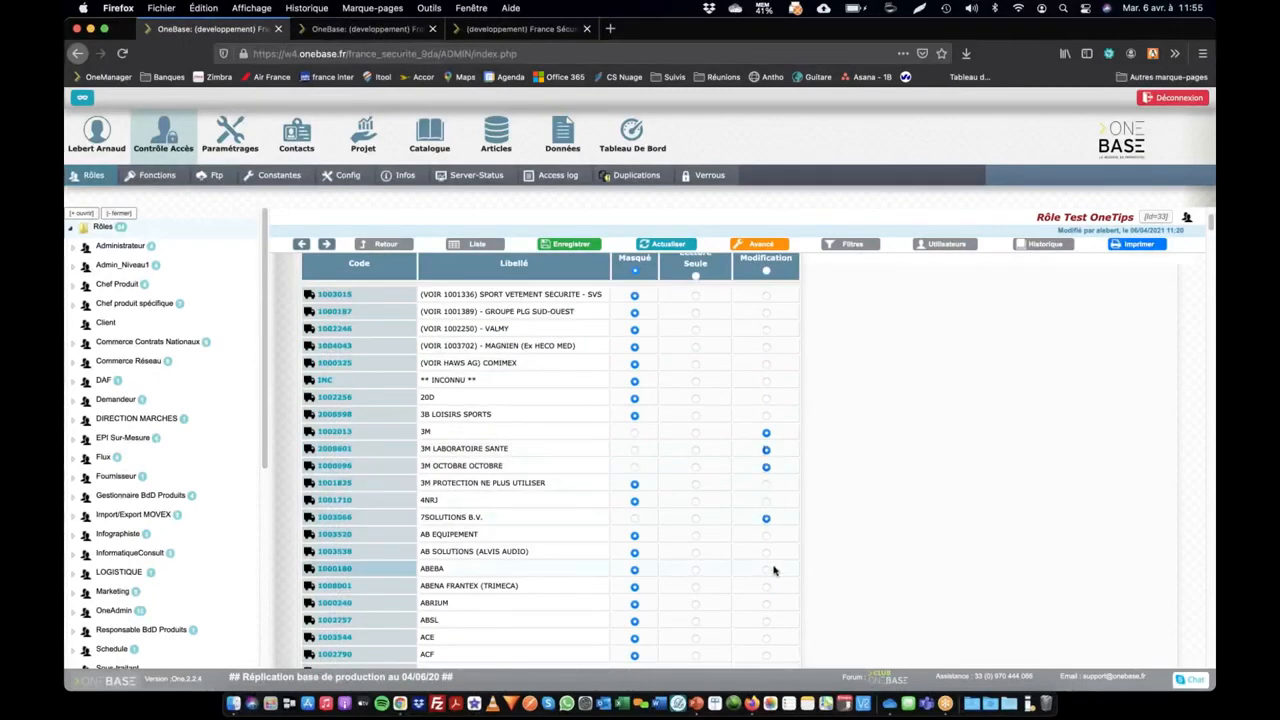
click(766, 569)
click(766, 551)
click(766, 535)
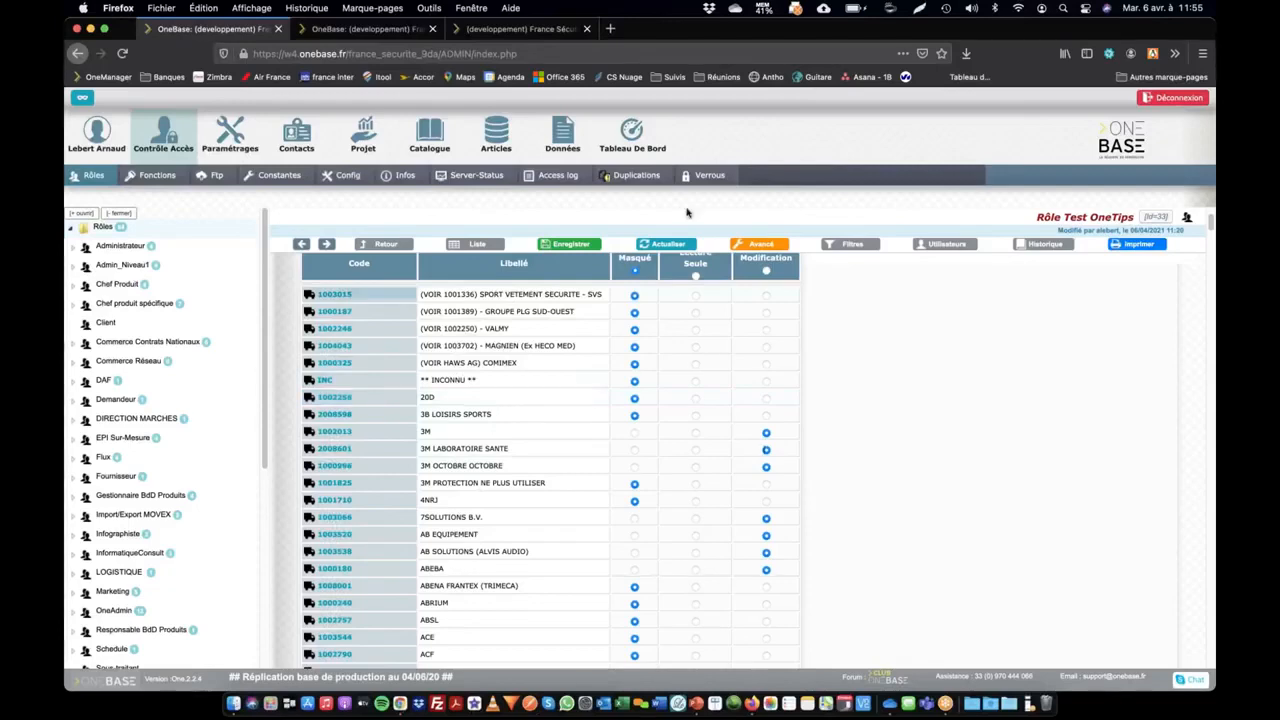
click(568, 244)
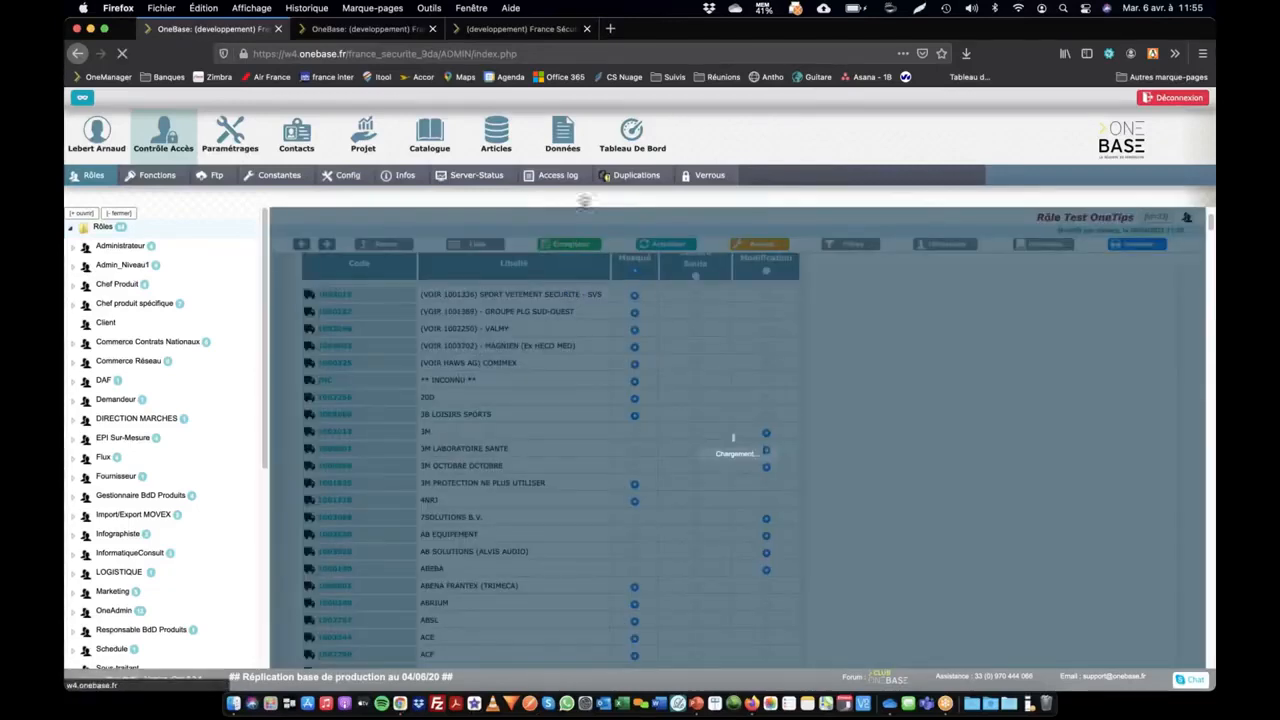
Switch to Chrome, reload the supplier list under the test account and open the 3M OCTOBRE OCTOBRE record
key(super+Tab)
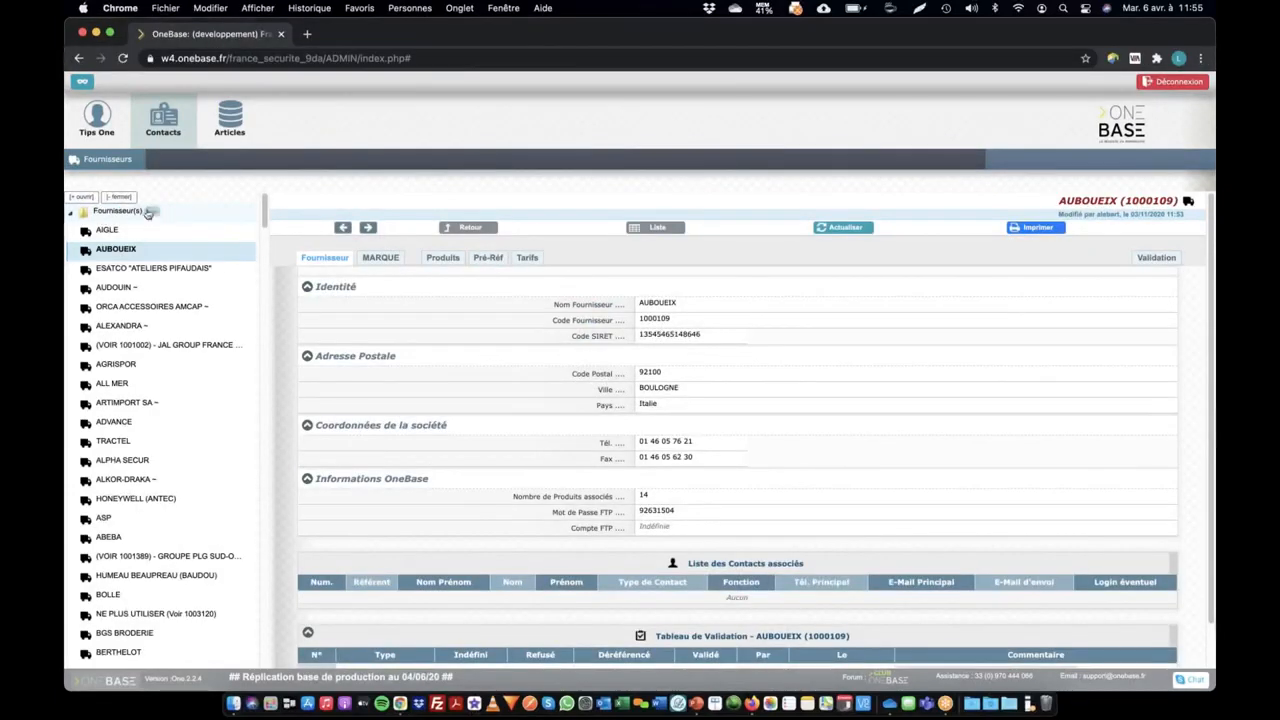
click(118, 163)
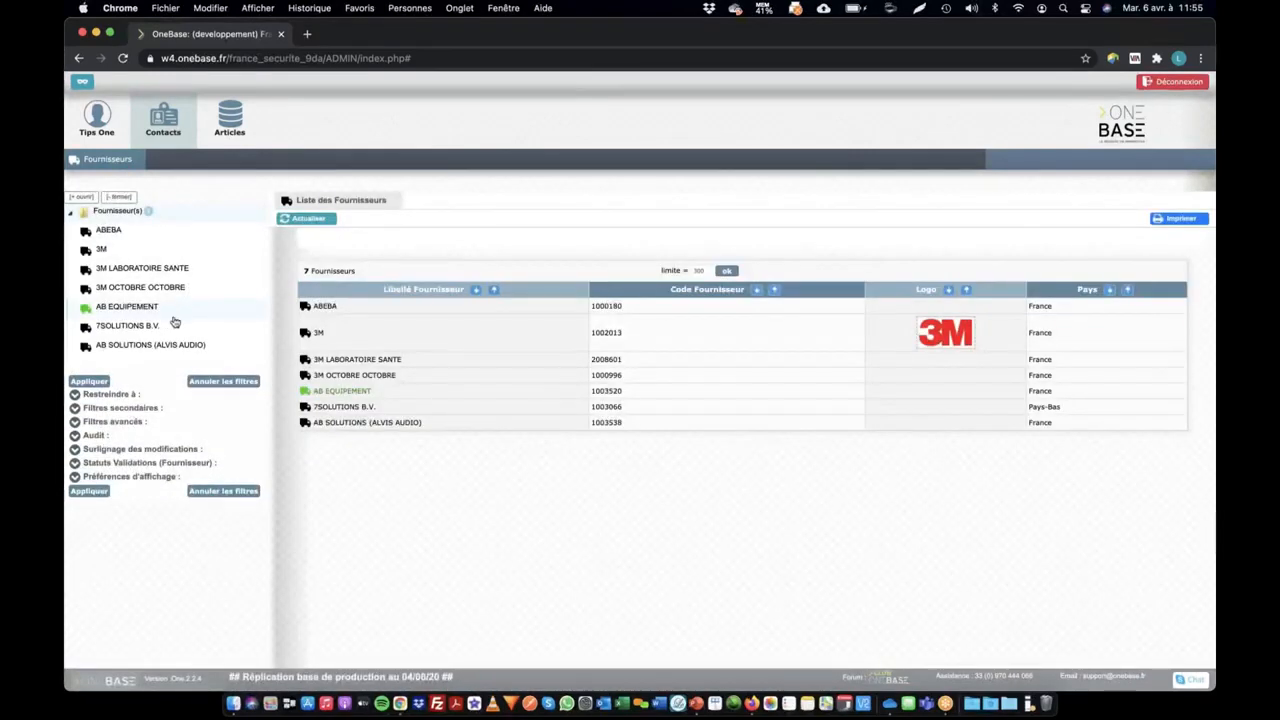
click(362, 375)
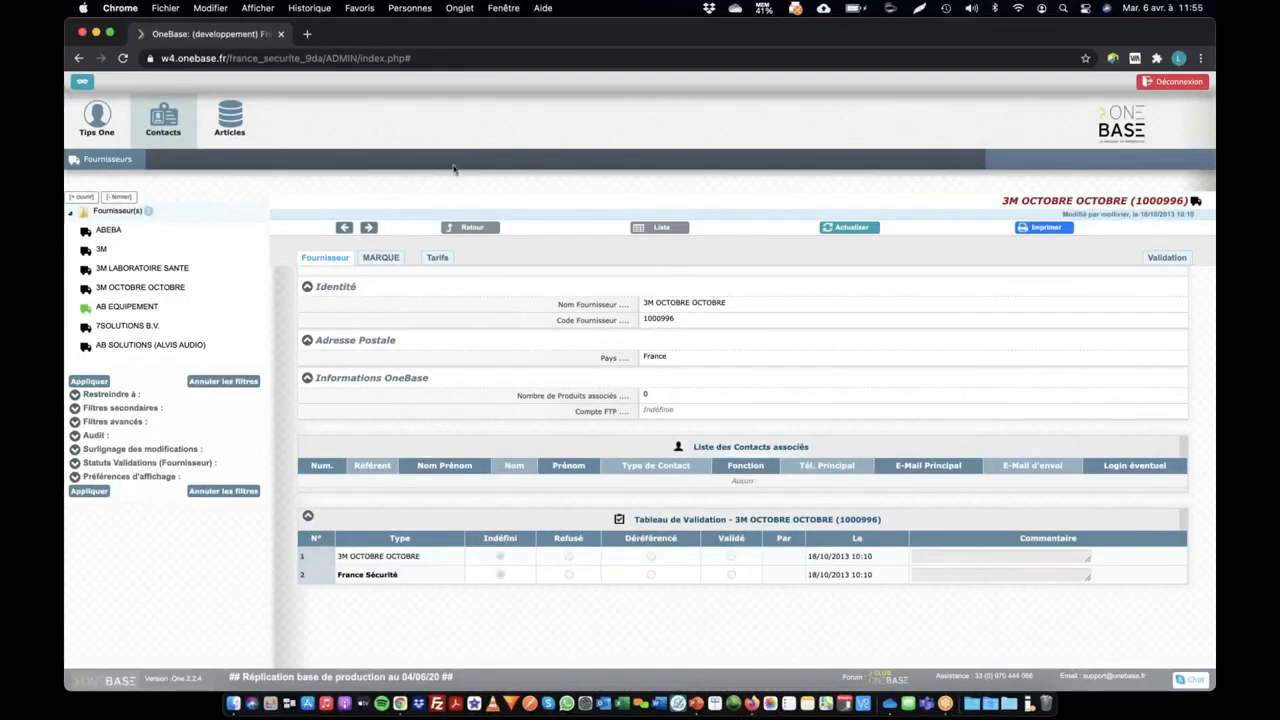
In Firefox, copy the FOURNISSEURS menu filters into the Test OneTips role's filters, save, and mark filterdate as Obligatoire
key(super+Tab)
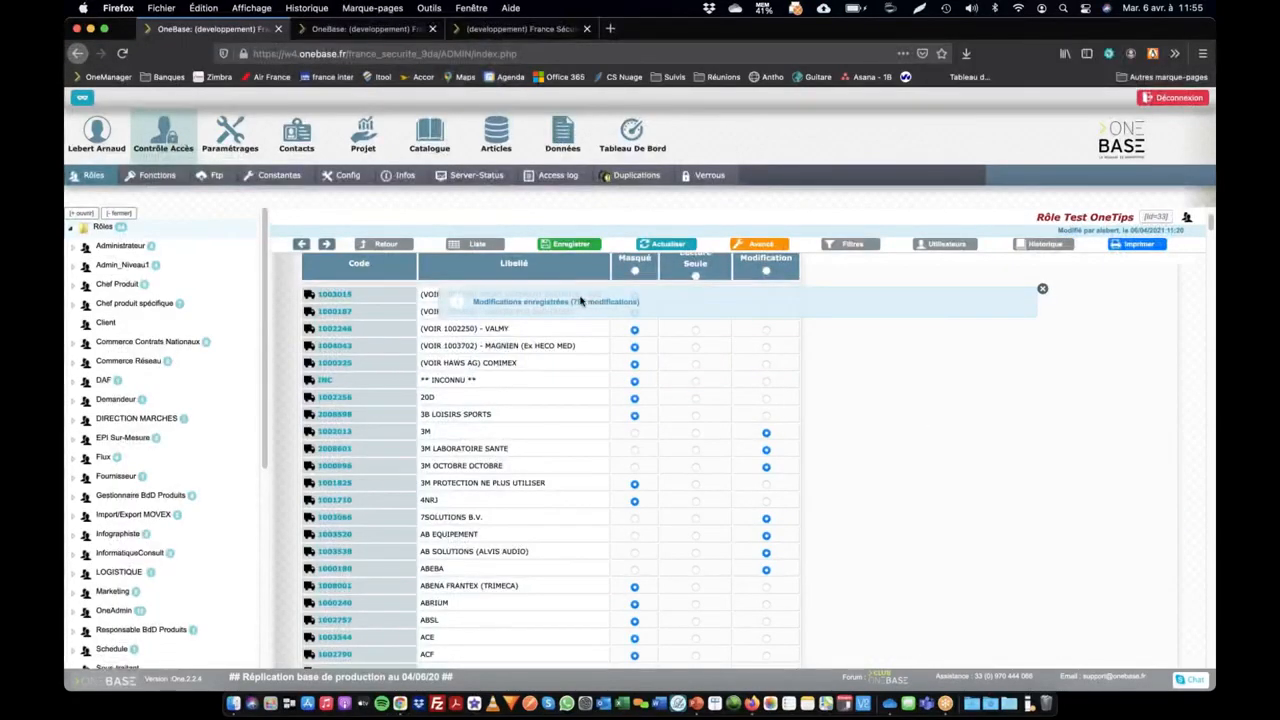
click(390, 249)
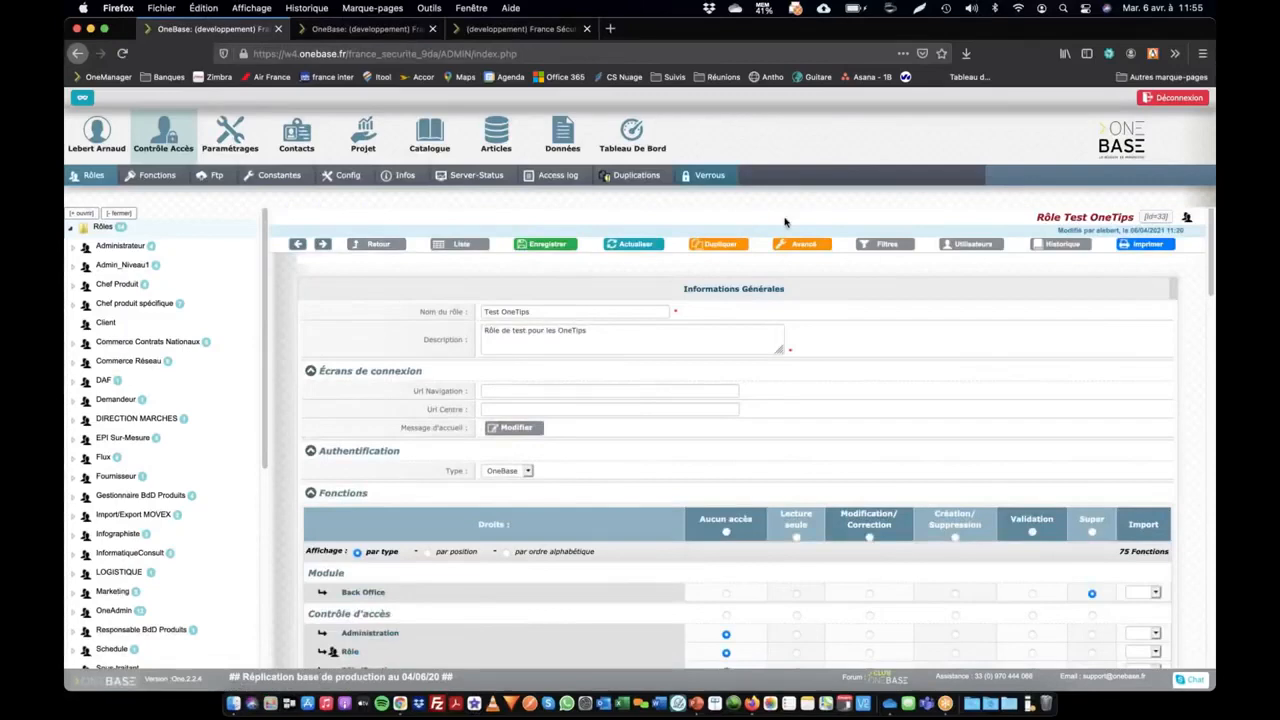
click(905, 245)
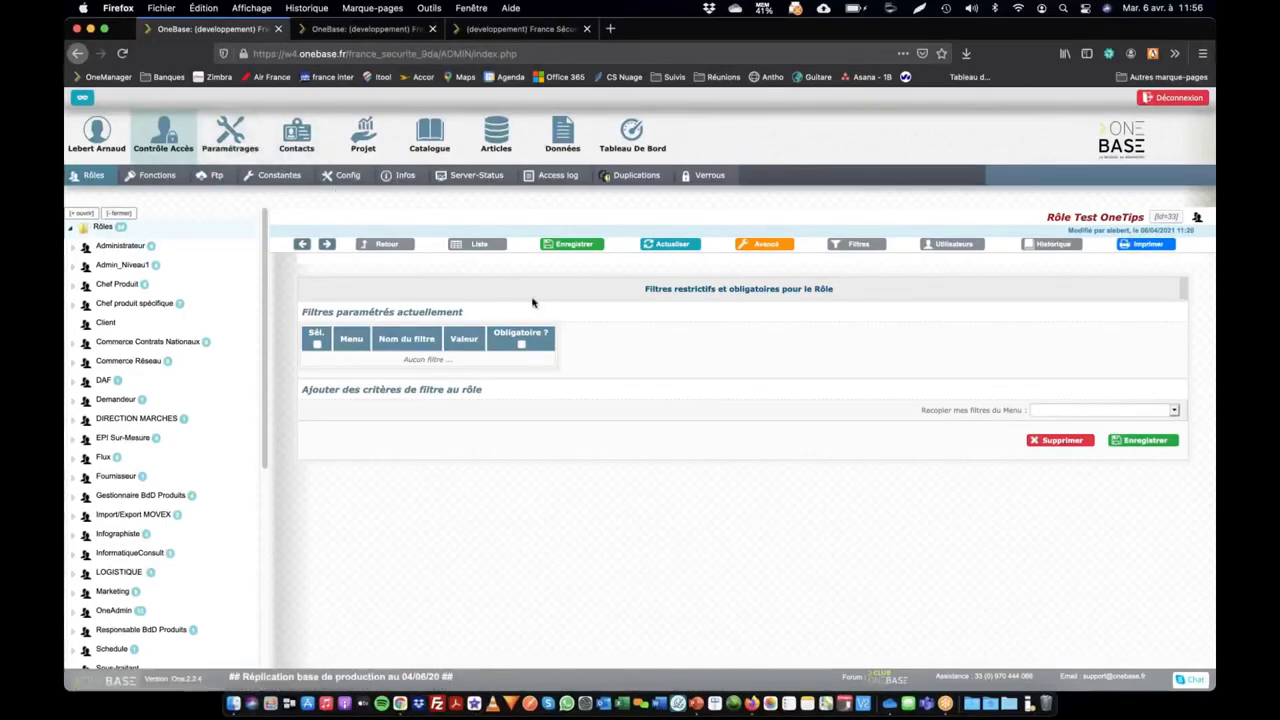
click(1101, 414)
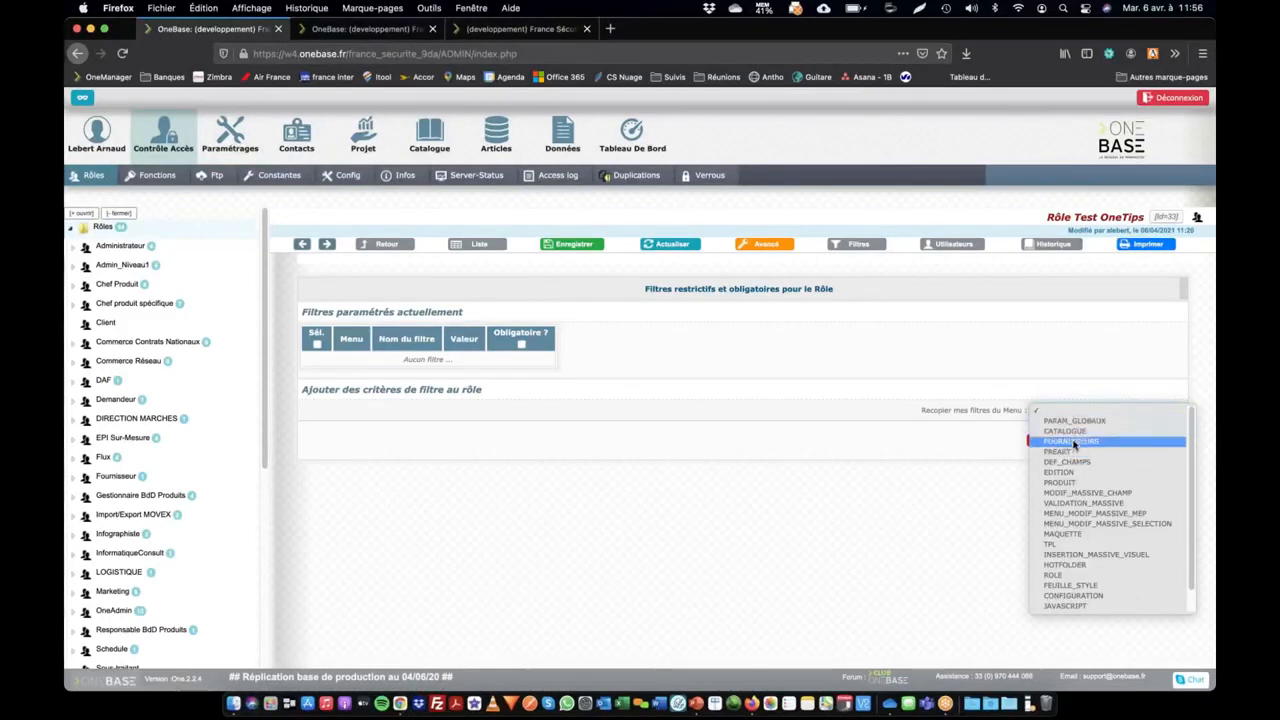
click(1075, 444)
click(1141, 441)
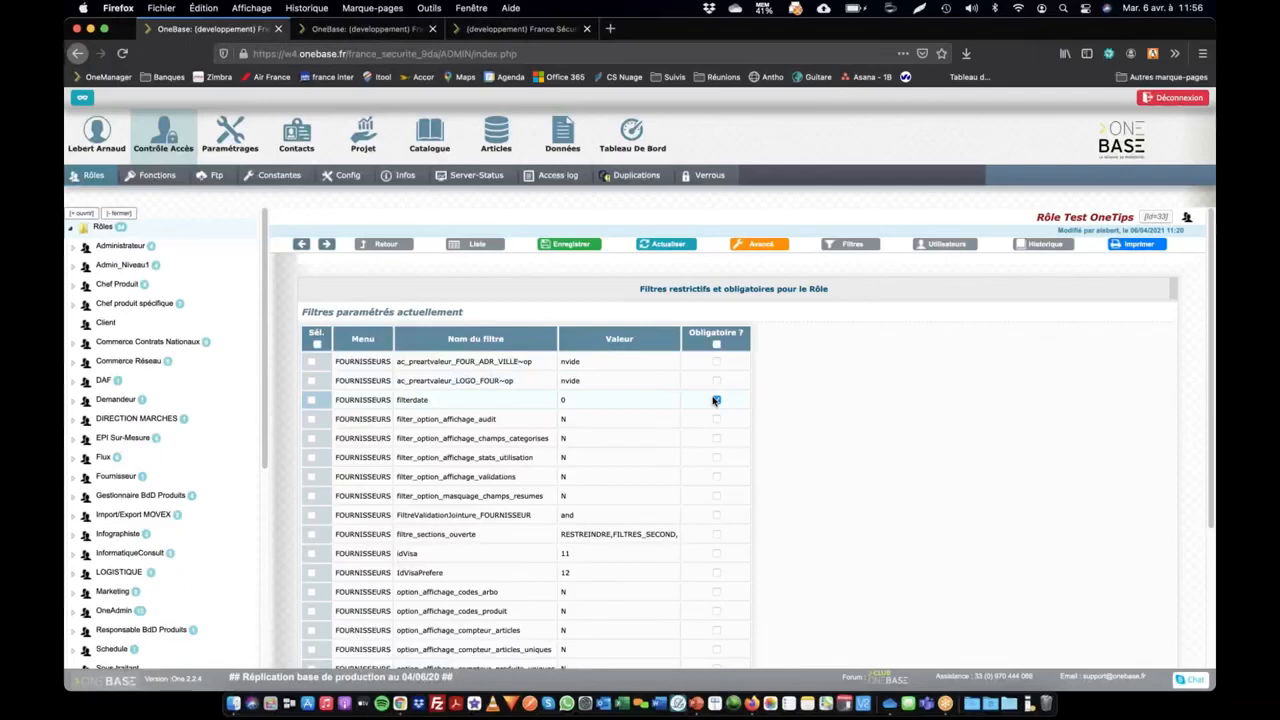
click(716, 400)
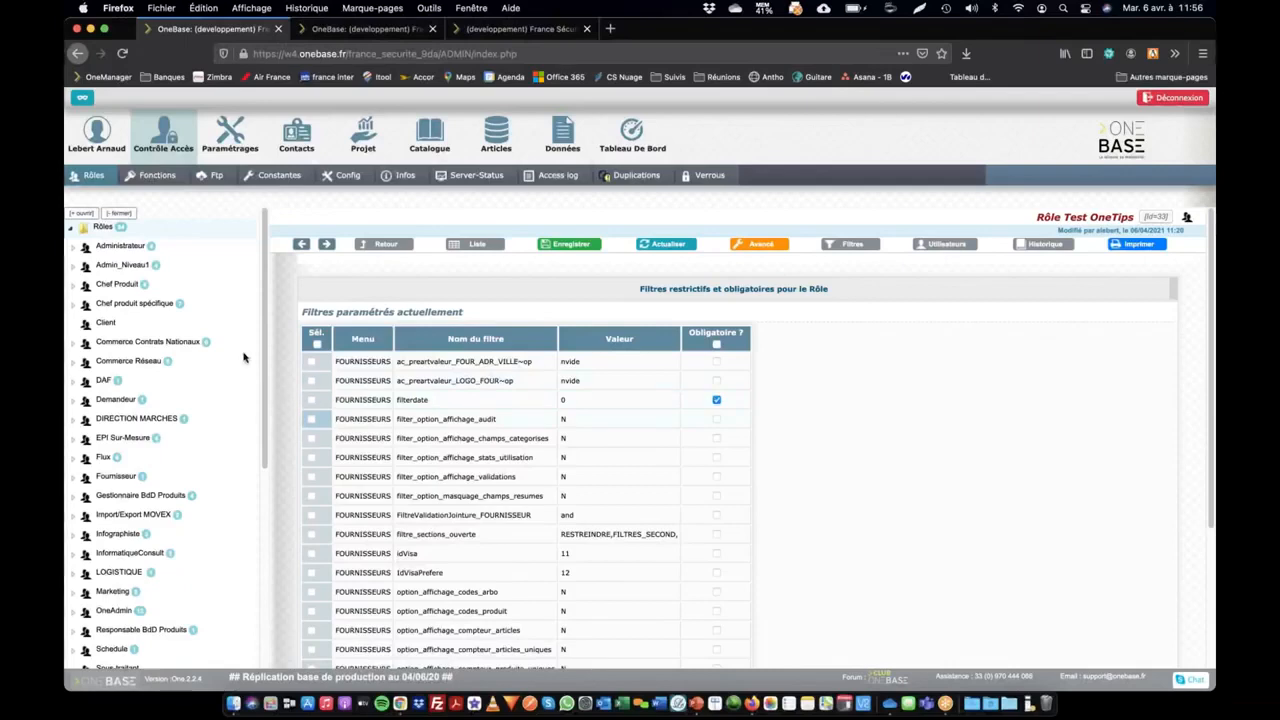
Filter the roles tree to the contact types OWNER and ONEBASE
click(134, 216)
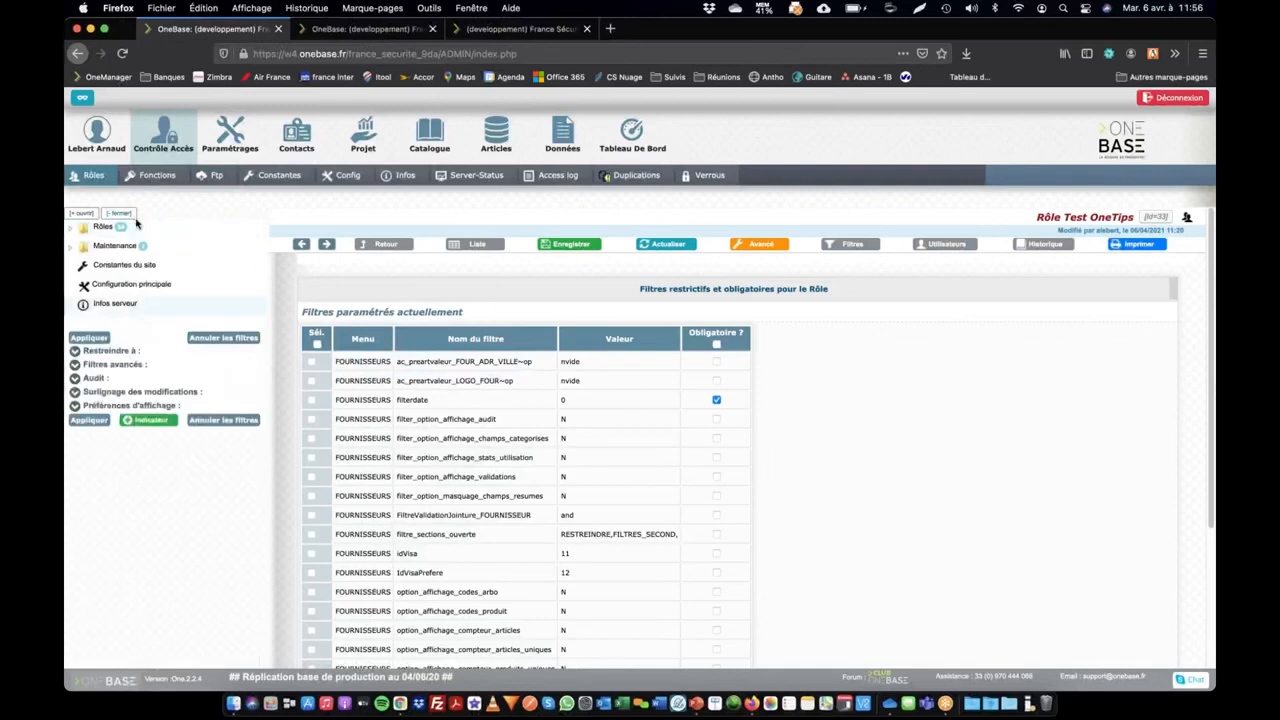
click(75, 353)
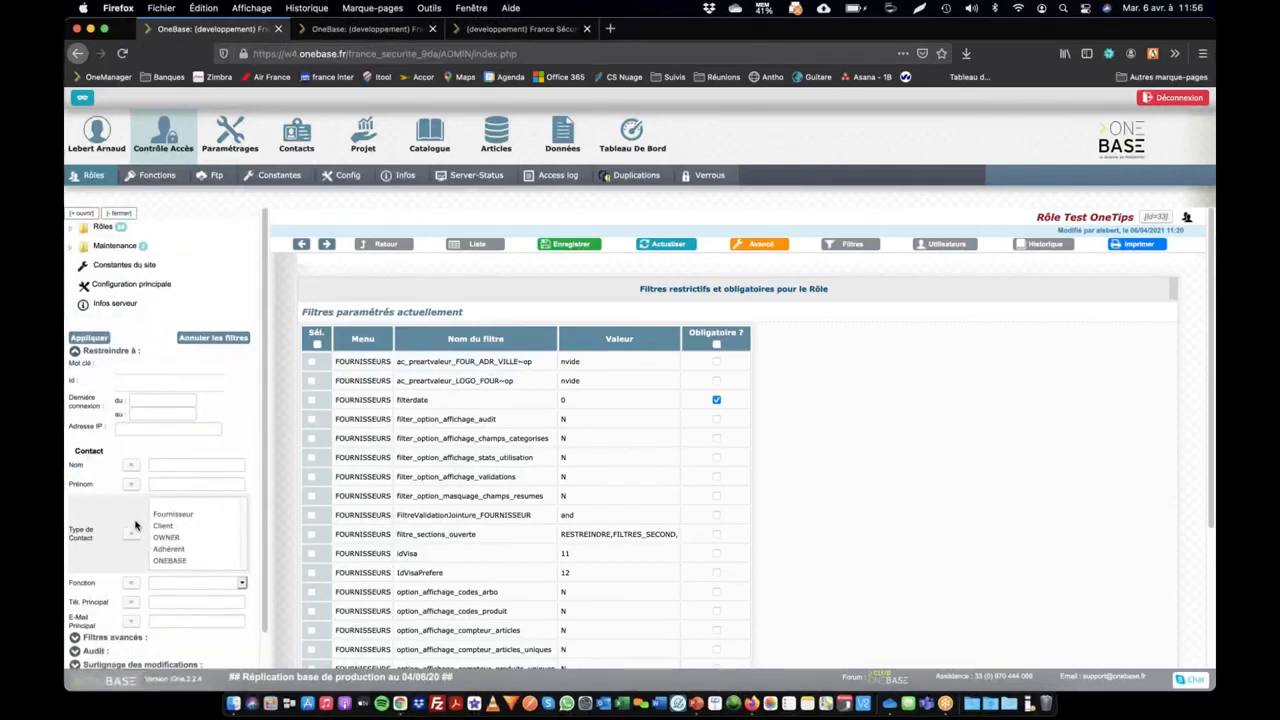
scroll(143, 515, down, 2)
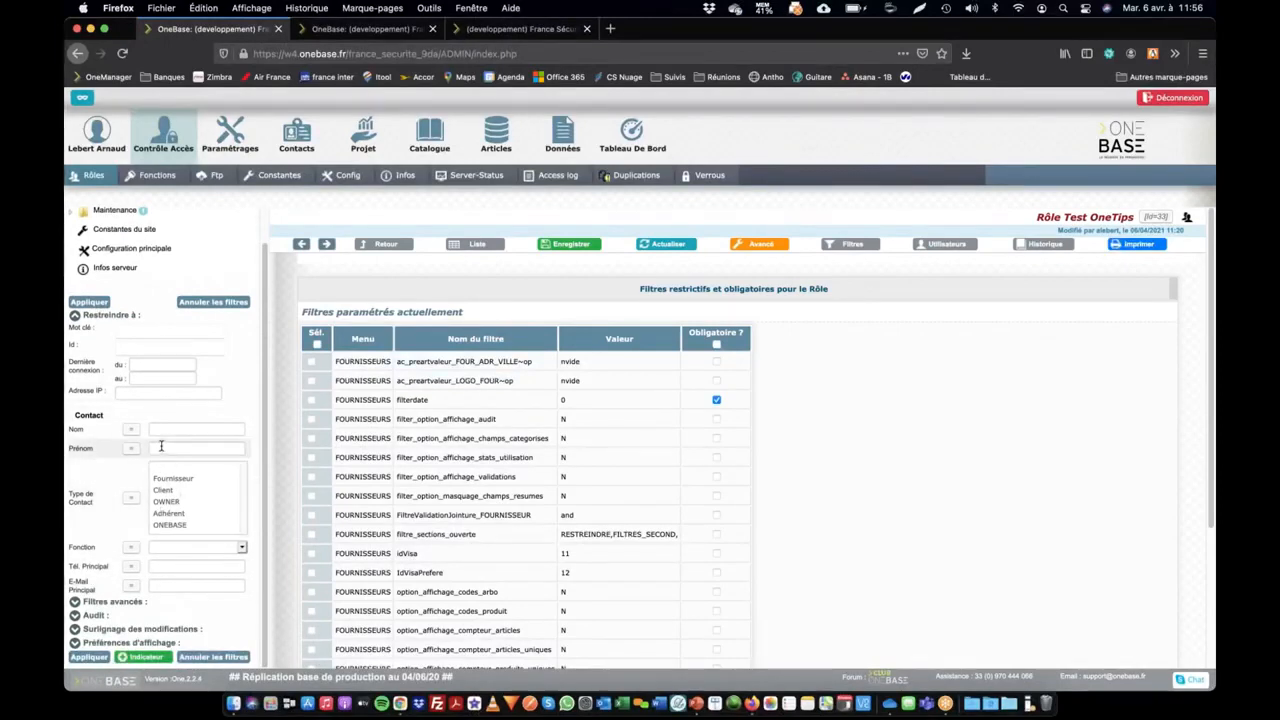
click(165, 502)
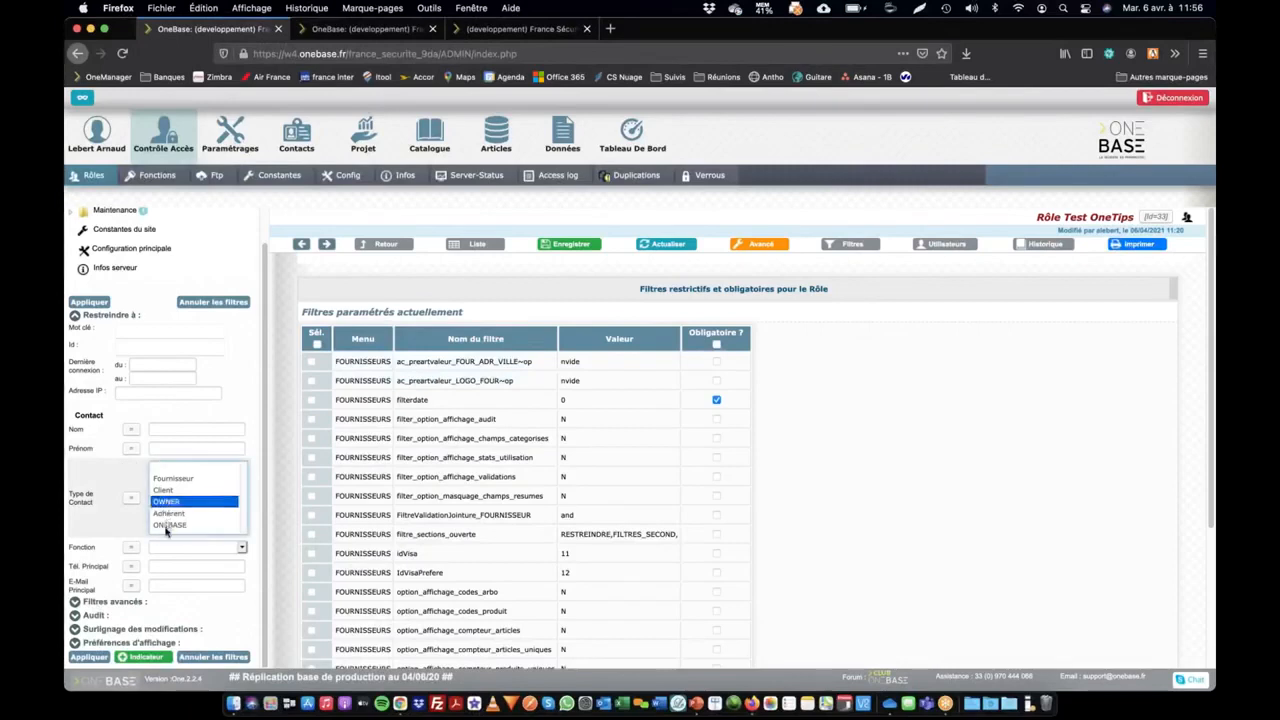
super+click(166, 525)
click(82, 661)
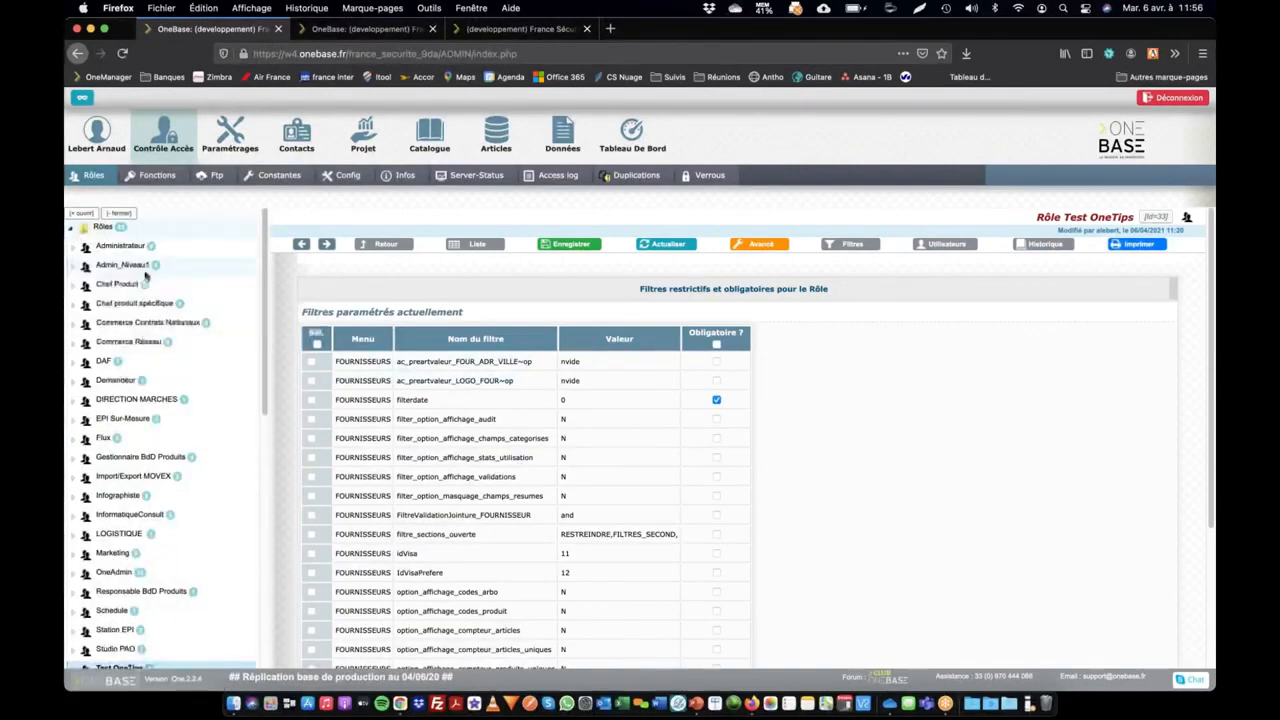
scroll(209, 323, down, 2)
scroll(209, 321, up, 2)
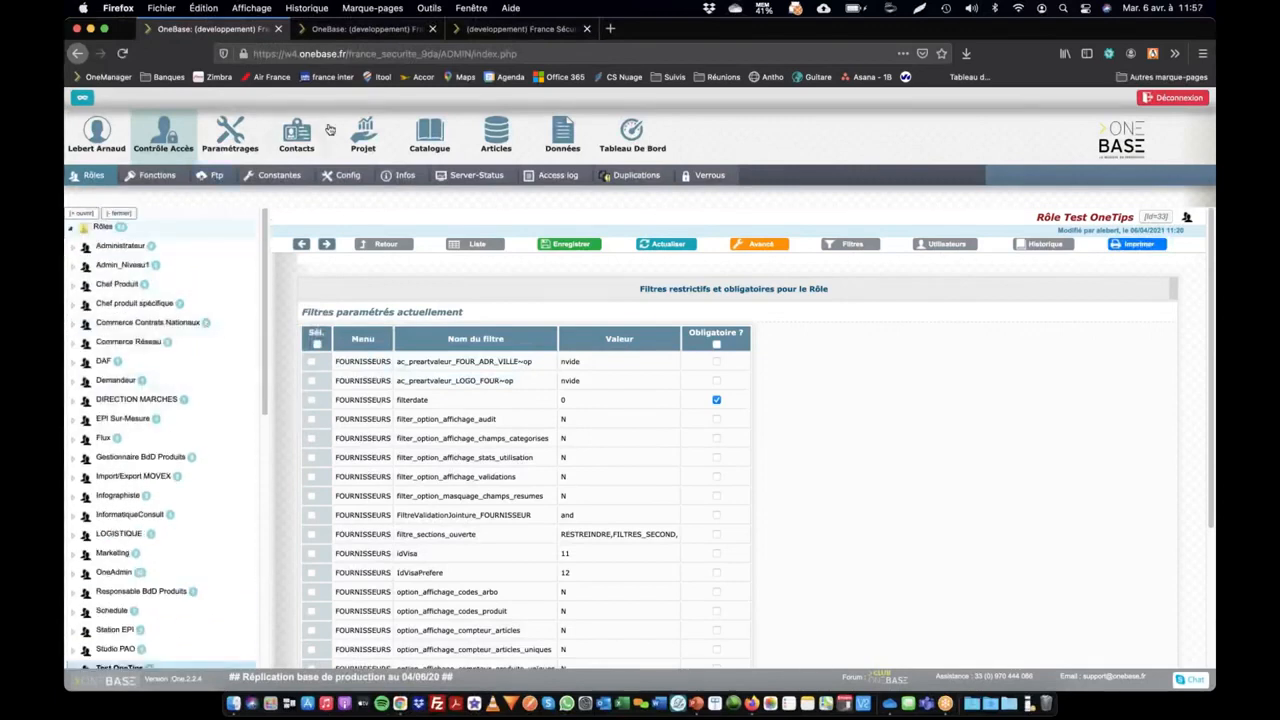
Open the administrator's supplier list and reapply its non vide filters on Logo and Ville
click(297, 132)
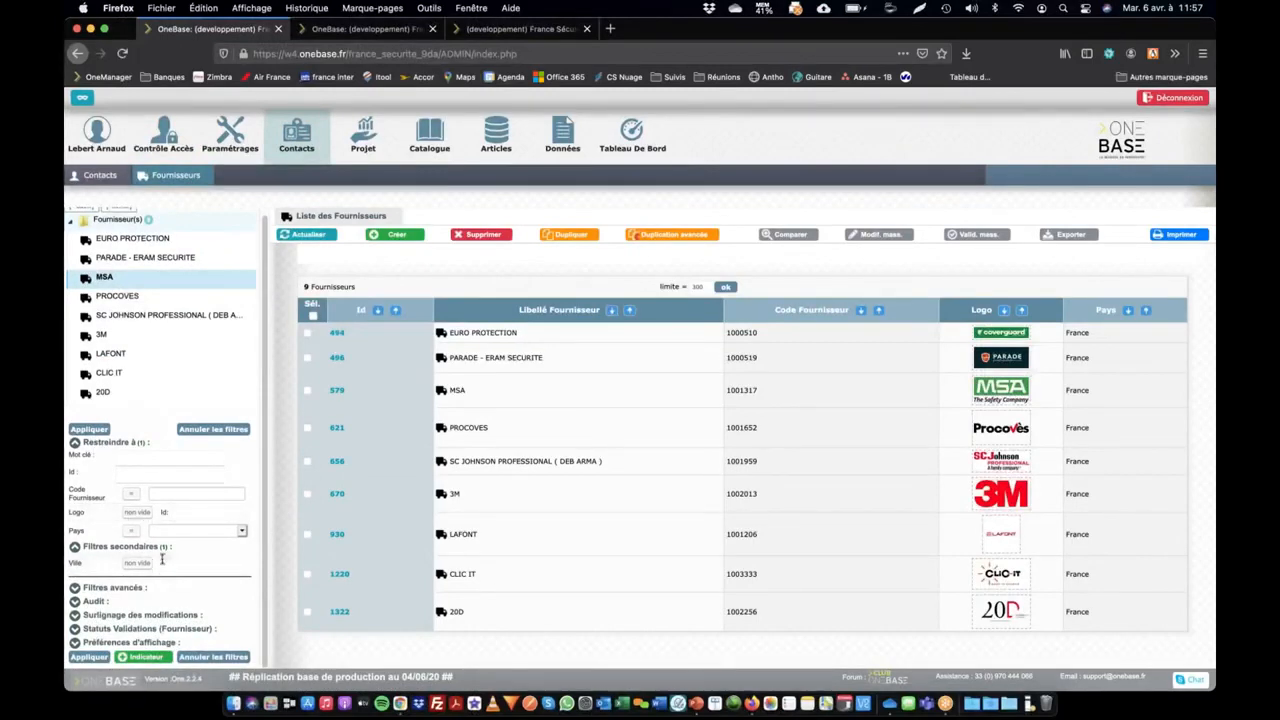
click(89, 657)
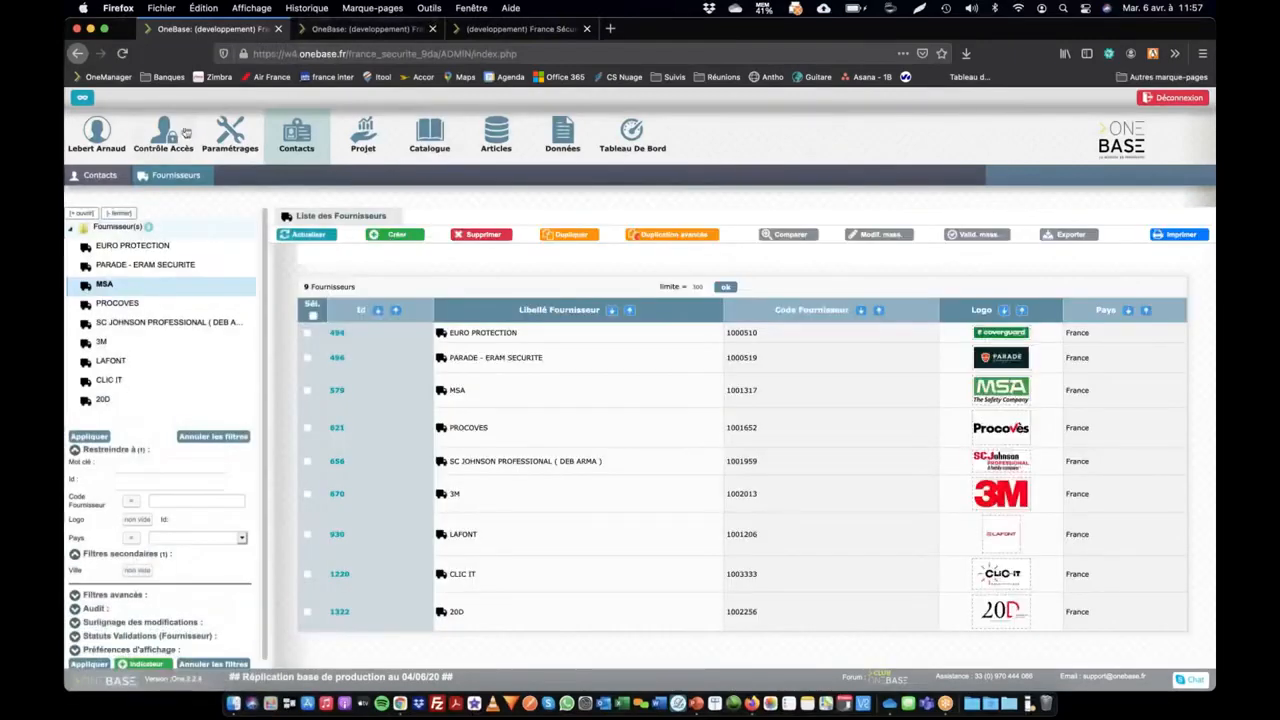
Reopen the Test OneTips role's filters and search the page for "logo" to locate the copied supplier logo filter
mouse_move(178, 148)
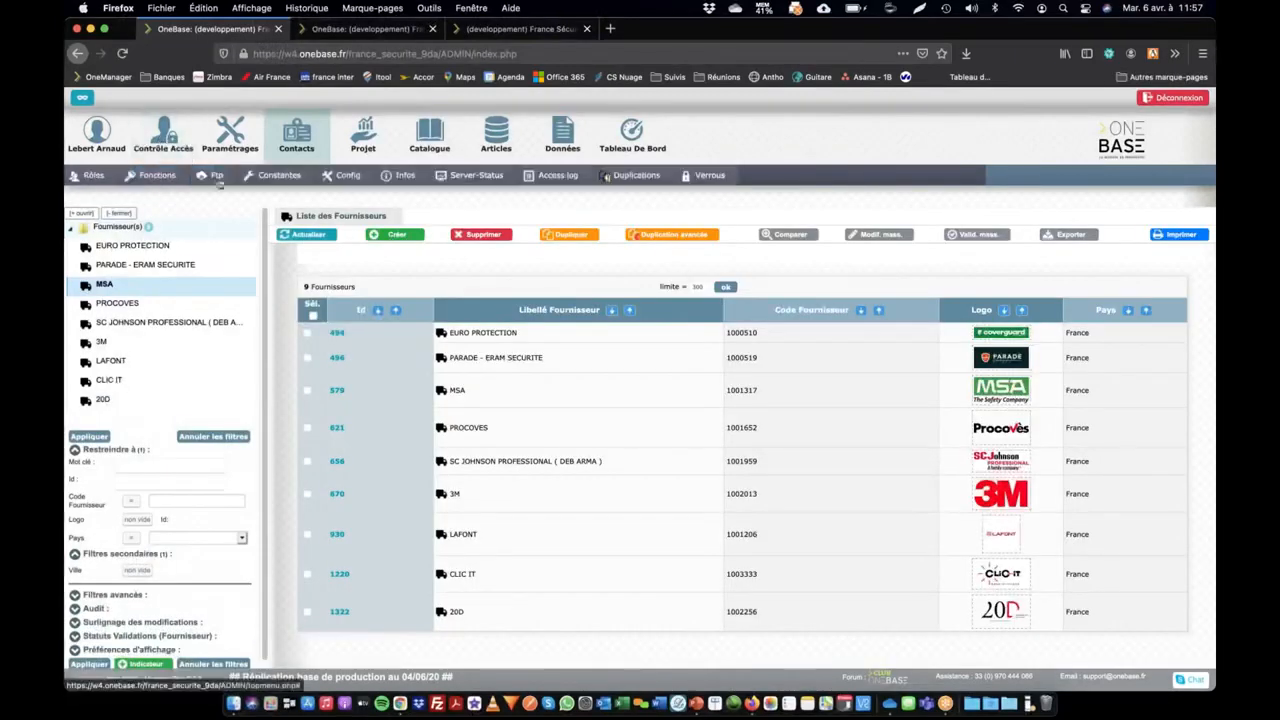
click(98, 177)
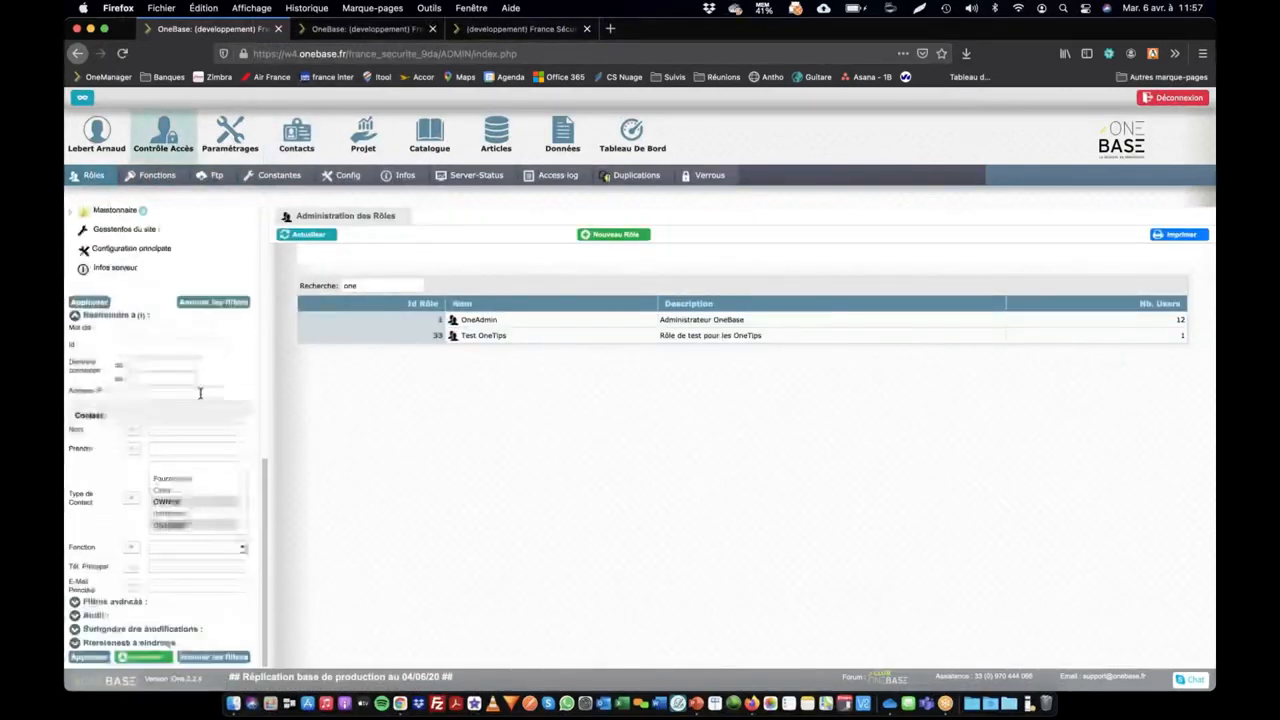
scroll(210, 330, up, 3)
click(225, 280)
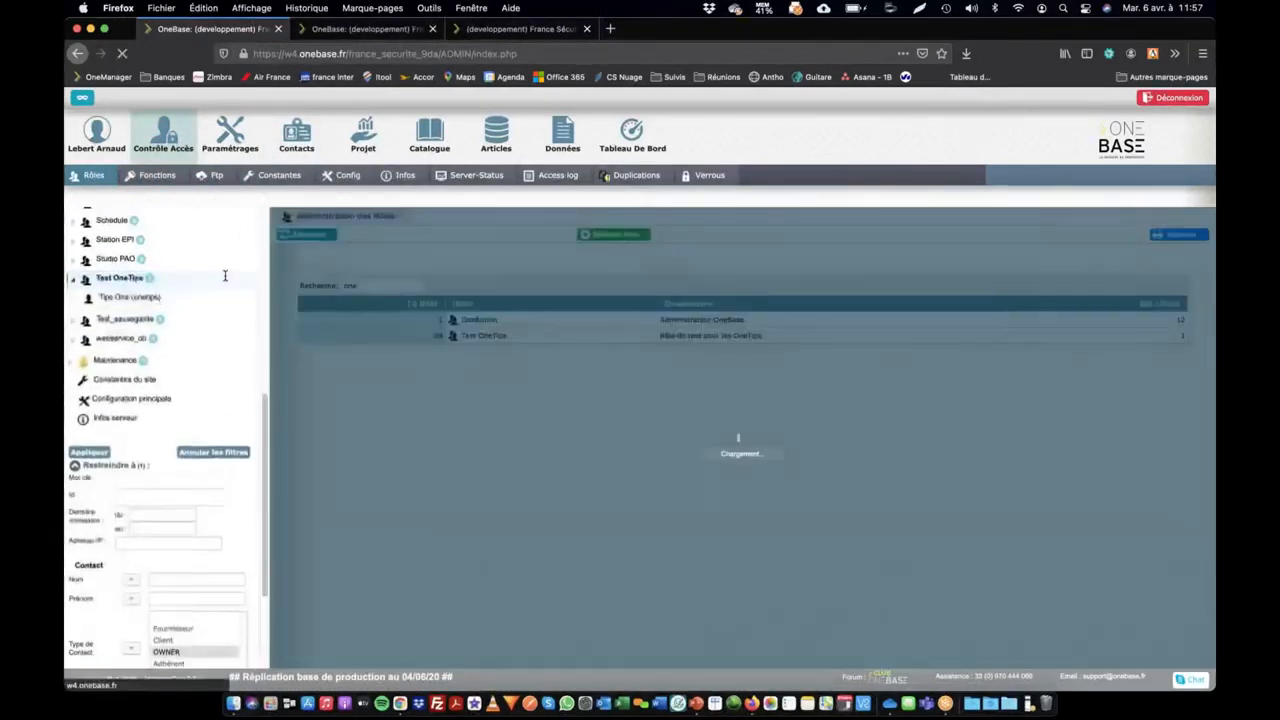
click(852, 244)
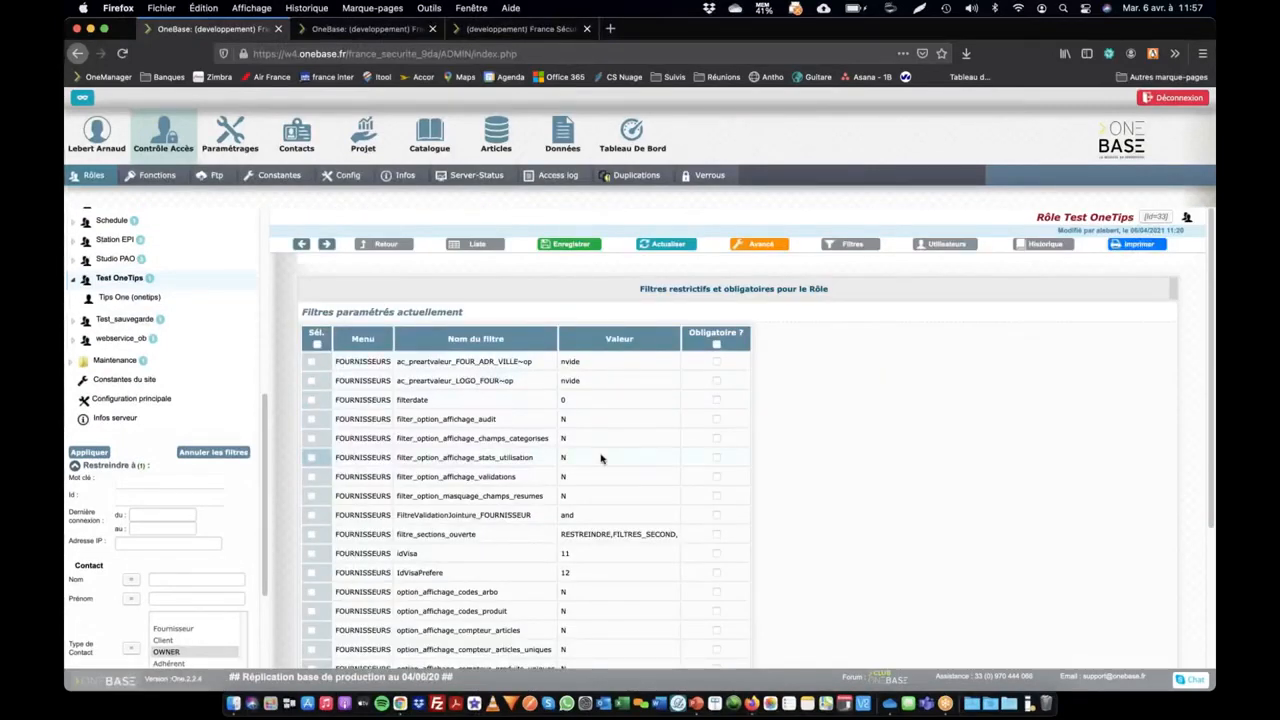
scroll(601, 458, down, 5)
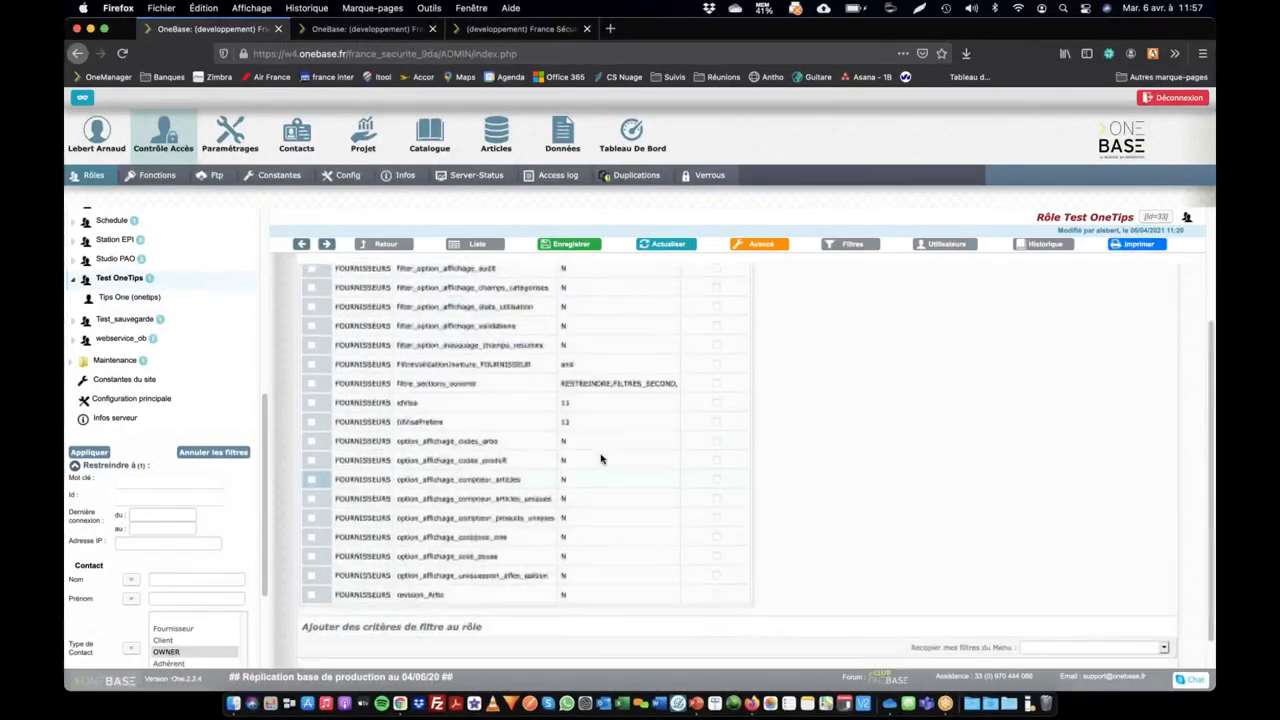
scroll(573, 408, up, 1)
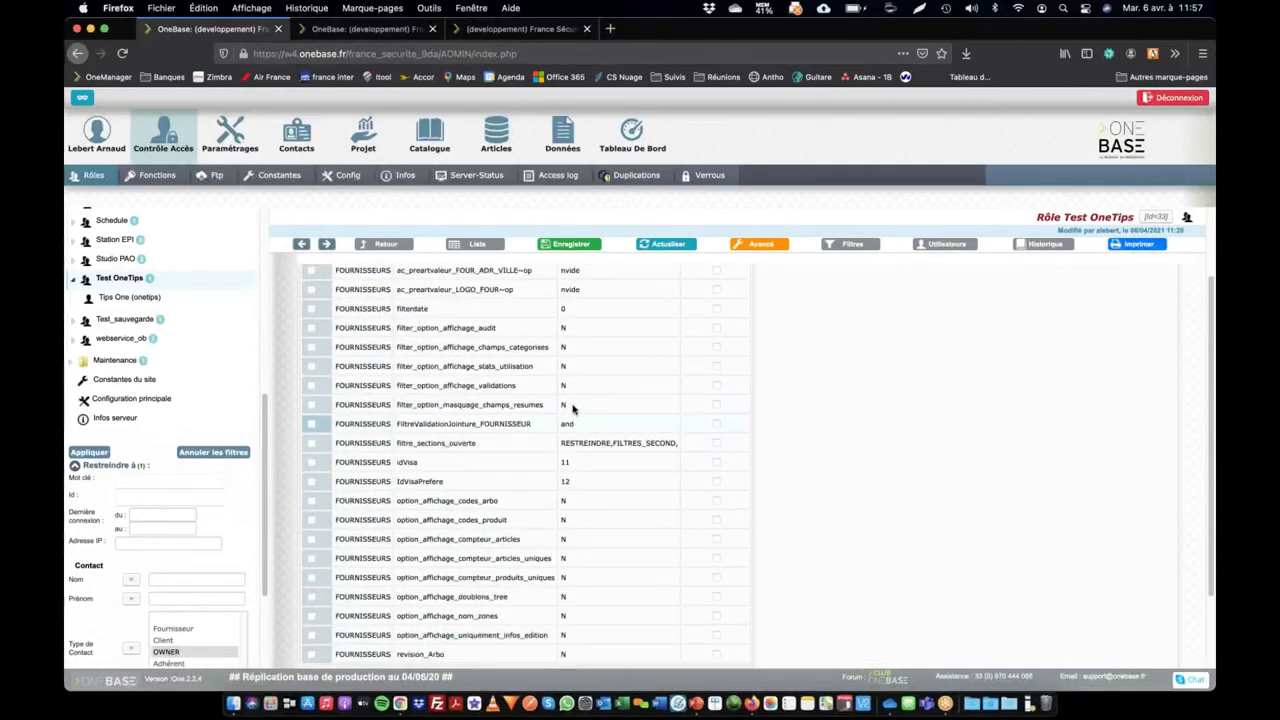
scroll(573, 408, down, 1)
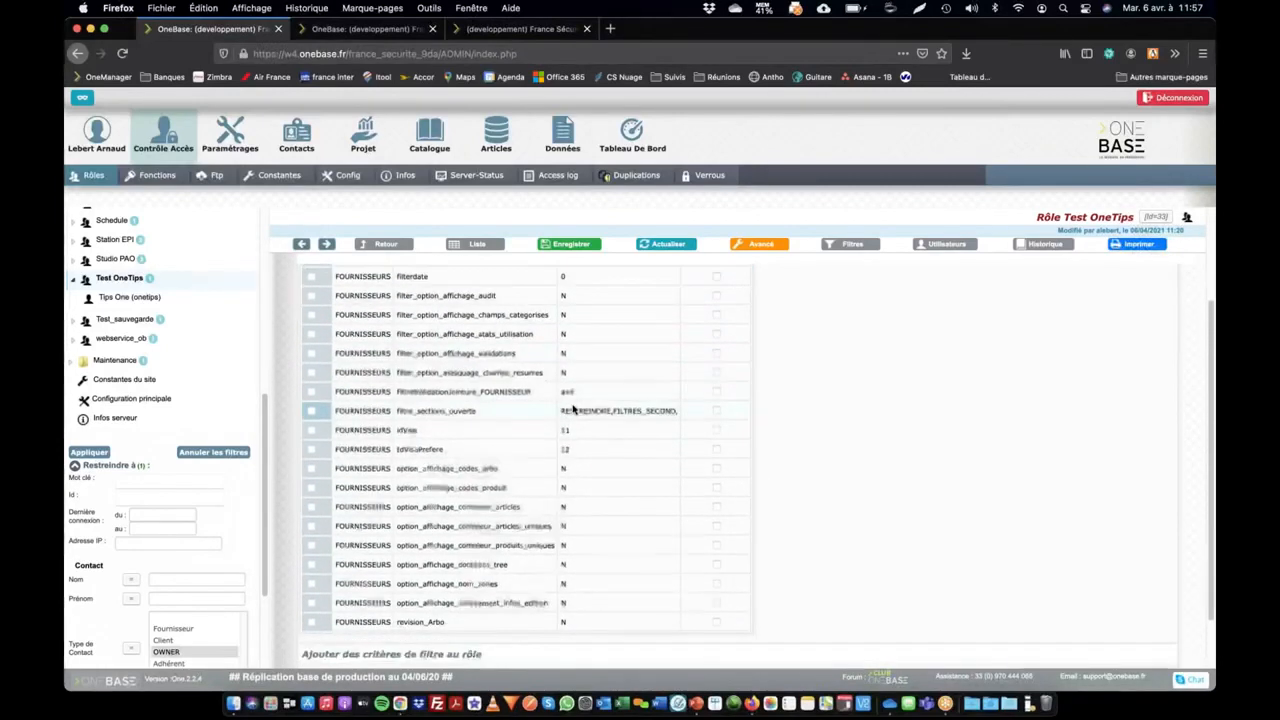
key(ctrl+f)
text(logo)
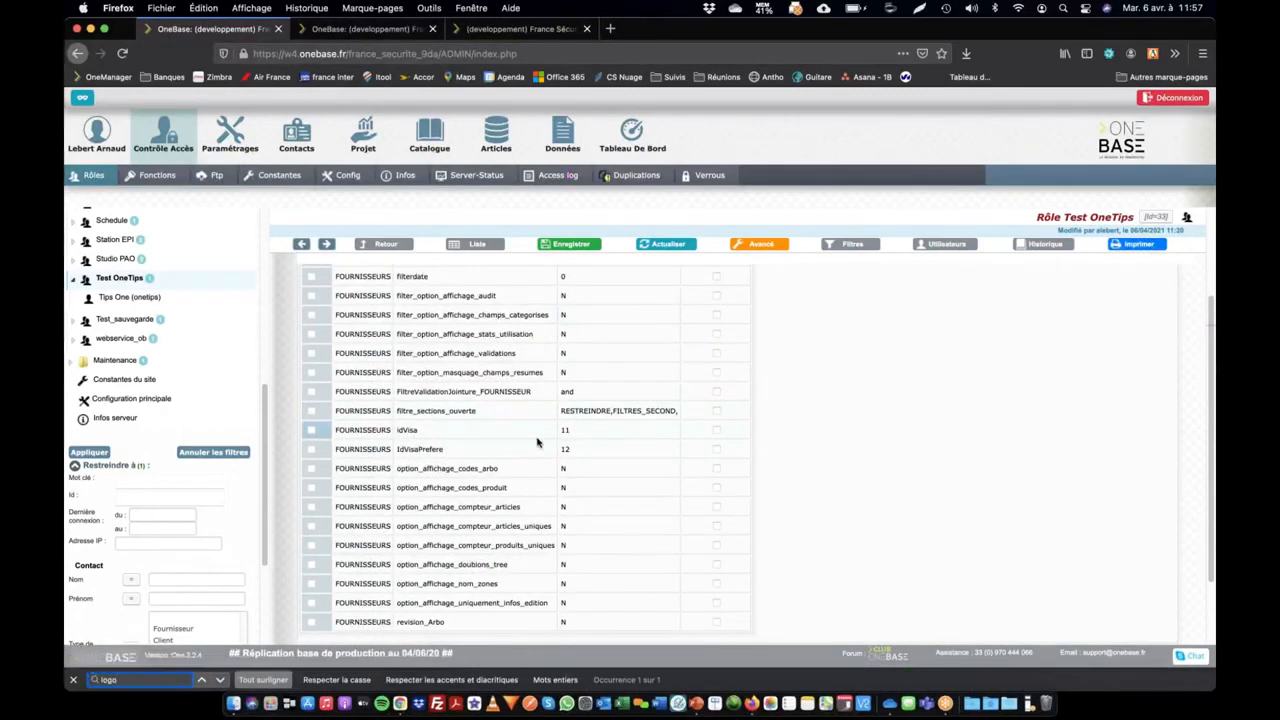
Mark the FOUR_ADR_VILLE and LOGO_FOUR supplier filters as Obligatoire for the Test OneTips role and save
scroll(538, 441, up, 3)
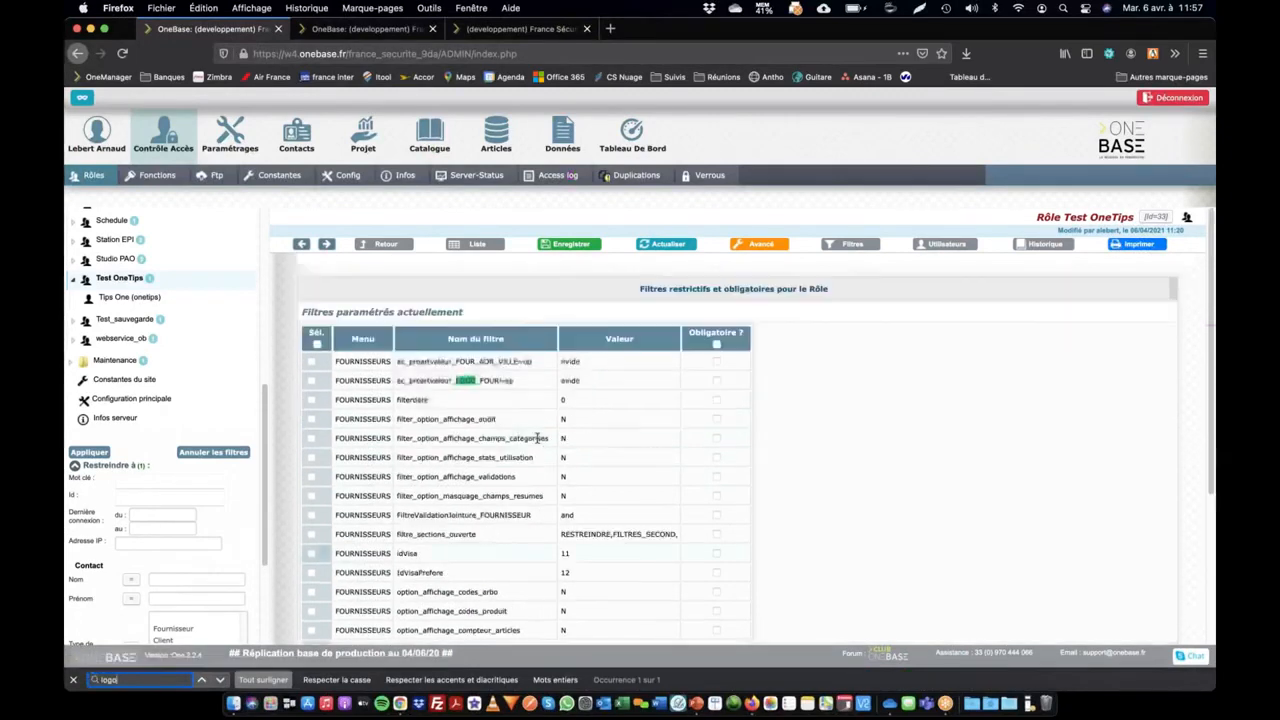
click(716, 381)
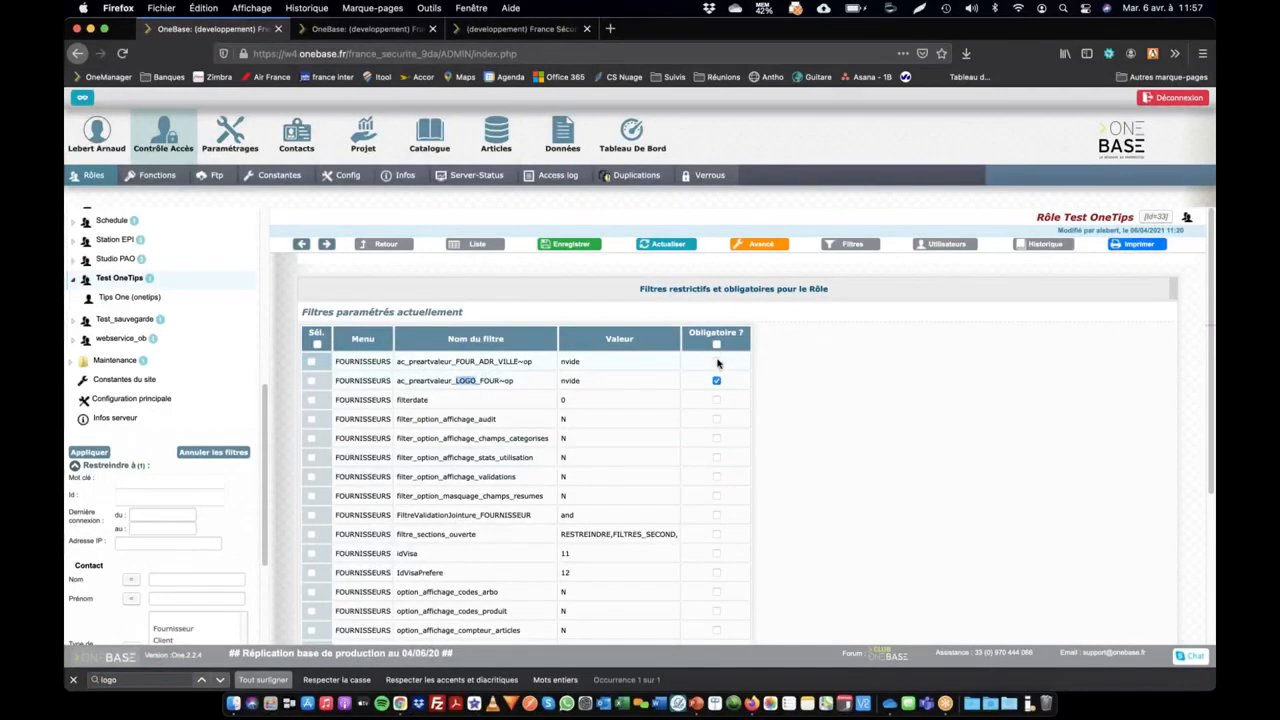
click(716, 362)
click(582, 245)
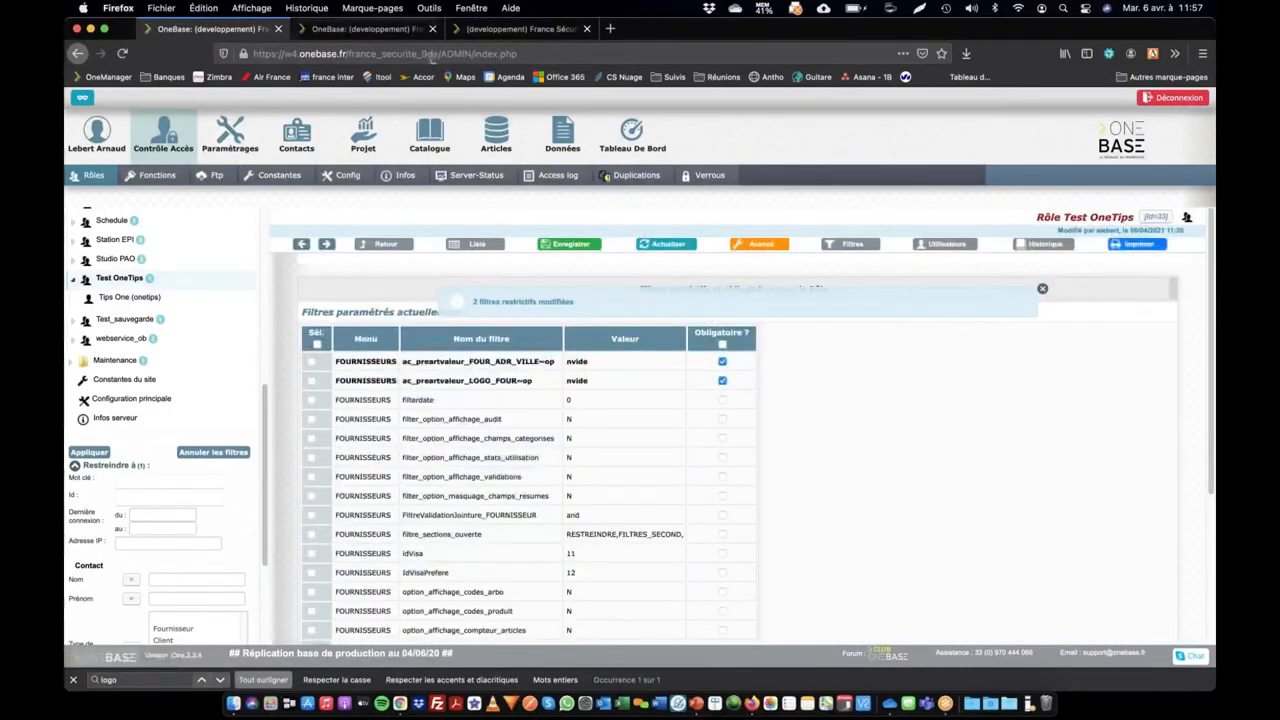
In Chrome, reapply the test user's supplier filters under Restreindre à and open the 3M supplier
key(super+Tab)
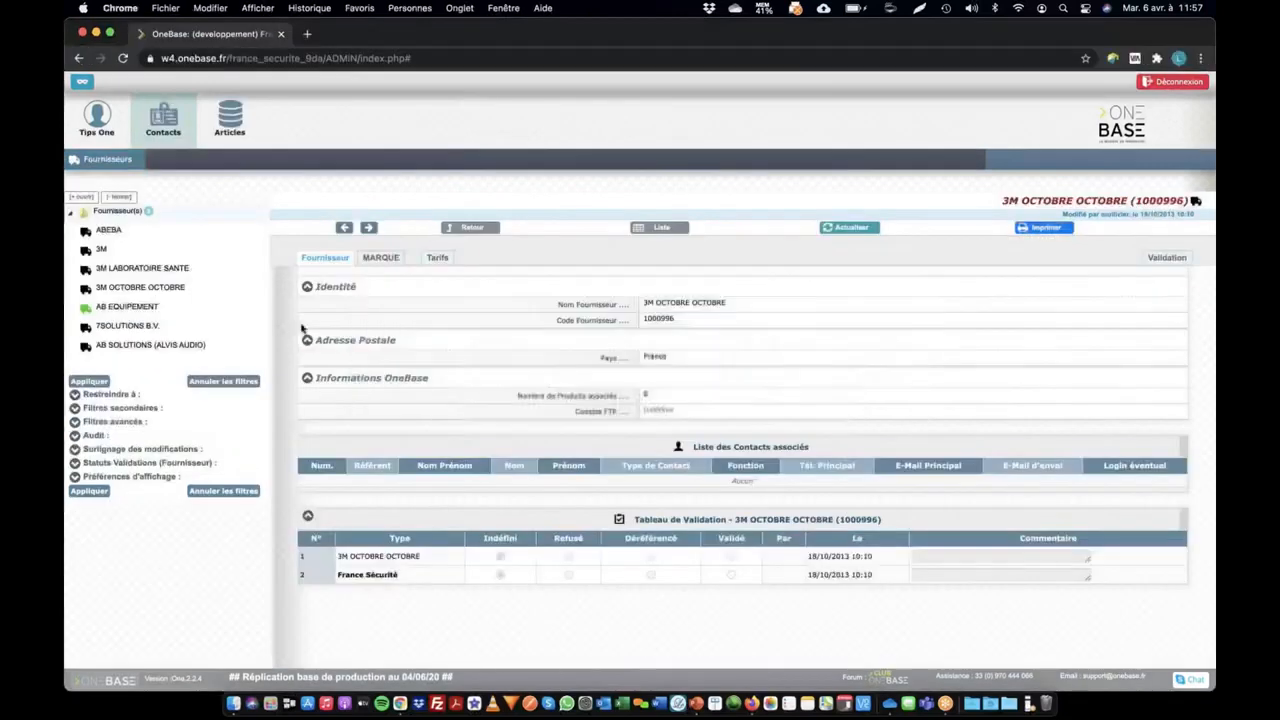
click(75, 395)
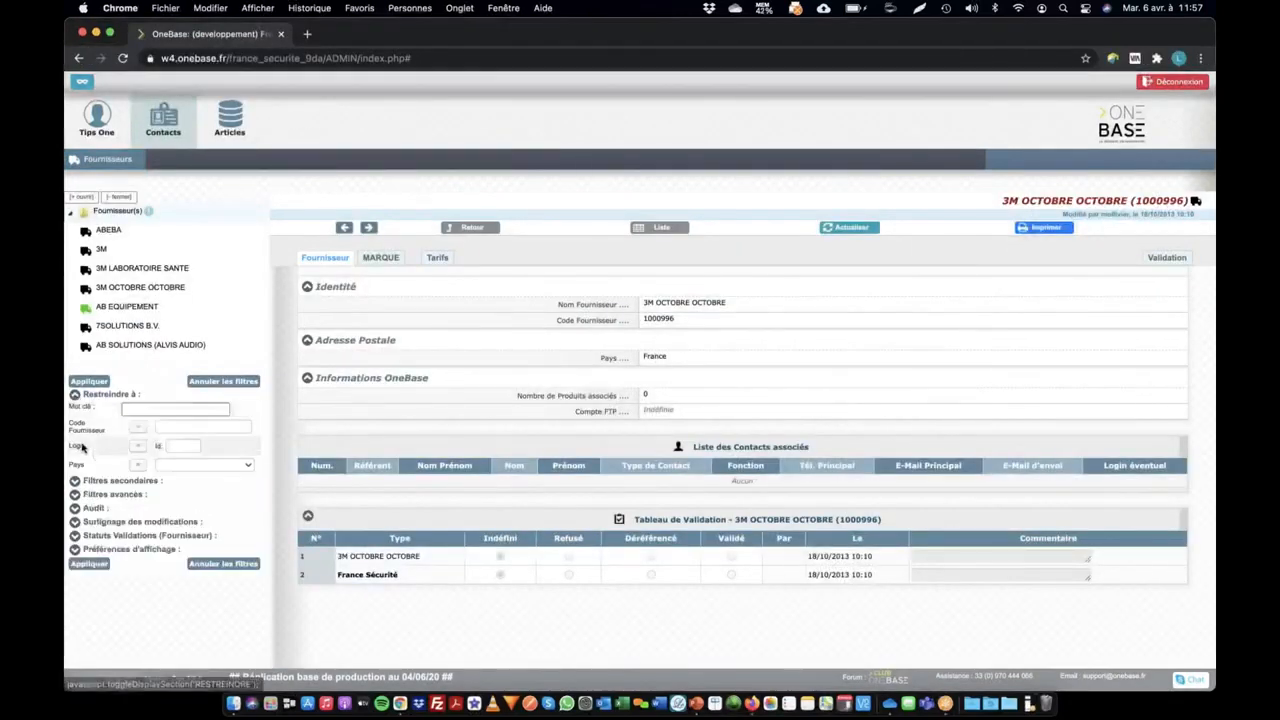
click(89, 563)
click(97, 212)
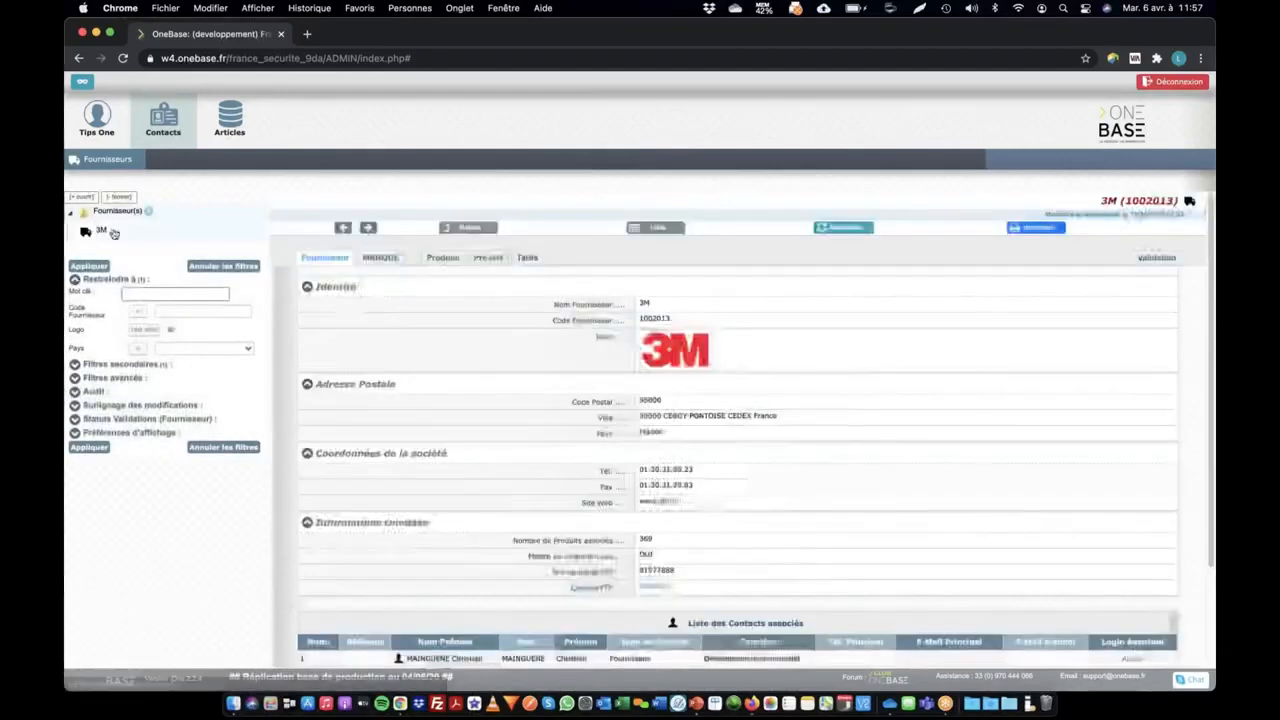
Try to change the test user's Logo filter condition and to cancel the supplier filters
click(143, 331)
click(216, 267)
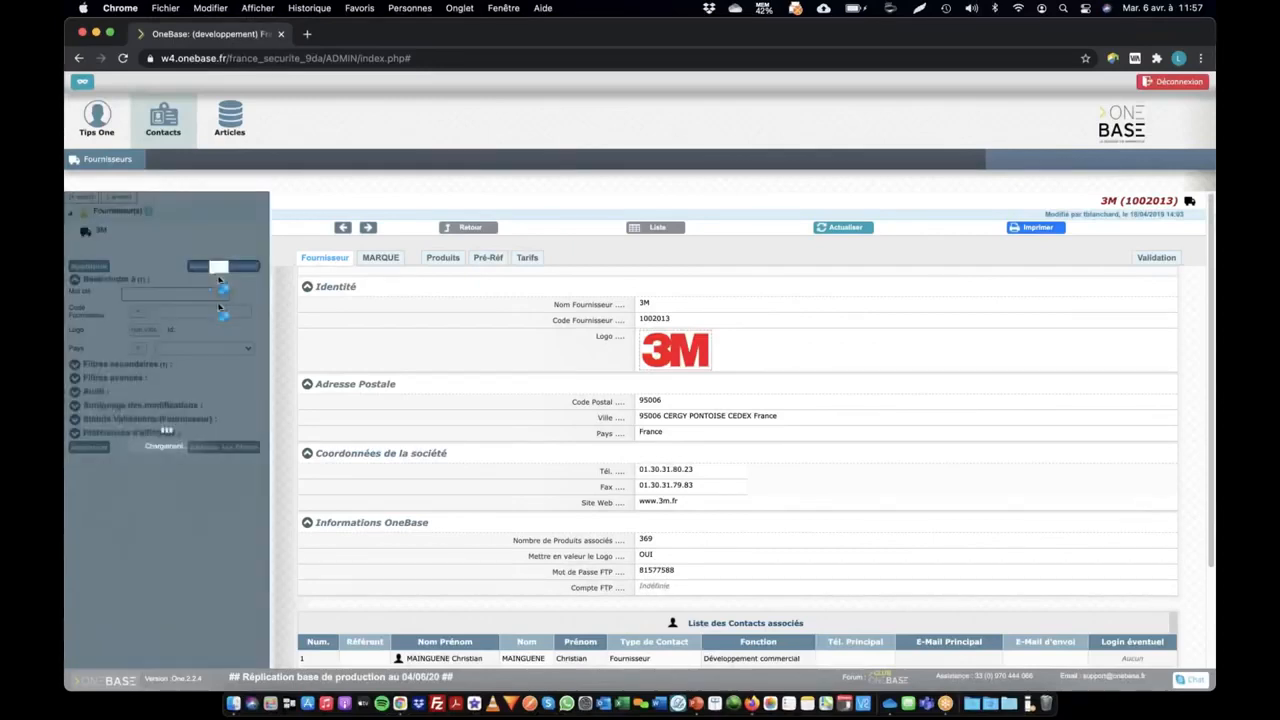
click(213, 267)
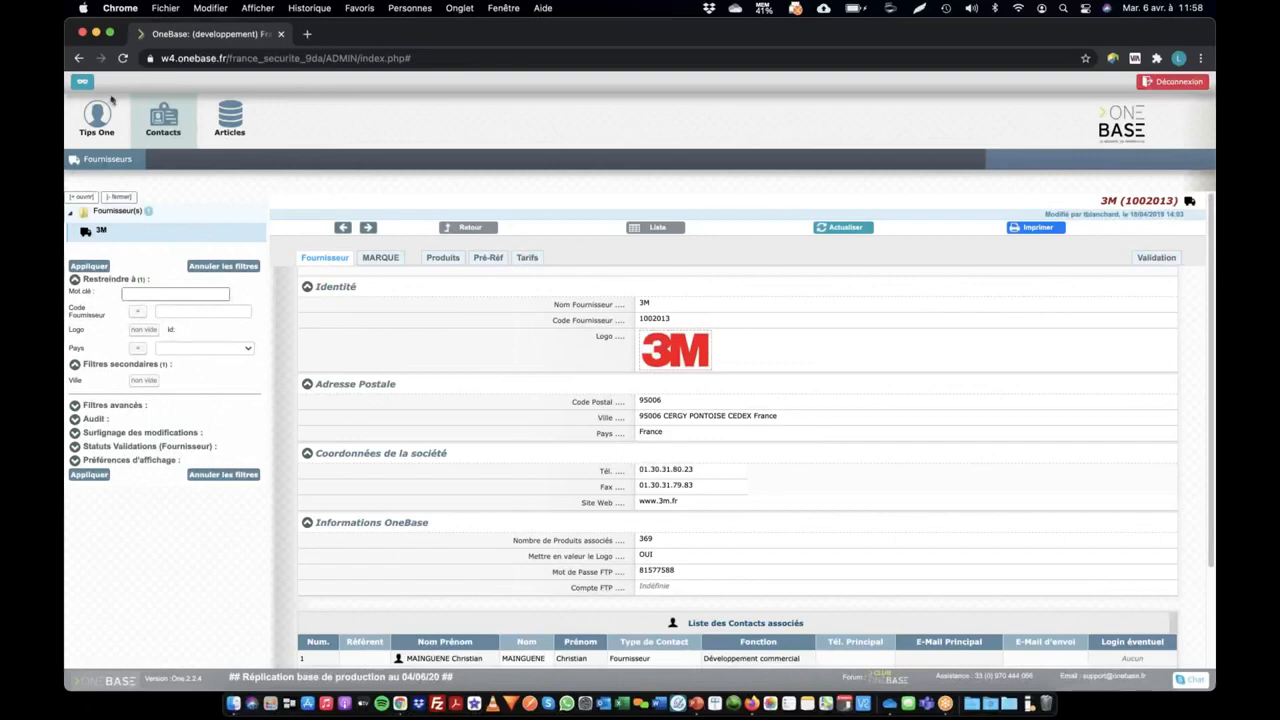
In Firefox, set the Test OneTips role's Message d'accueil to "Bienvenue dans Onebase" and save the role
key(super+Tab)
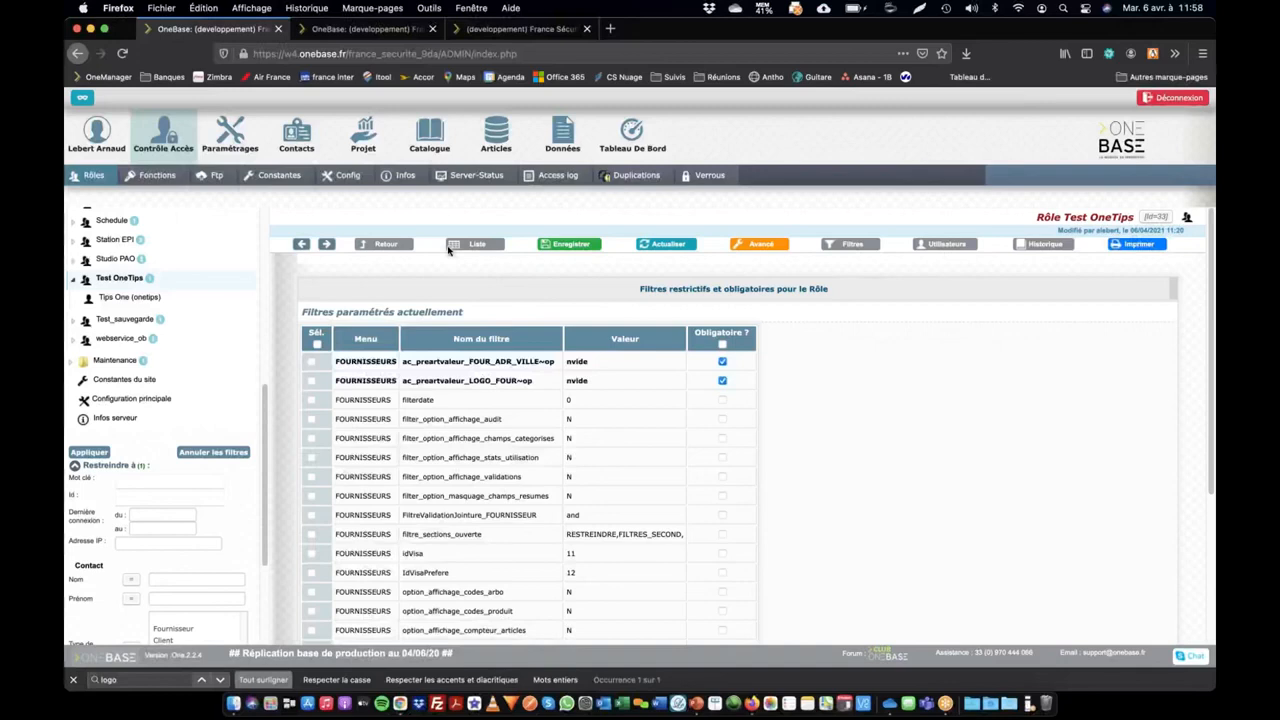
click(390, 247)
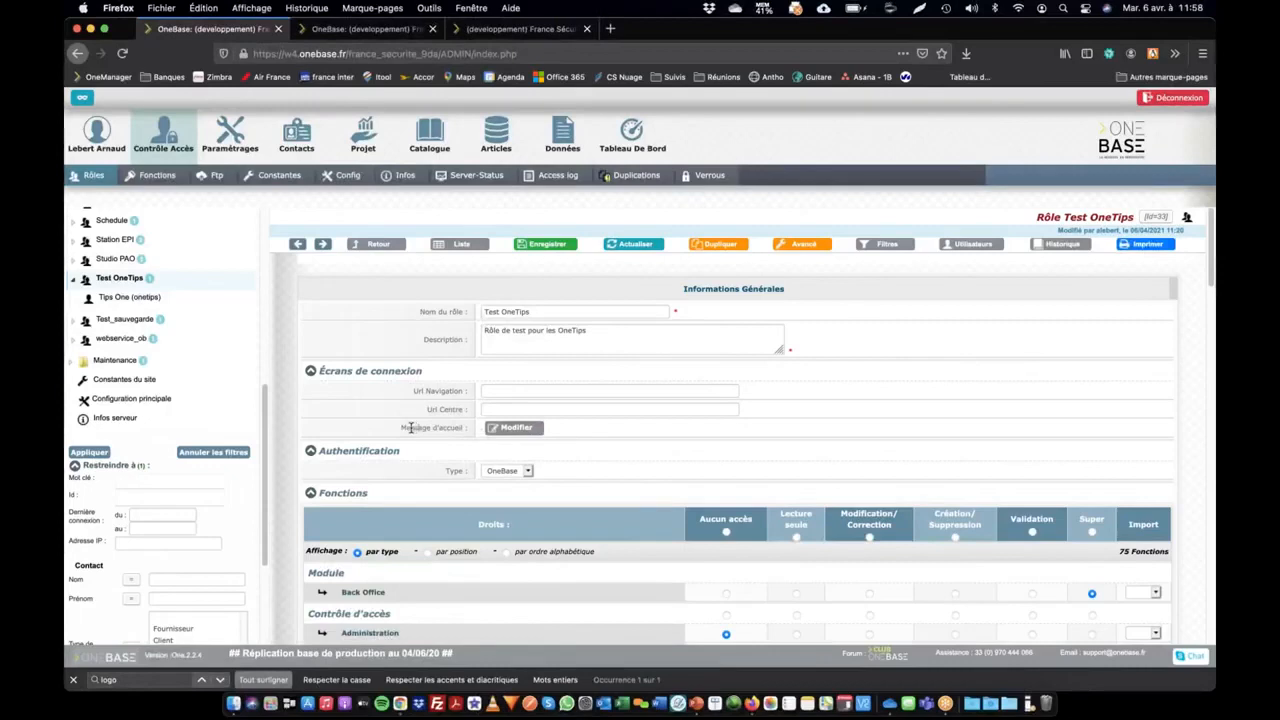
click(520, 428)
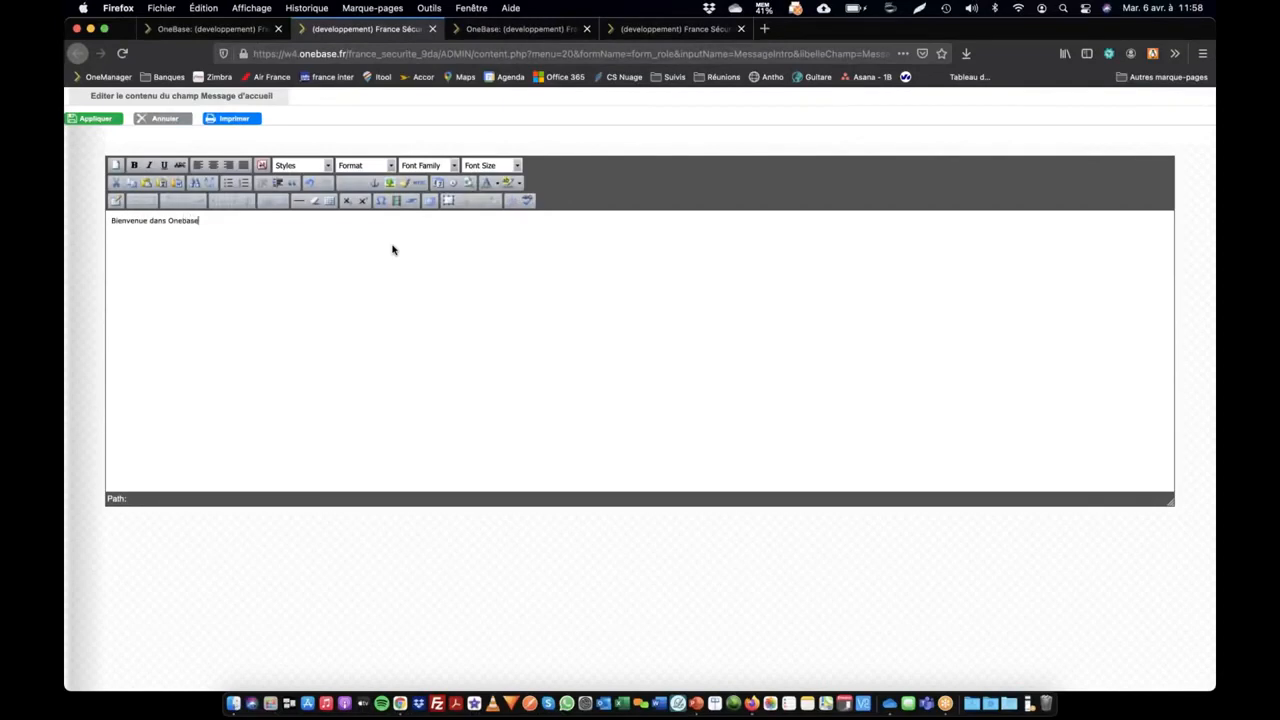
click(90, 119)
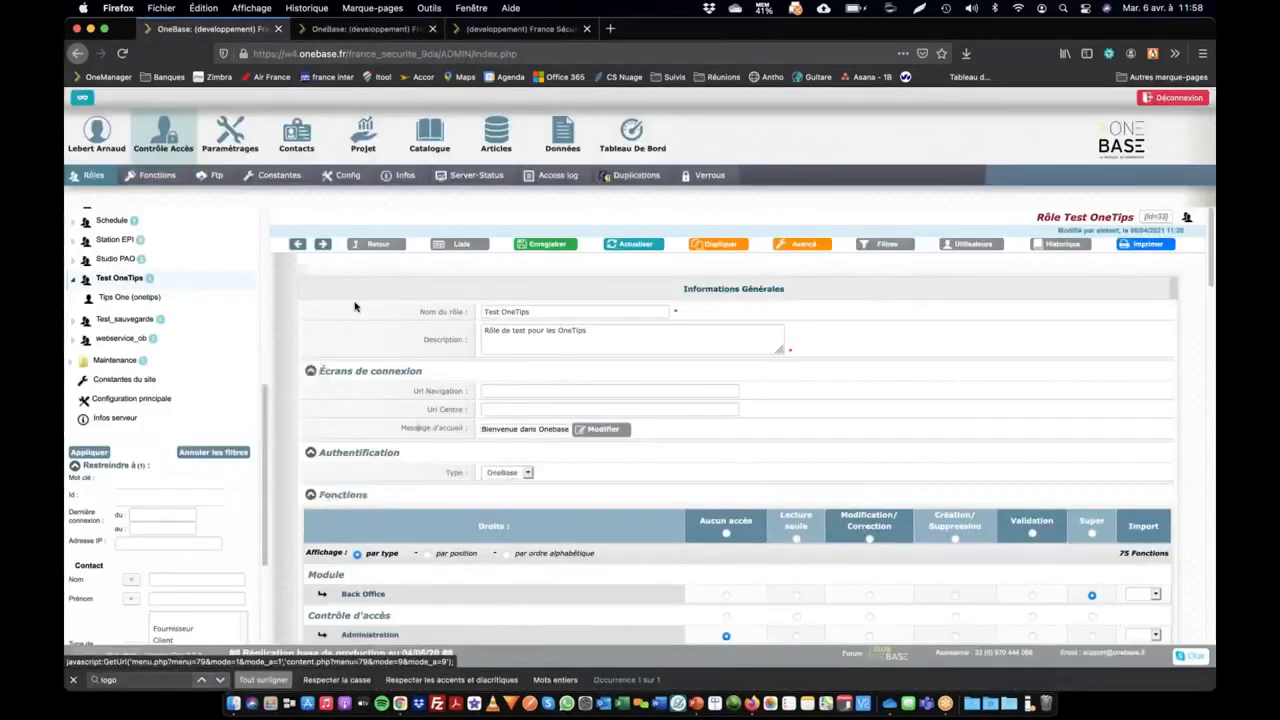
click(548, 247)
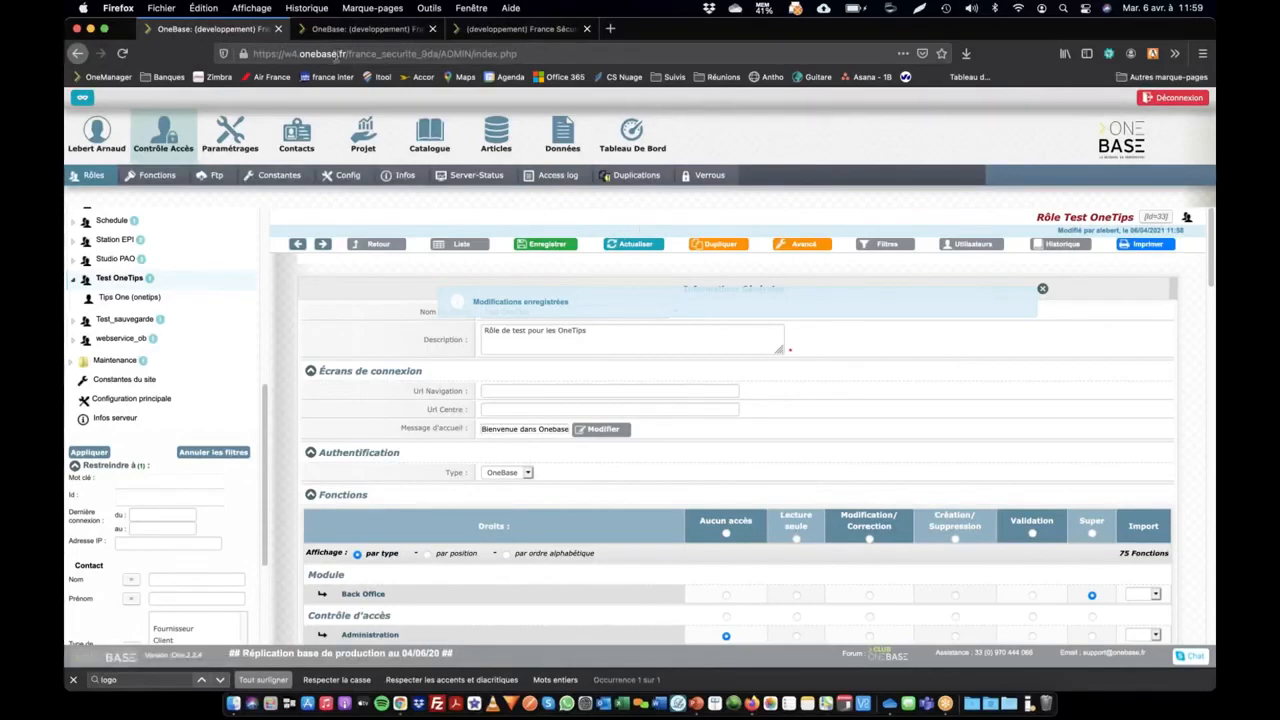
In Chrome, open the test user's OneBase home page and check the welcome message
key(super+Tab)
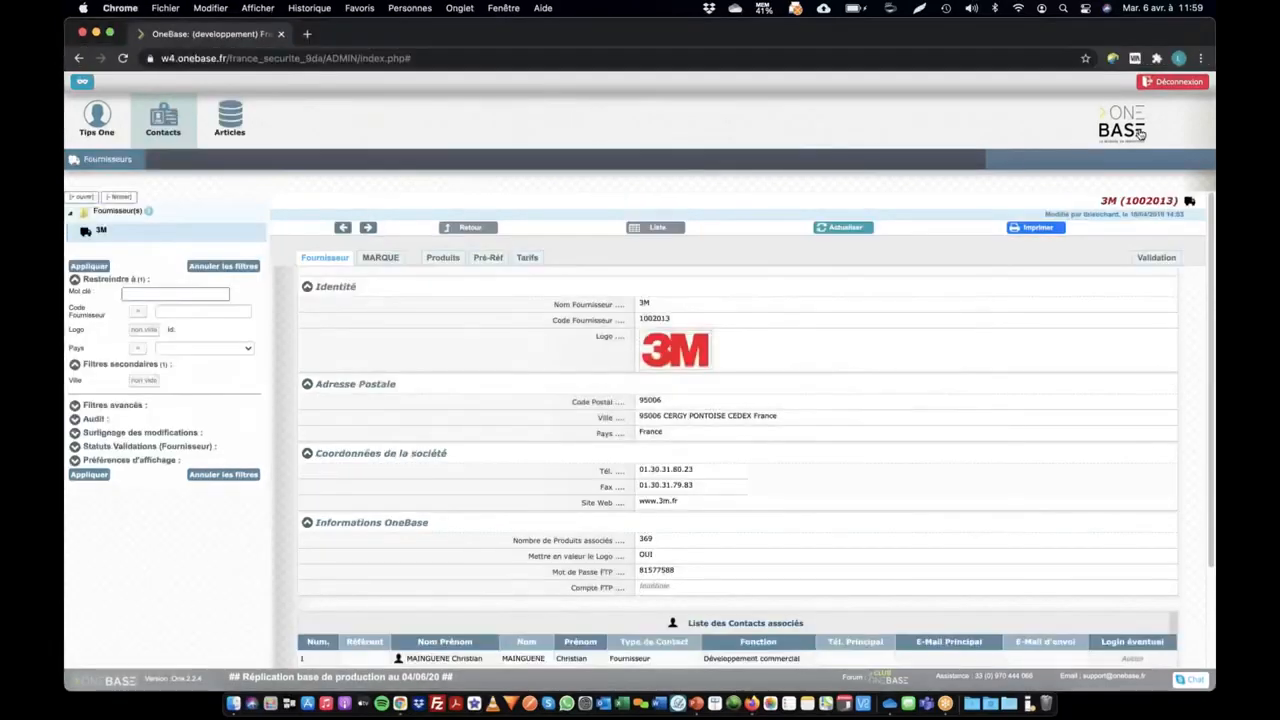
click(1140, 133)
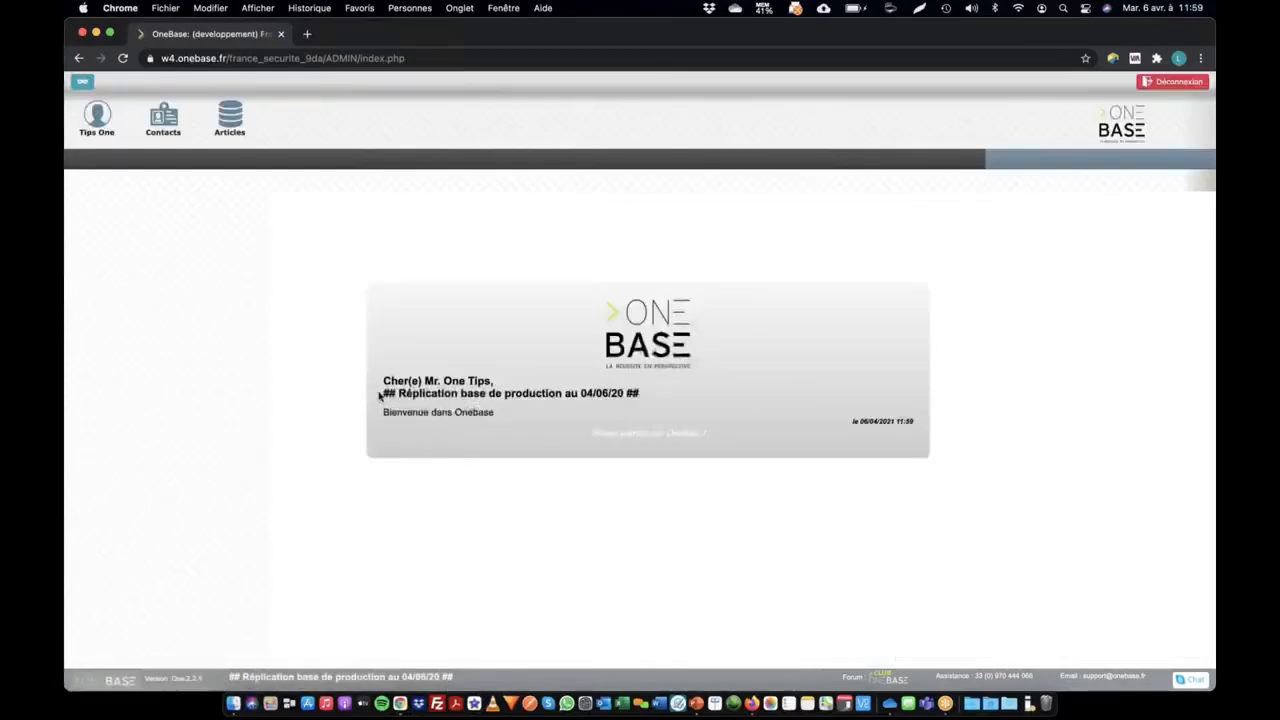
triple_click(463, 410)
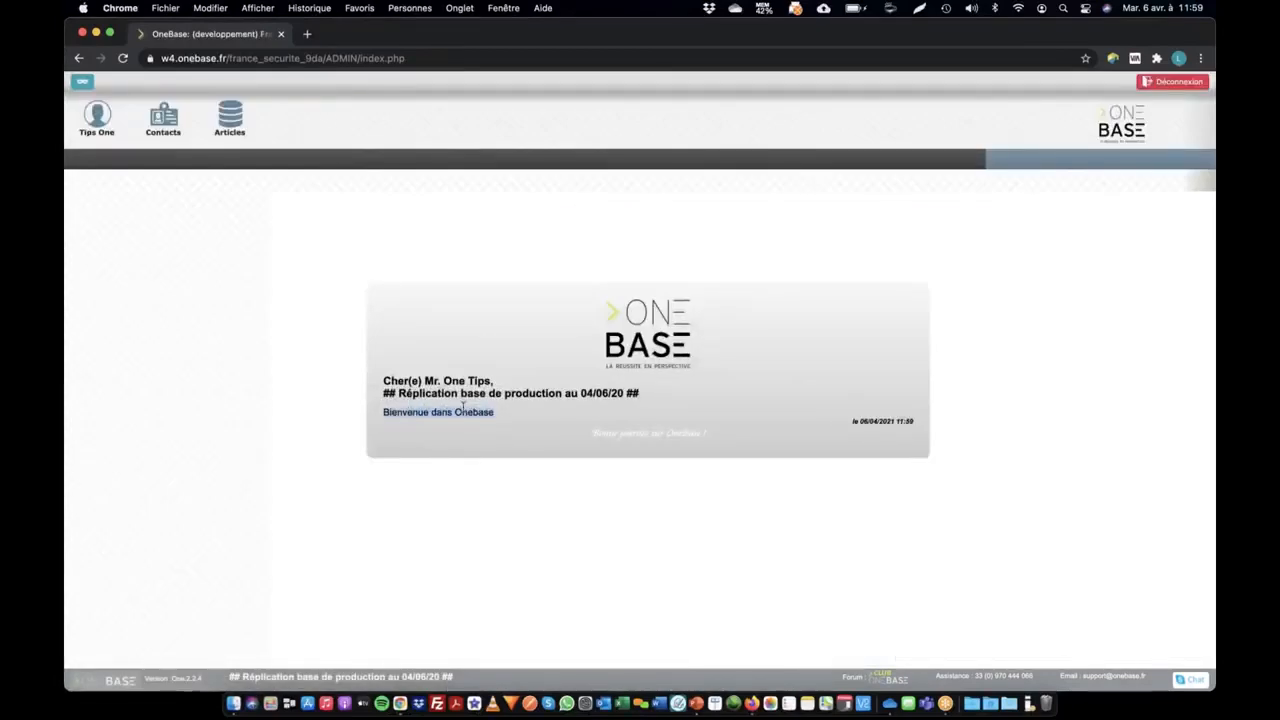
mouse_move(384, 414)
mouse_down()
mouse_move(517, 423)
mouse_move(396, 414)
mouse_up()
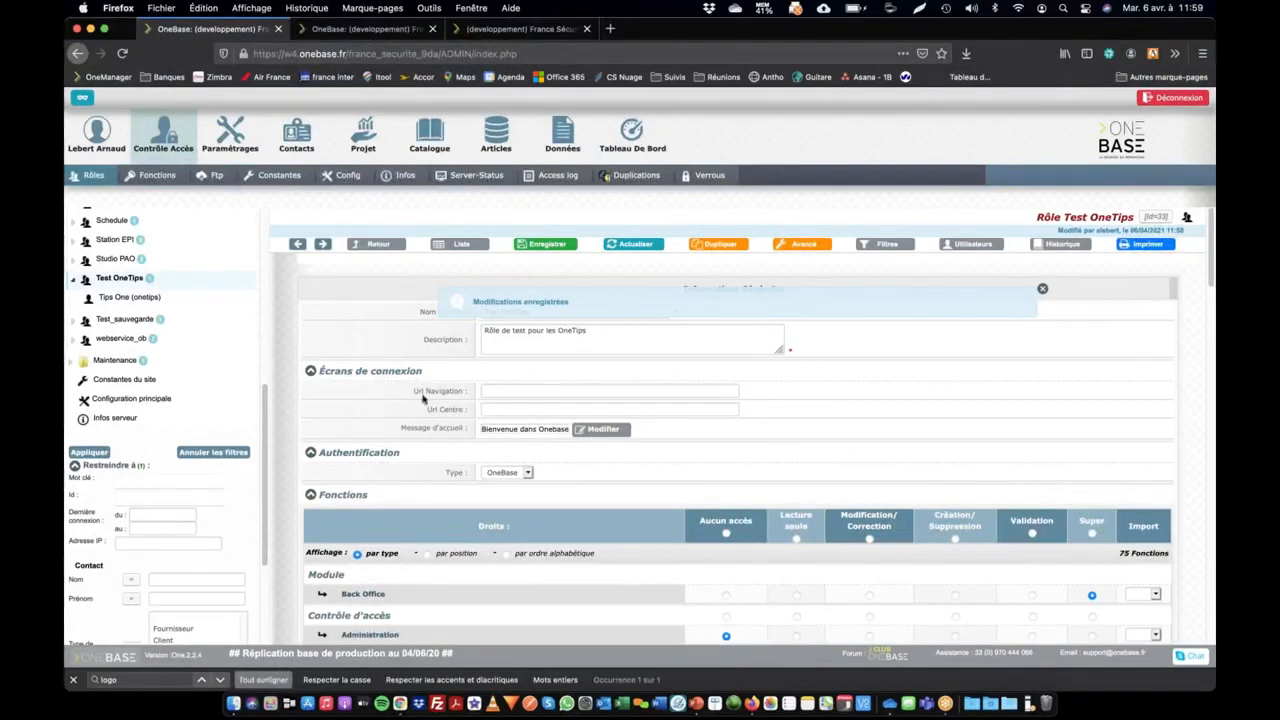
In Firefox, go to the Test OneTips role's Url Navigation and Url Centre fields under Écrans de connexion
click(502, 392)
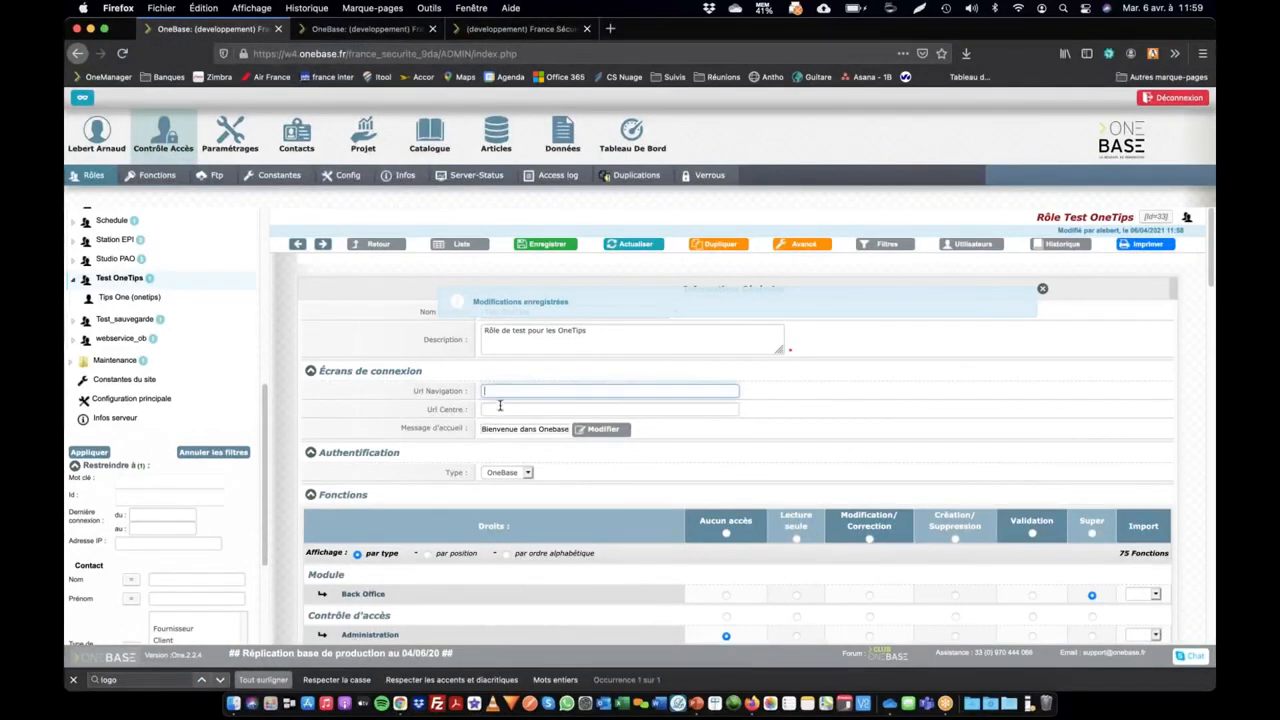
click(501, 410)
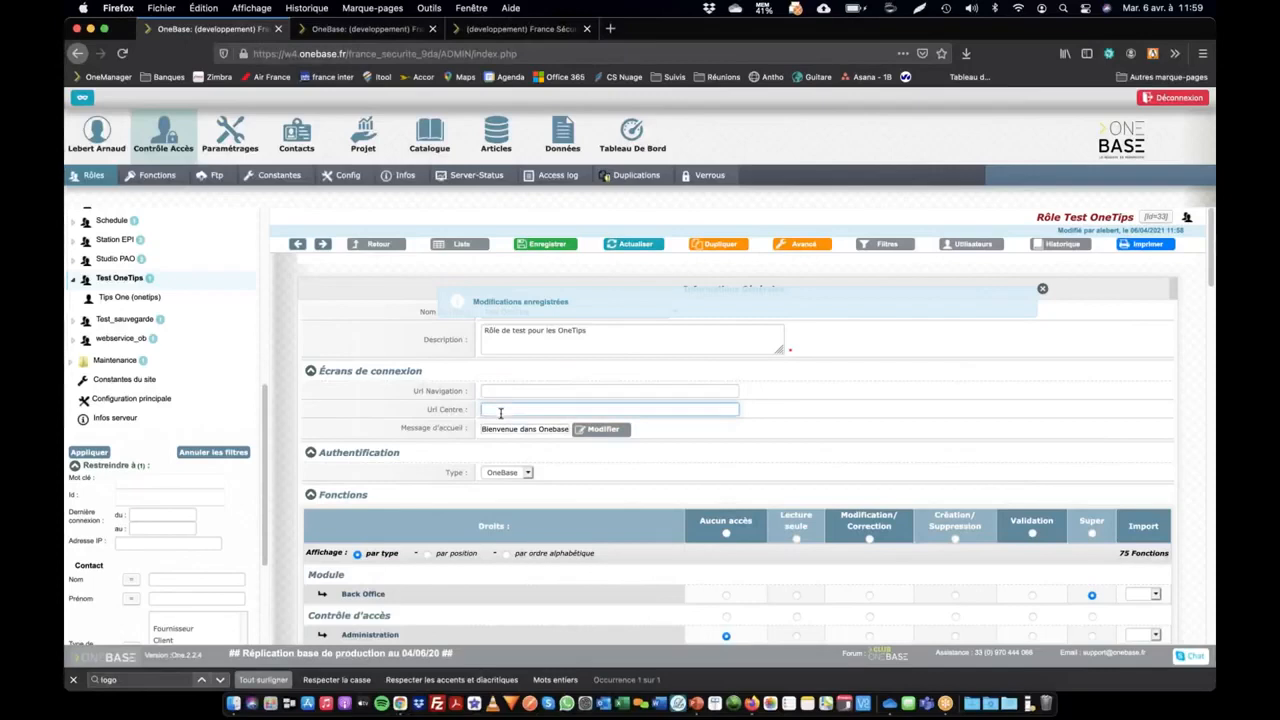